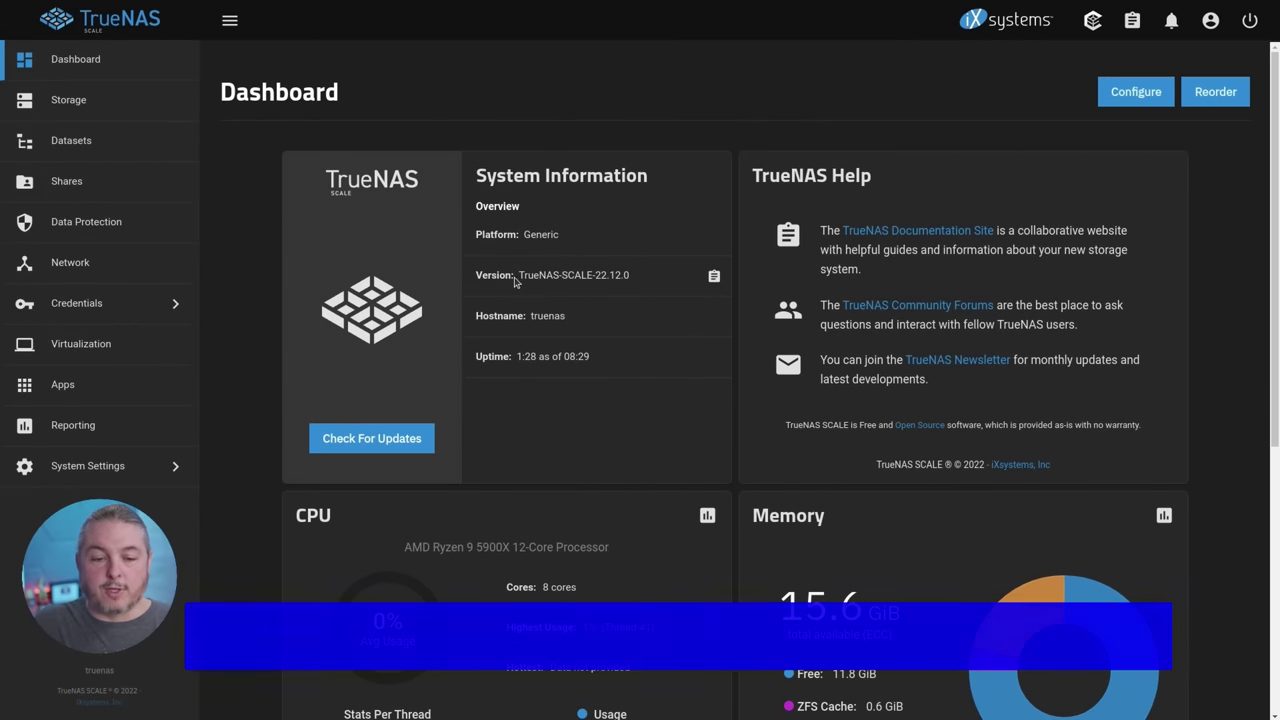
# Open the advanced Kubernetes settings for applications and bring the host path safety option into view.
pyautogui.moveTo(517, 284); pyautogui.dragTo(640, 288)
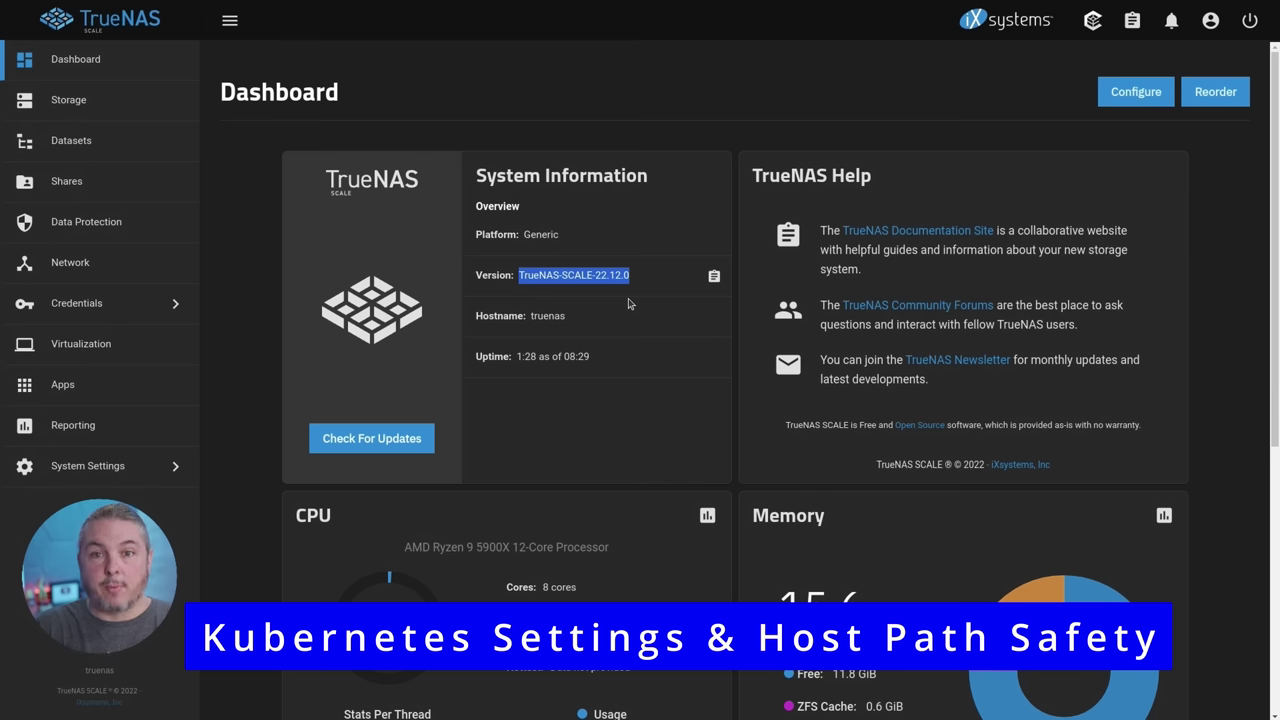
pyautogui.click(104, 391)
pyautogui.click(1062, 92)
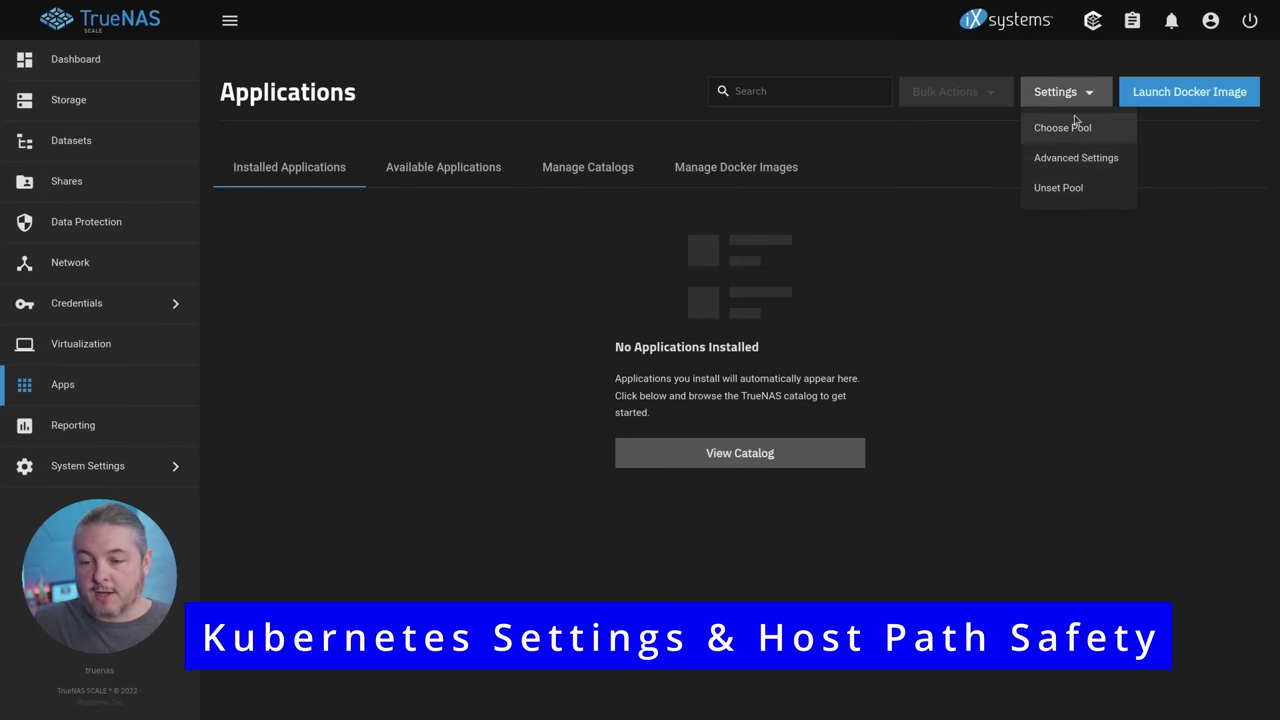
pyautogui.click(1105, 165)
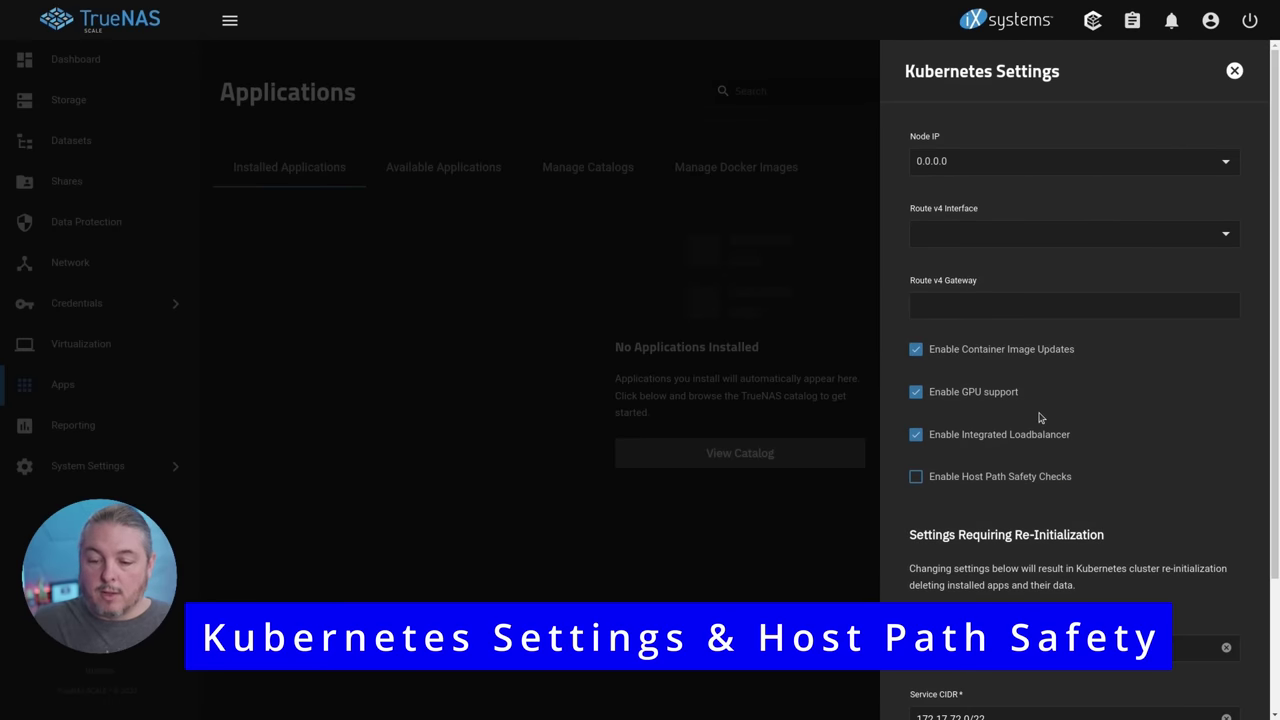
pyautogui.scroll(-3, 958, 410)
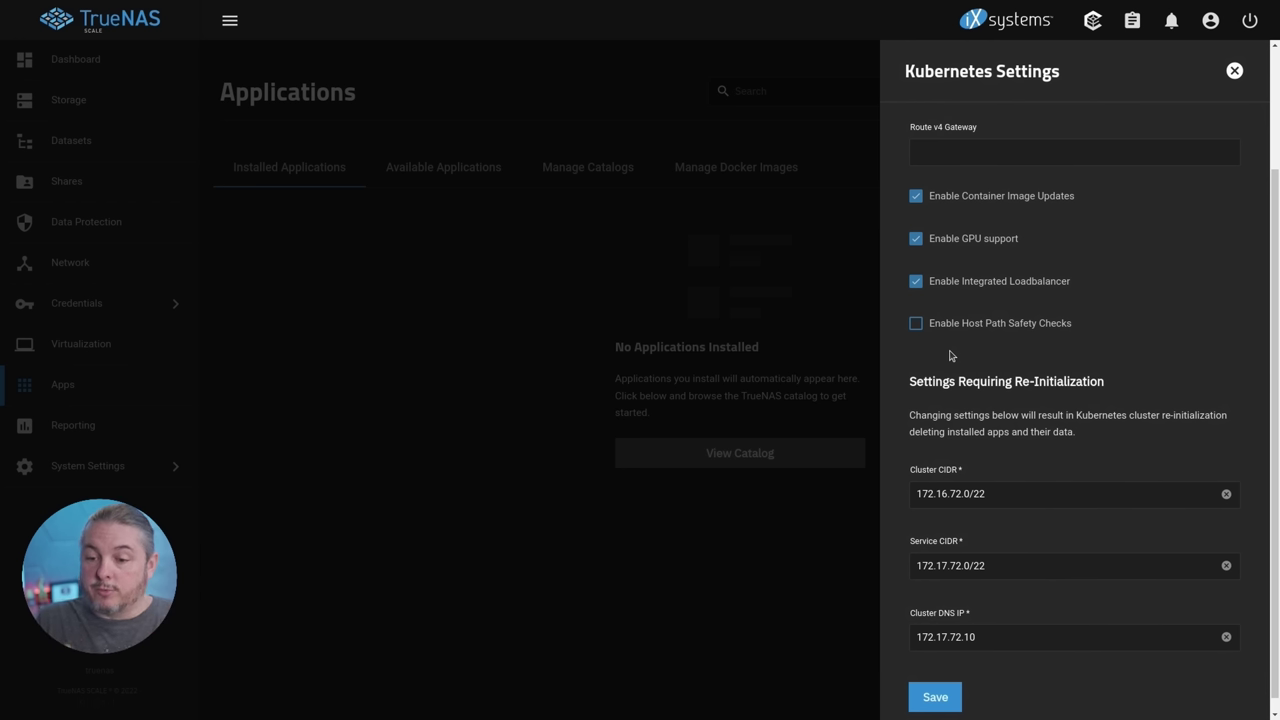
# Enable host path safety checks, read the Validate Host Path warning about disabling them, and dismiss it.
pyautogui.click(976, 324)
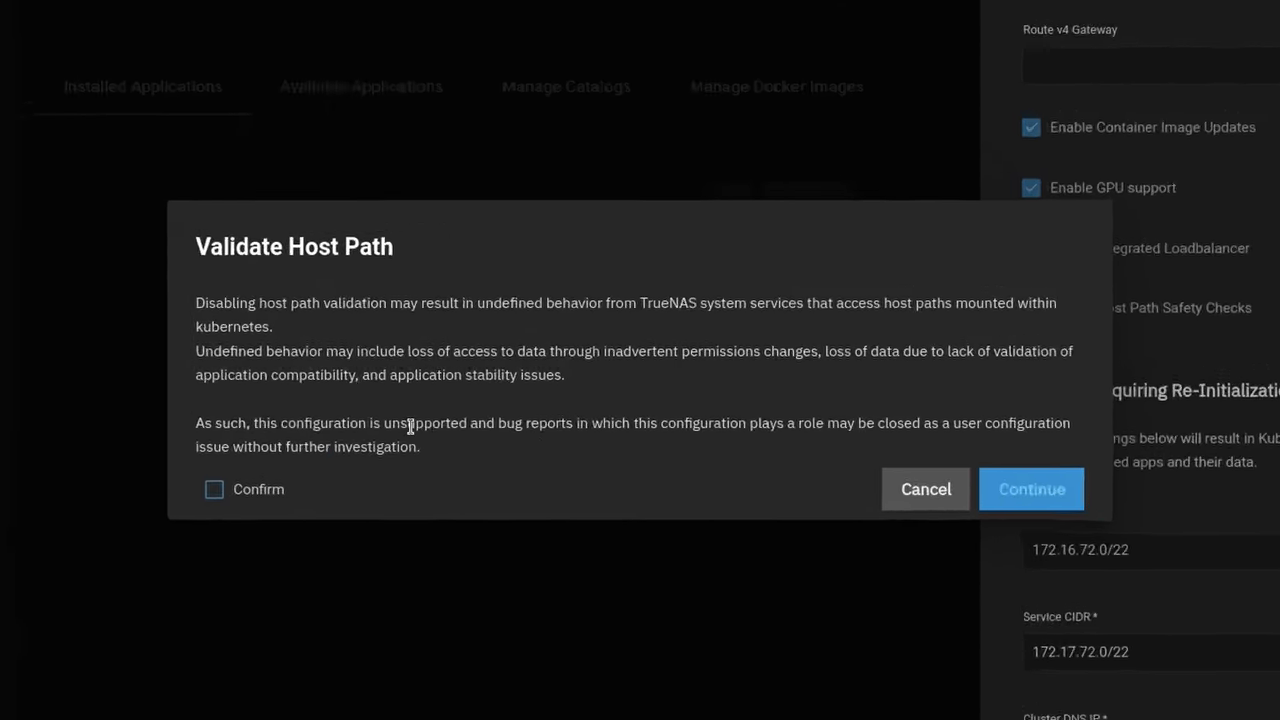
pyautogui.moveTo(202, 425); pyautogui.dragTo(505, 463)
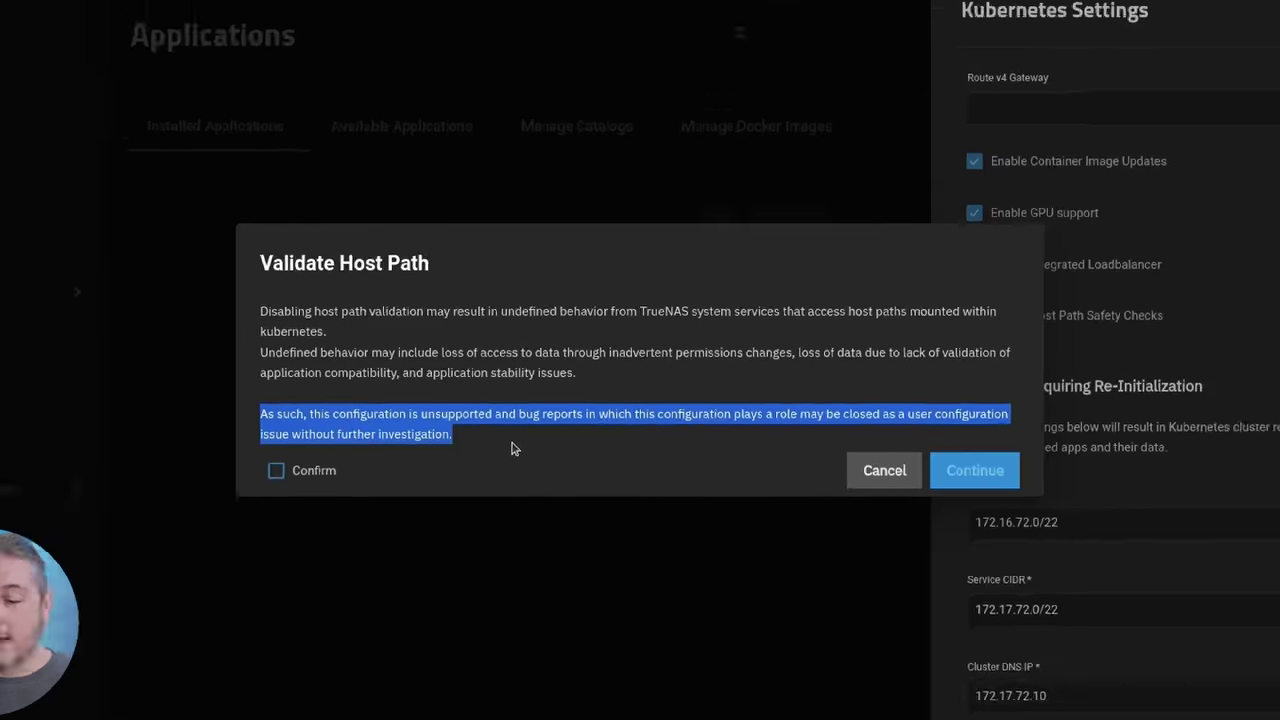
pyautogui.click(1027, 538)
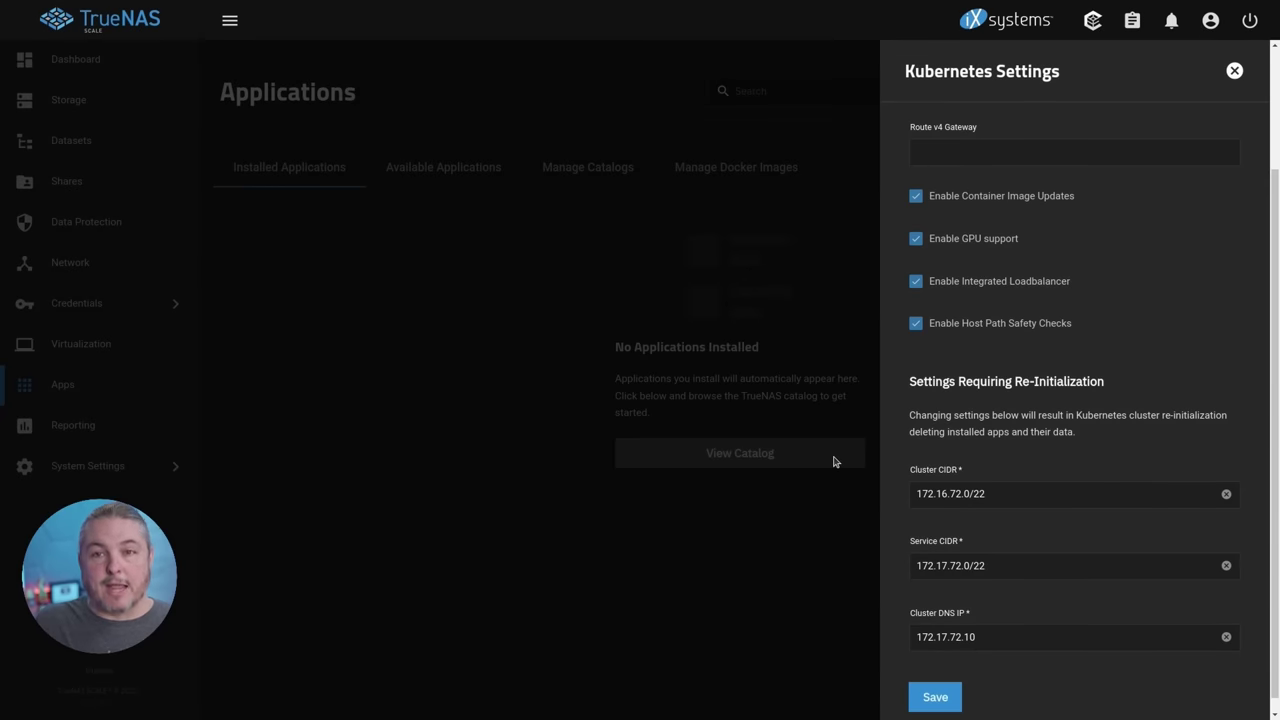
# Disable host path safety checks, acknowledge the Validate Host Path warning, and save the Kubernetes settings.
pyautogui.click(936, 328)
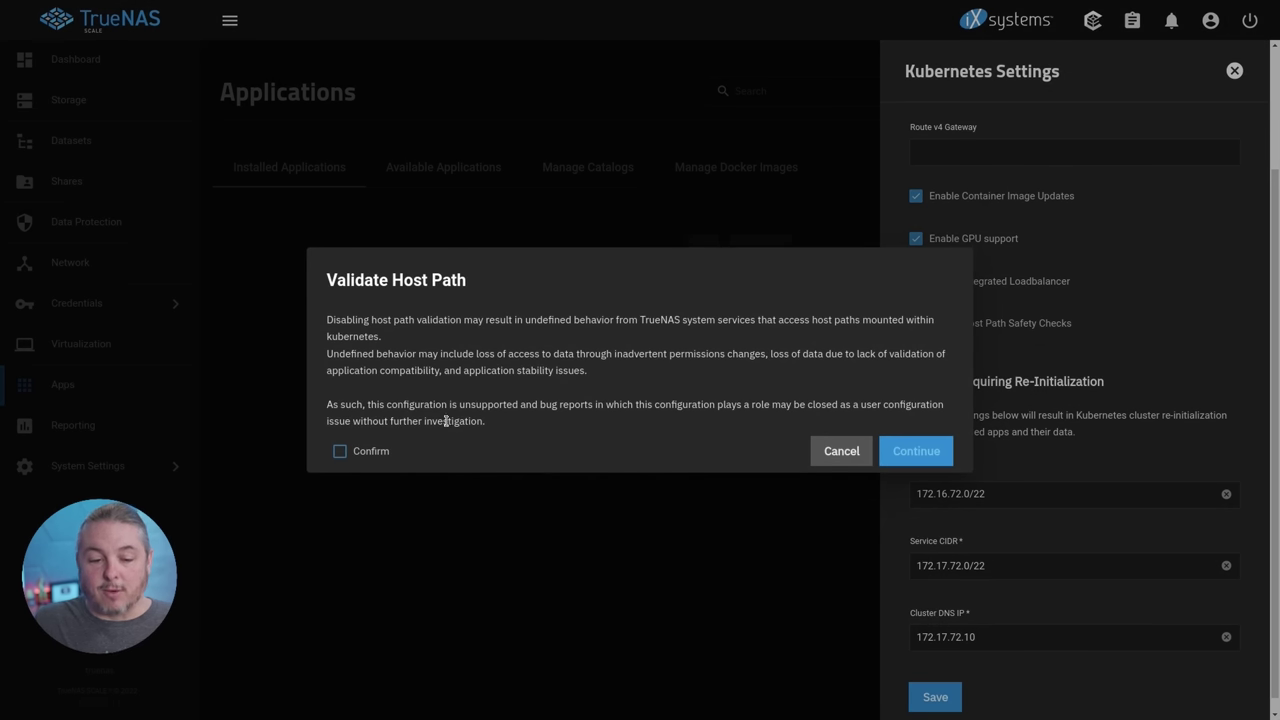
pyautogui.click(341, 452)
pyautogui.click(942, 452)
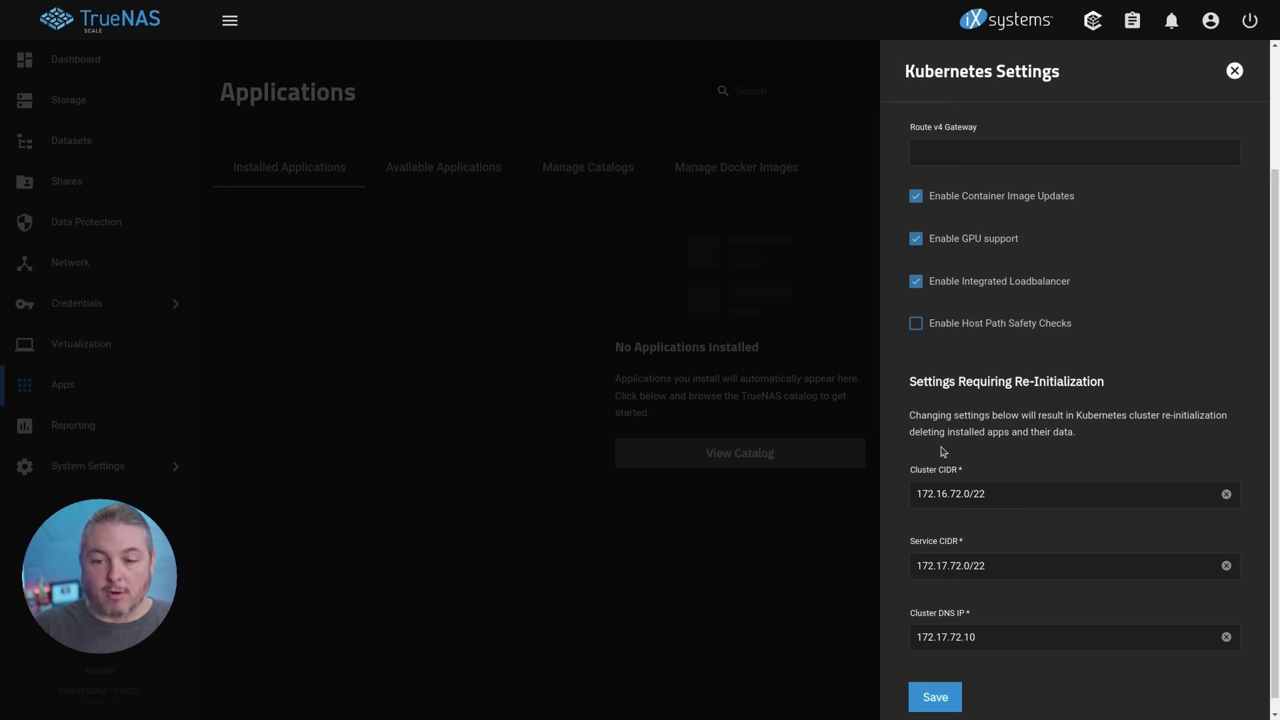
pyautogui.scroll(-1, 930, 450)
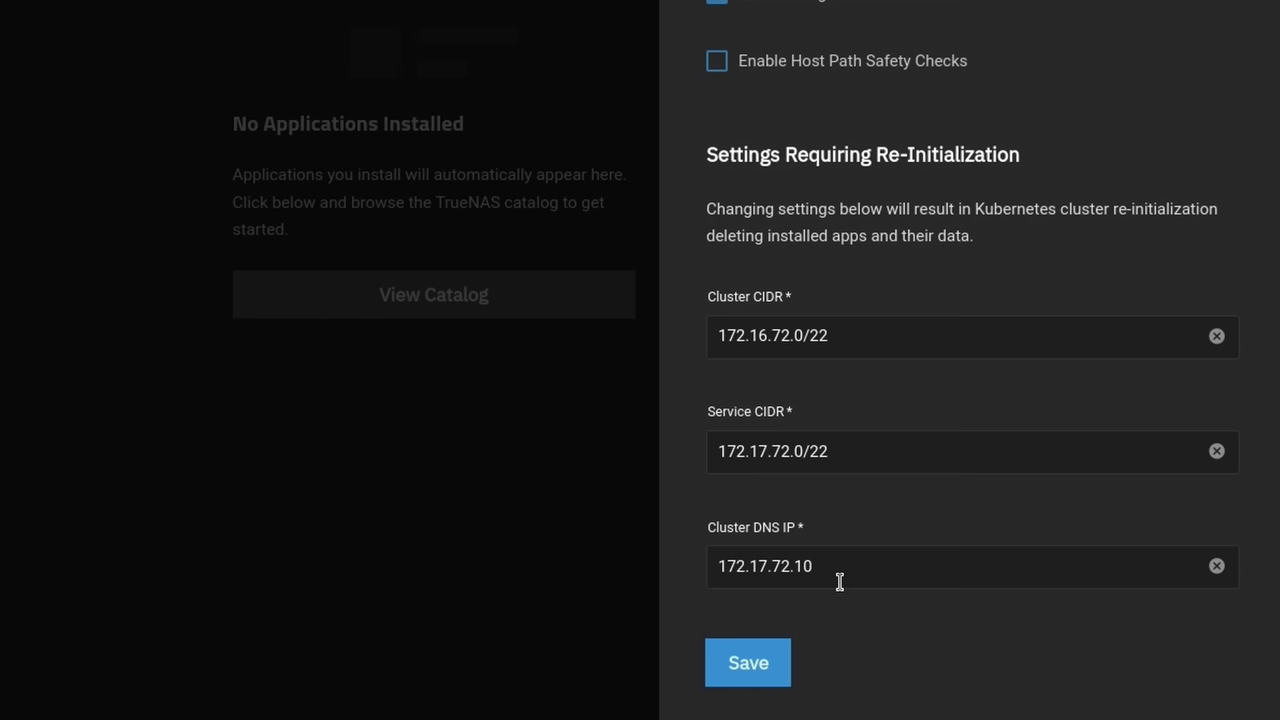
pyautogui.click(748, 663)
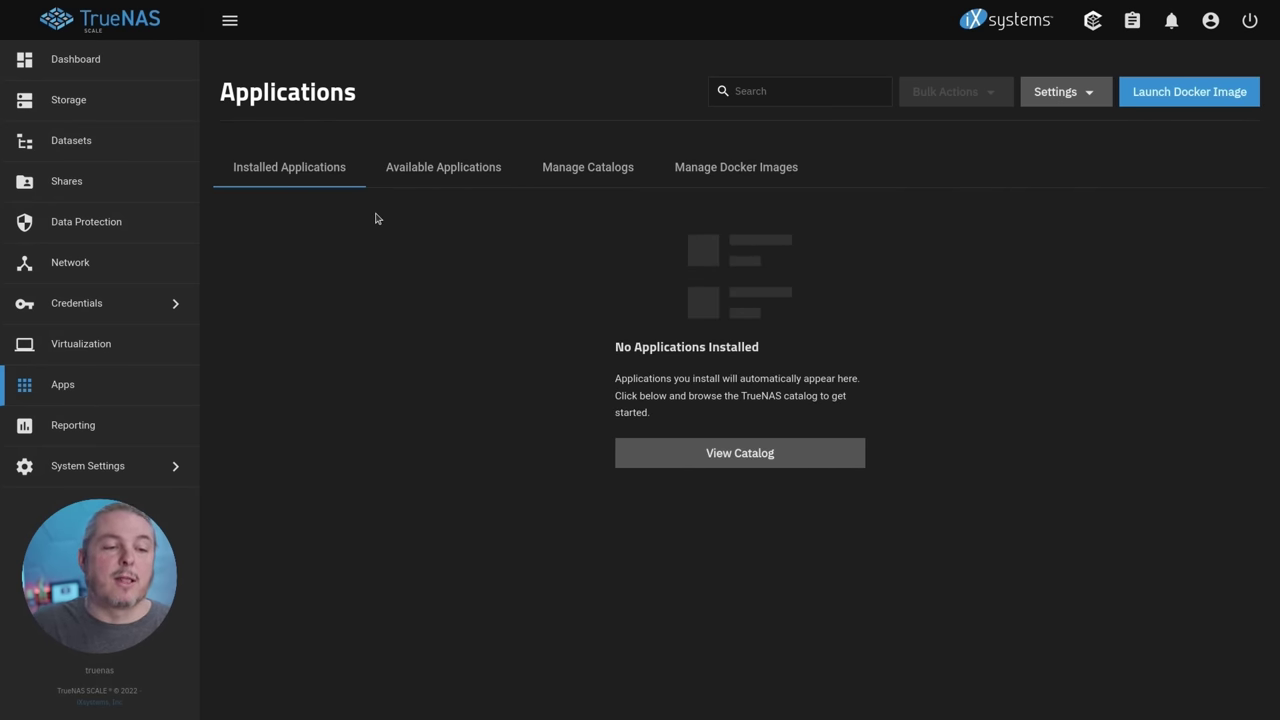
# Start a new dataset under the puddle pool and name it My_App_Data.
pyautogui.click(118, 152)
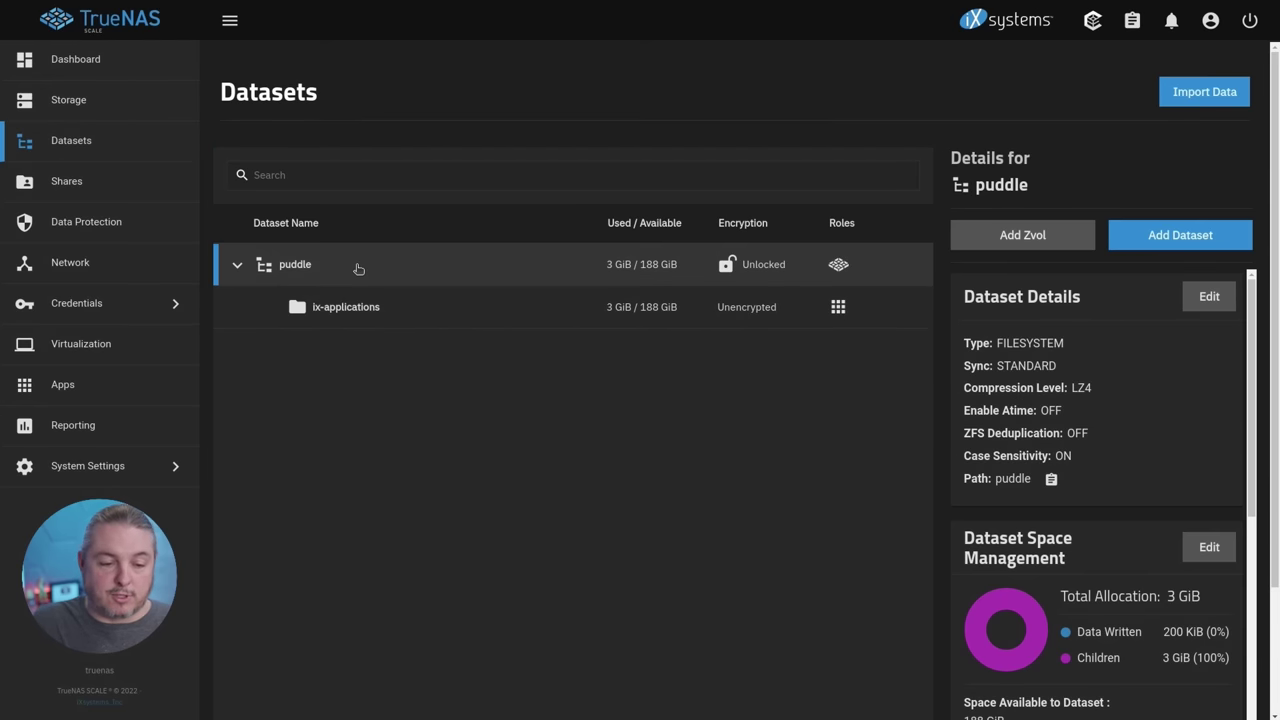
pyautogui.click(358, 304)
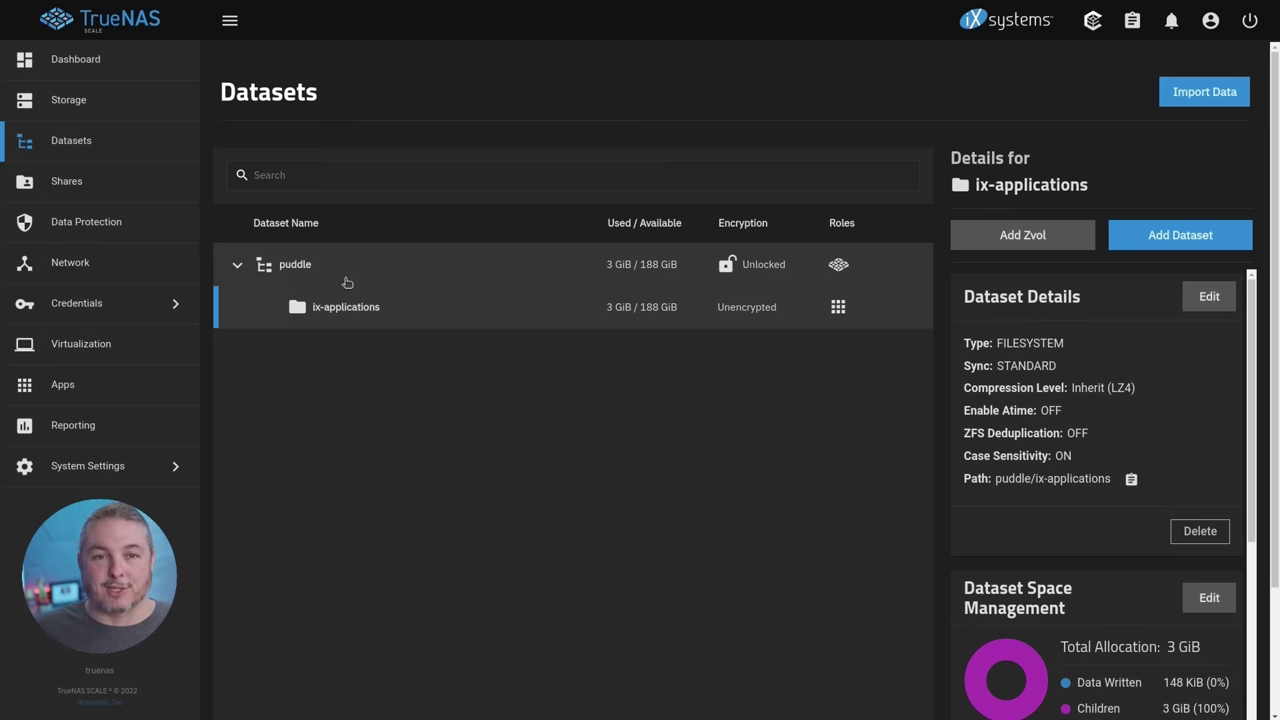
pyautogui.click(347, 280)
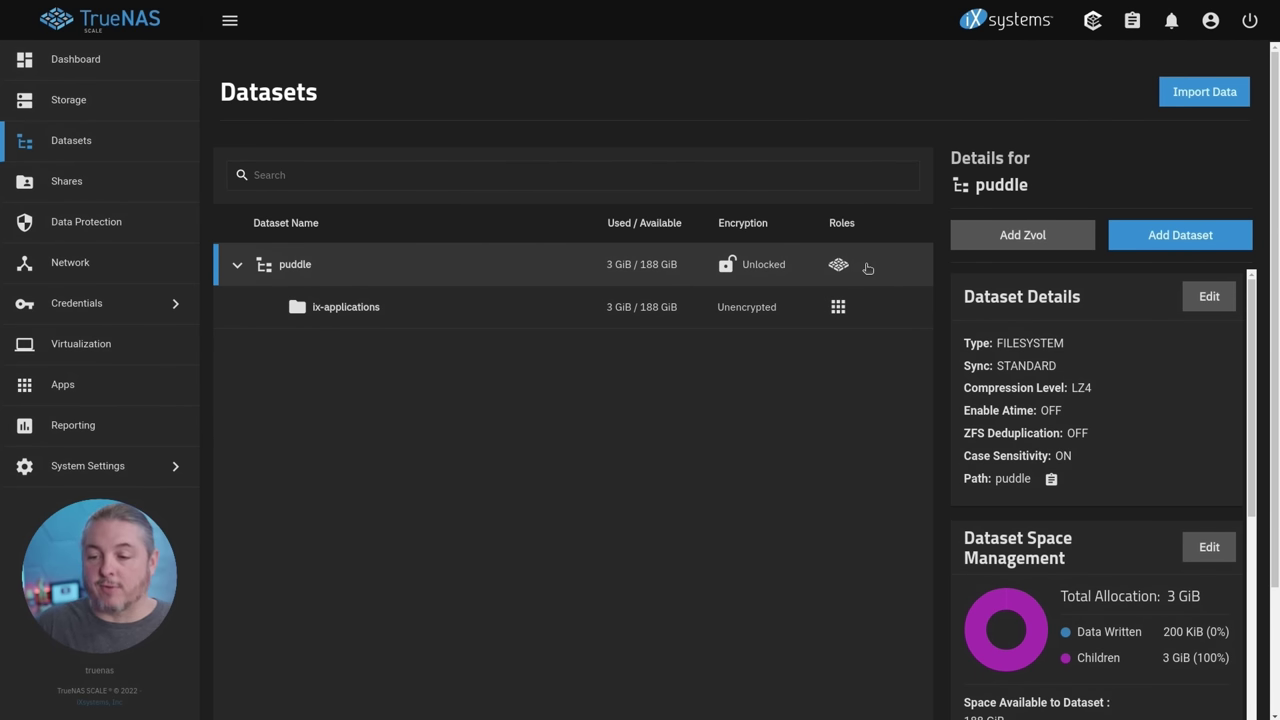
pyautogui.click(1120, 238)
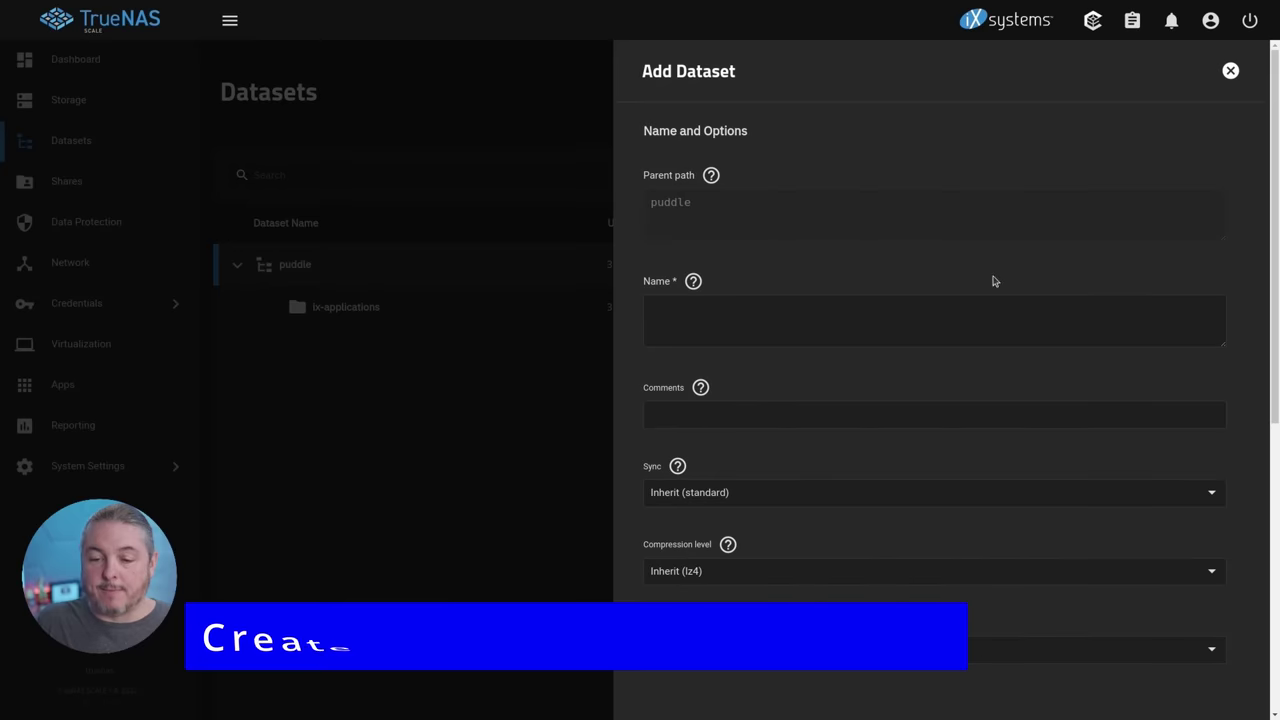
pyautogui.write('My_App_Dat')
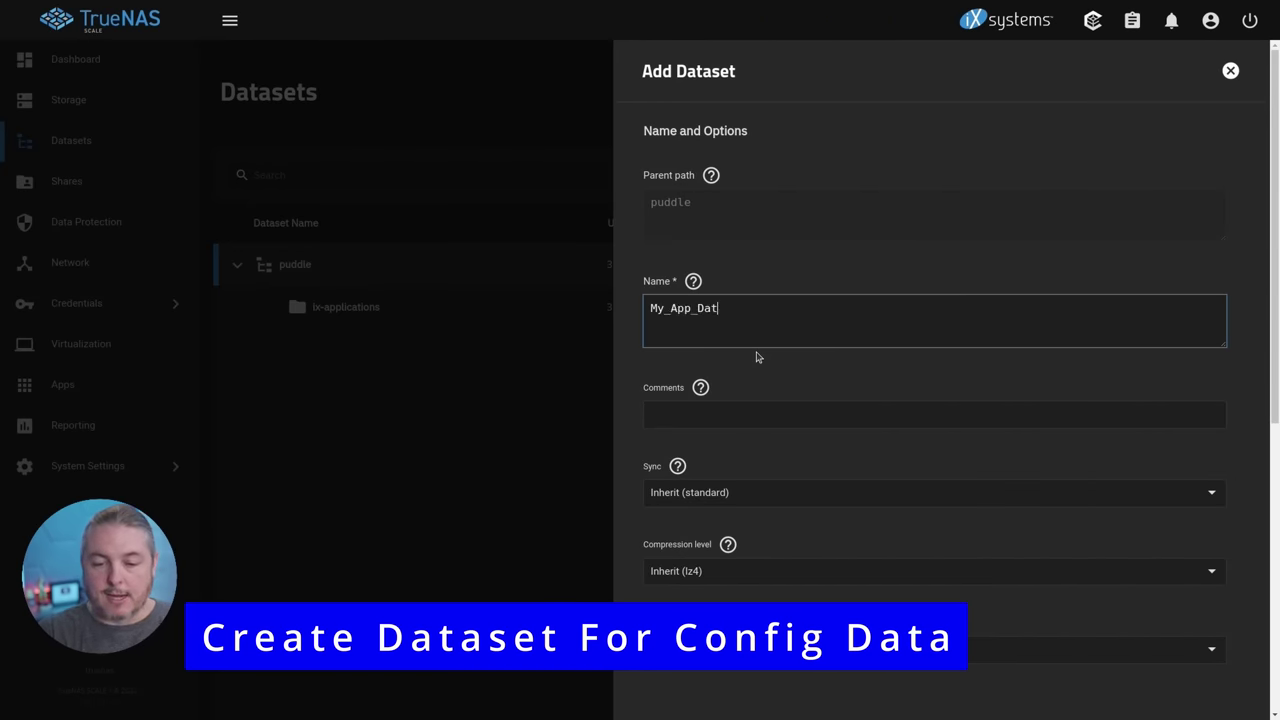
pyautogui.write('a')
# Reuse the name My_App_Data as the dataset's comment and save it with the inherited and default options.
pyautogui.hotkey('ctrl', 'a')
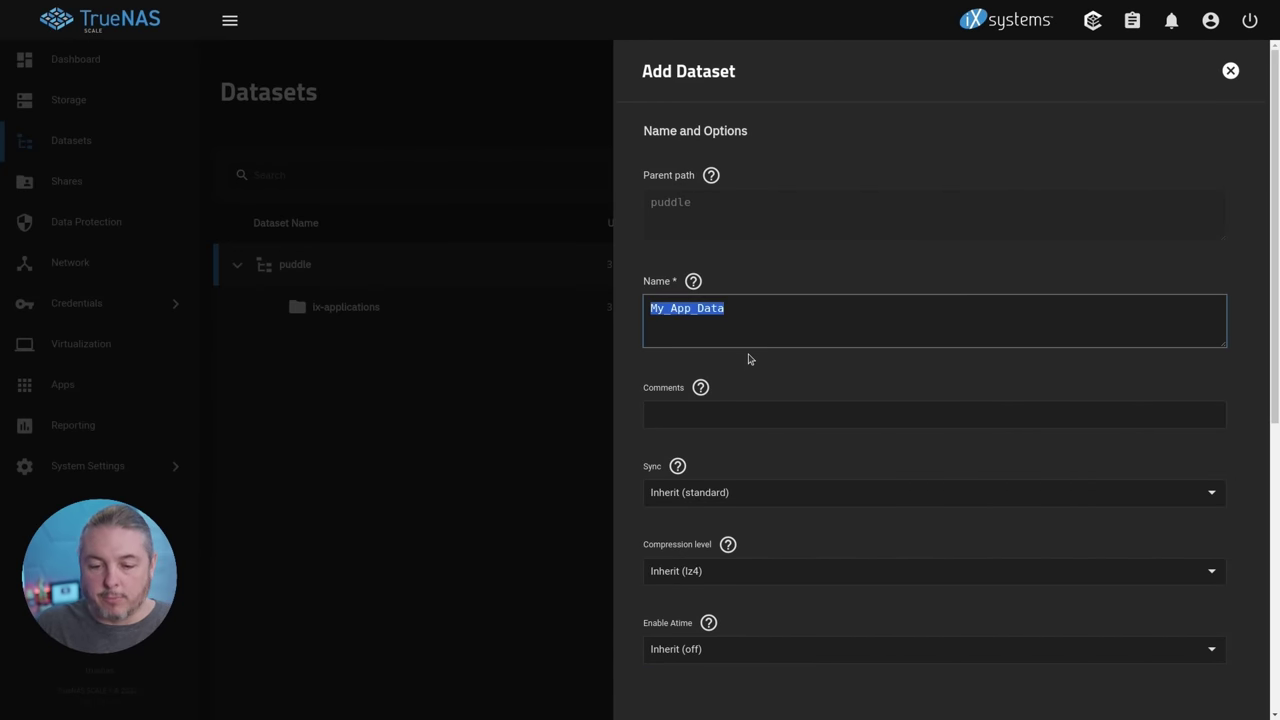
pyautogui.hotkey('ctrl', 'c')
pyautogui.click(757, 407)
pyautogui.hotkey('ctrl', 'v')
pyautogui.scroll(-5, 755, 420)
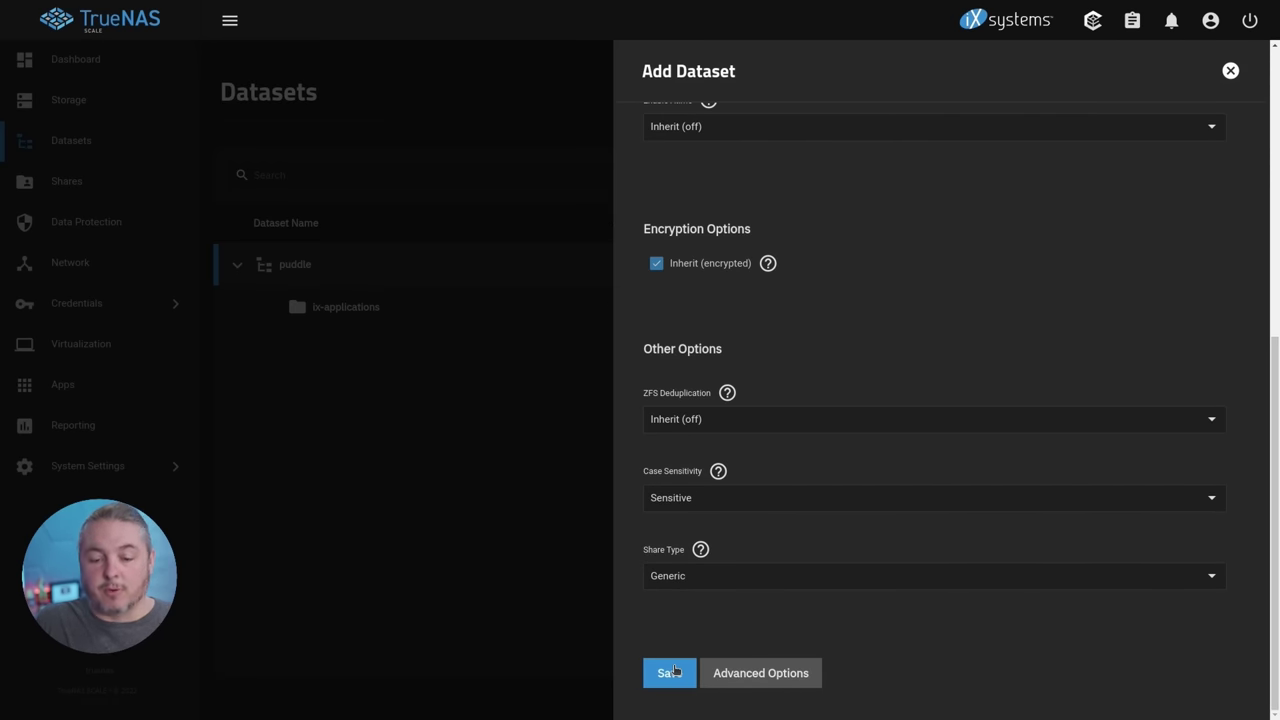
pyautogui.scroll(5, 686, 523)
pyautogui.scroll(-5, 686, 523)
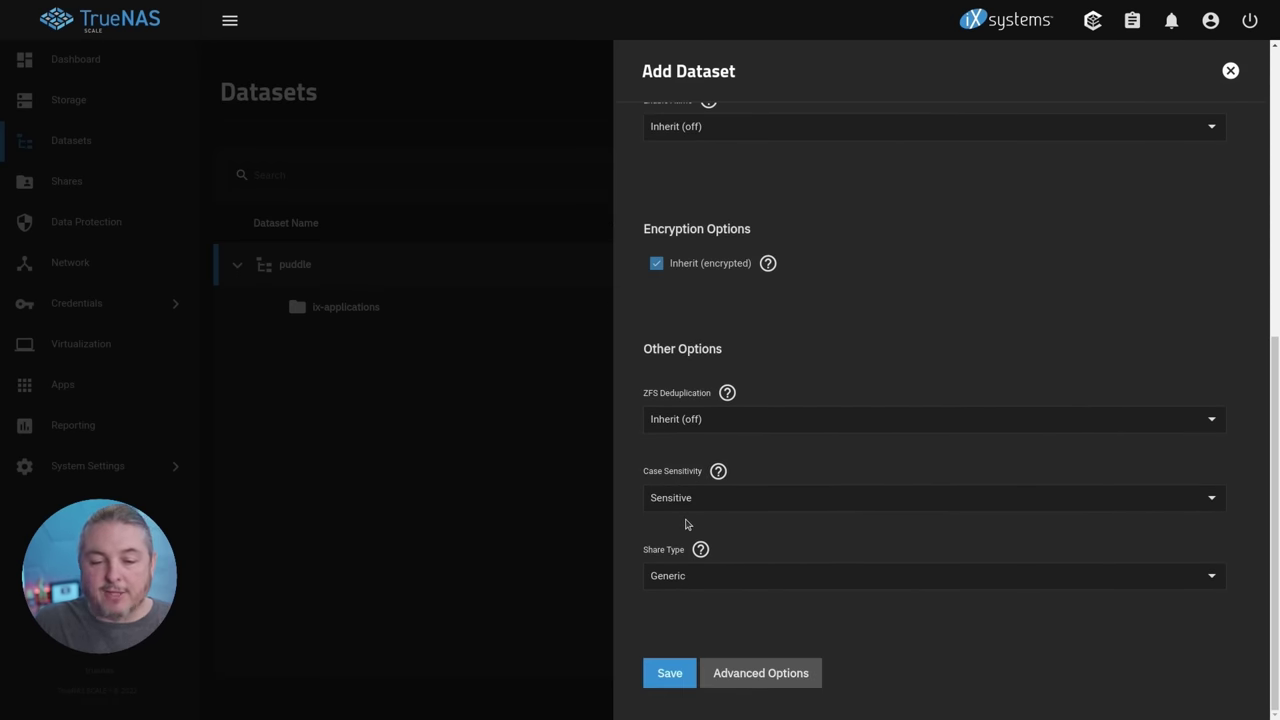
pyautogui.click(670, 675)
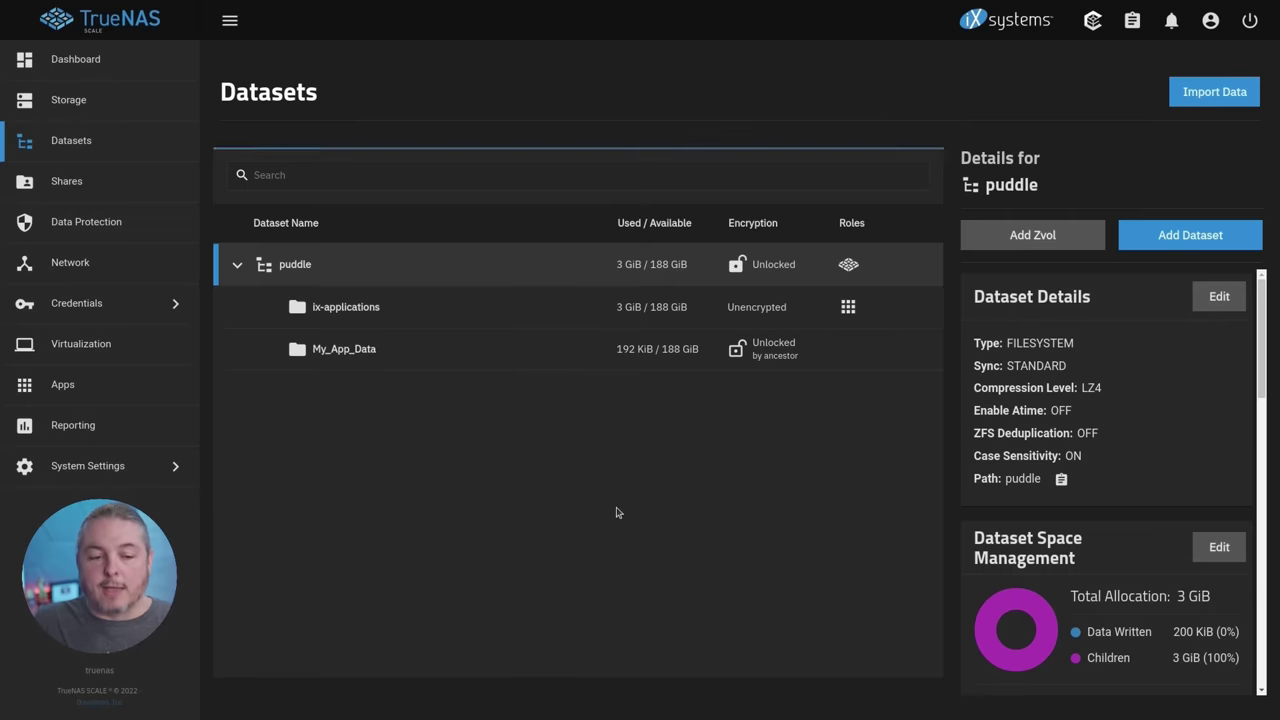
# Create a child dataset named Synchting under My_App_Data, with its name as the comment and default options.
pyautogui.click(367, 352)
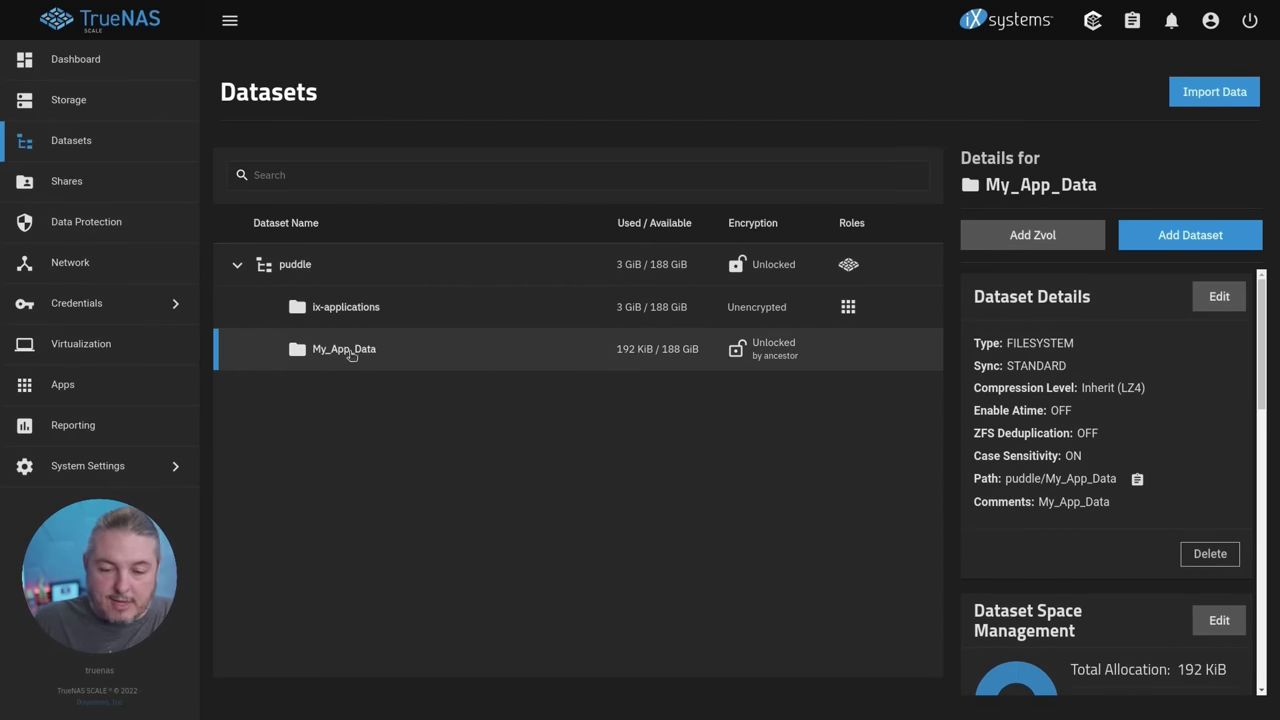
pyautogui.click(1178, 245)
pyautogui.click(721, 326)
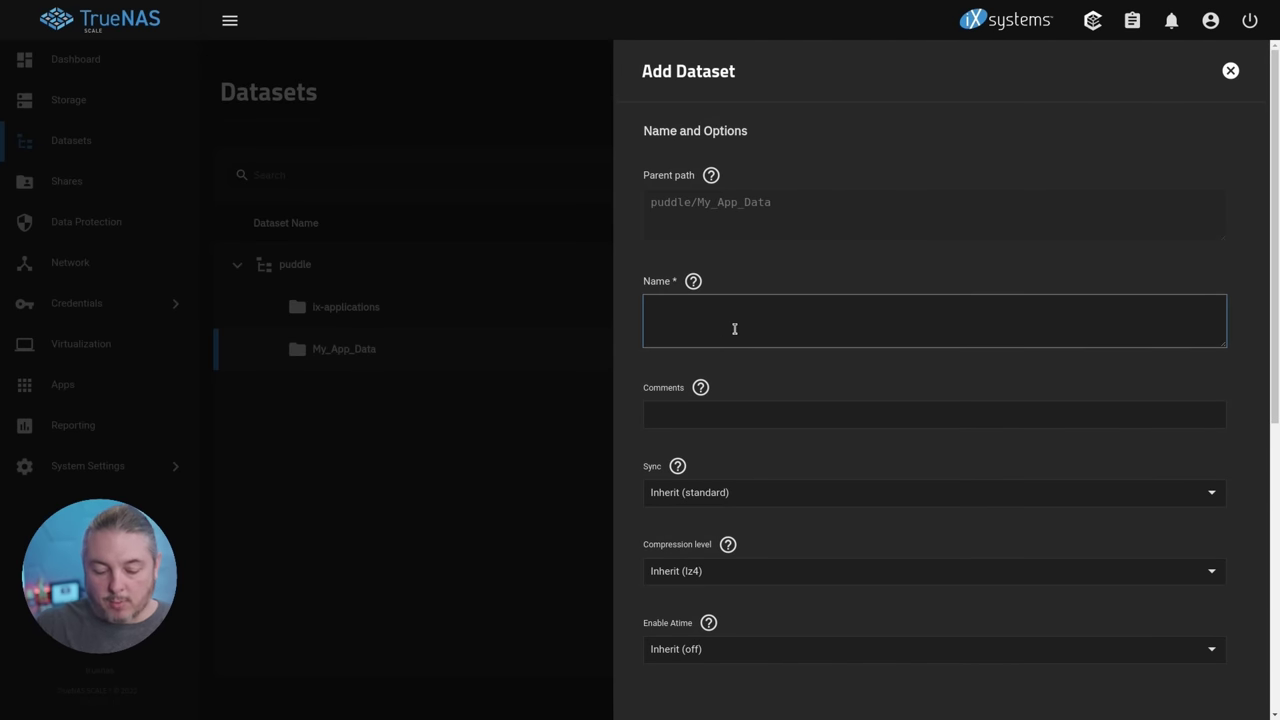
pyautogui.write('Syncthi')
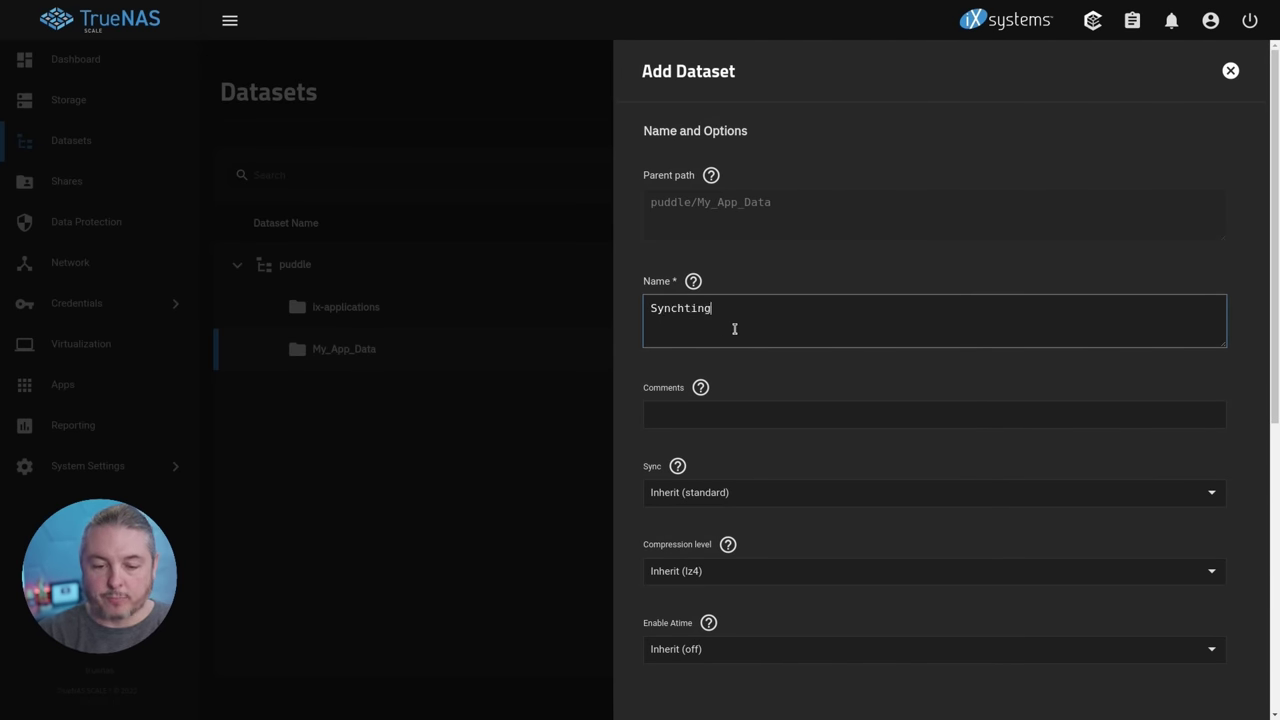
pyautogui.hotkey('ctrl', 'a')
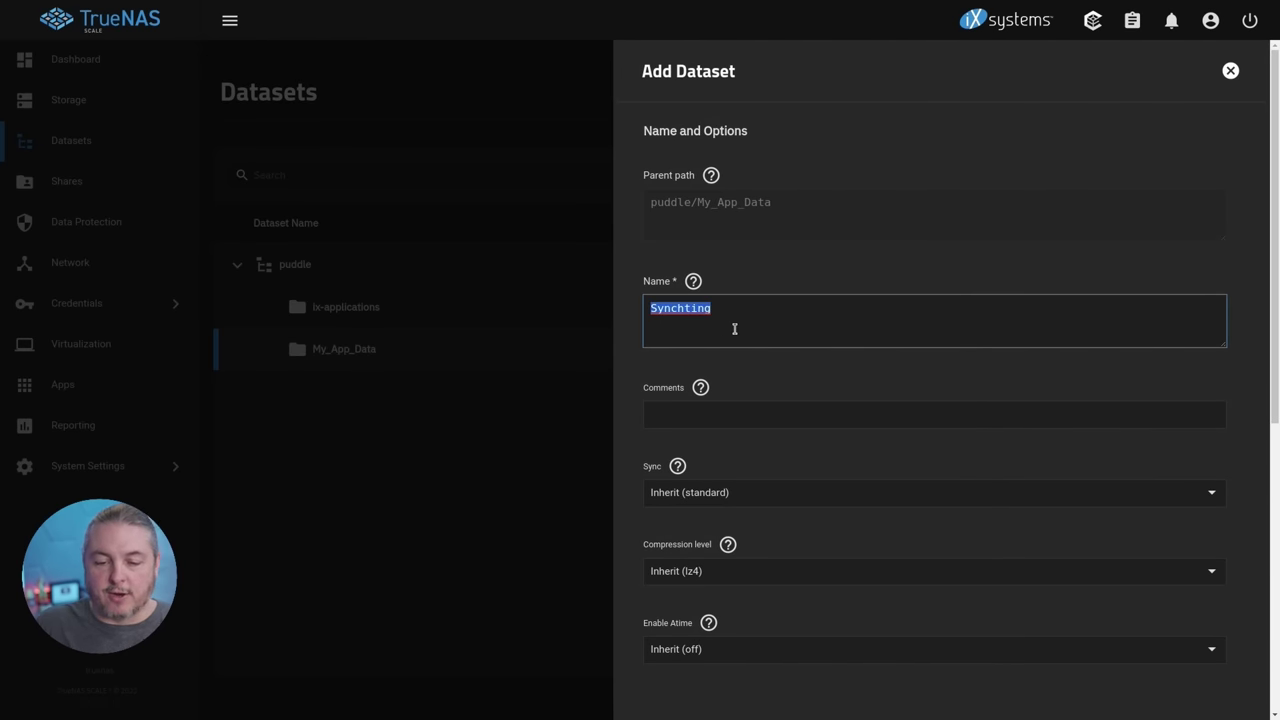
pyautogui.click(733, 414)
pyautogui.hotkey('ctrl', 'v')
pyautogui.scroll(-5, 737, 449)
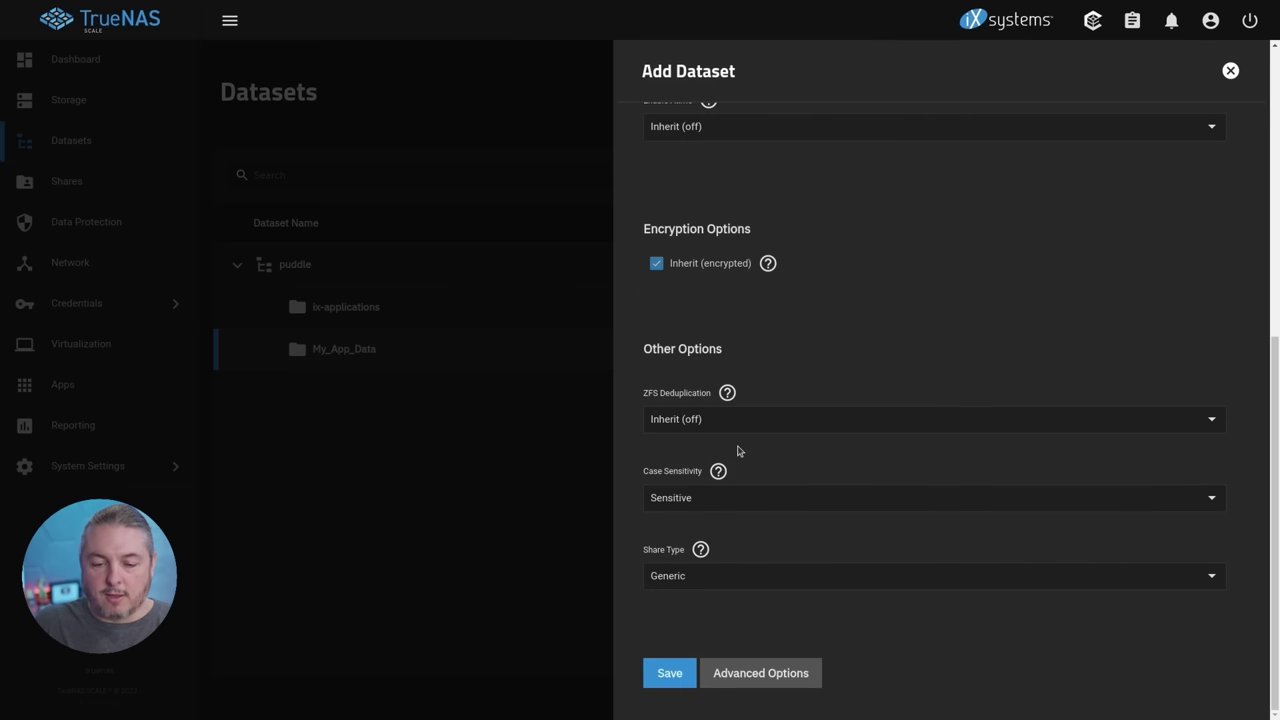
pyautogui.click(670, 673)
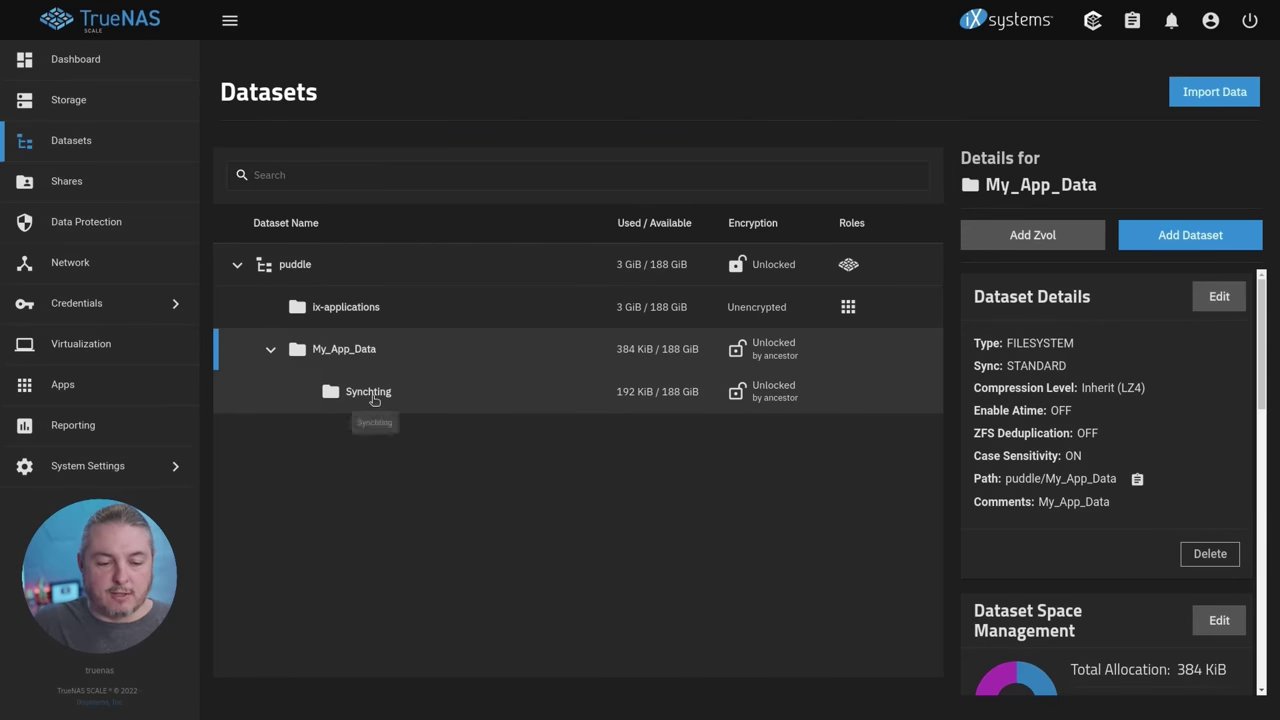
# Create a child dataset named Nextcloud under My_App_Data, with its name as the comment and default options.
pyautogui.click(374, 398)
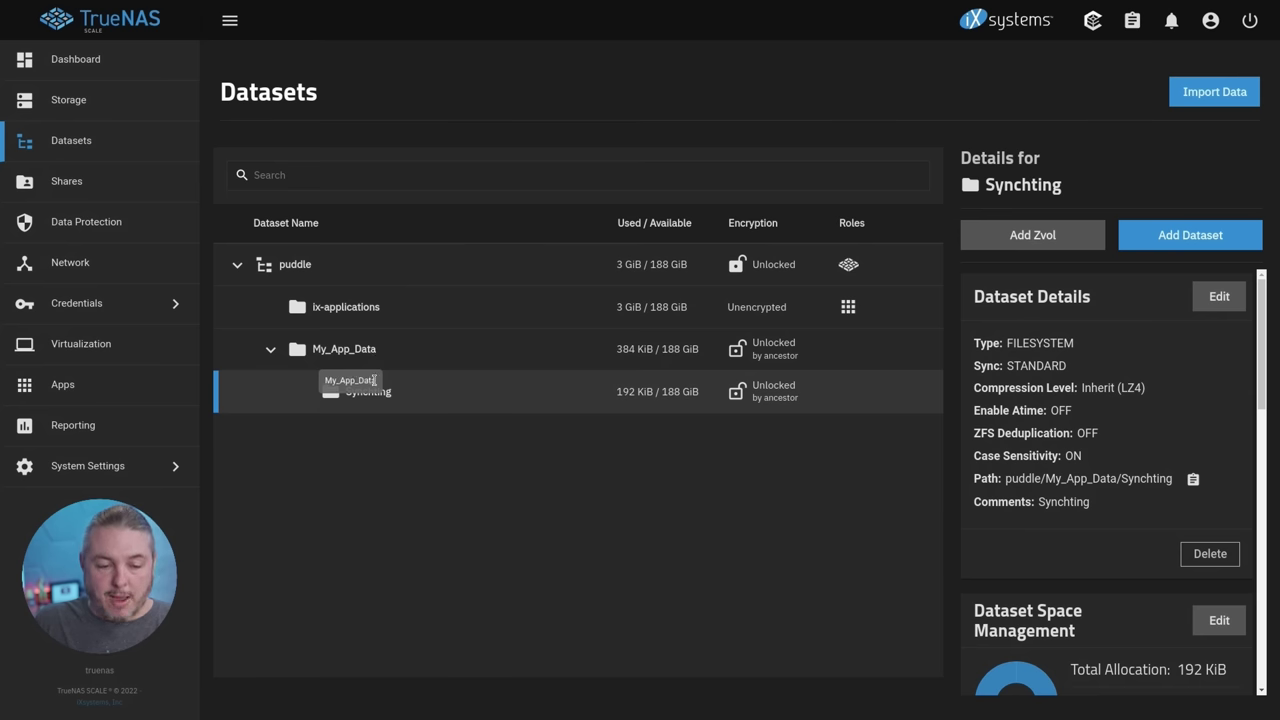
pyautogui.click(573, 349)
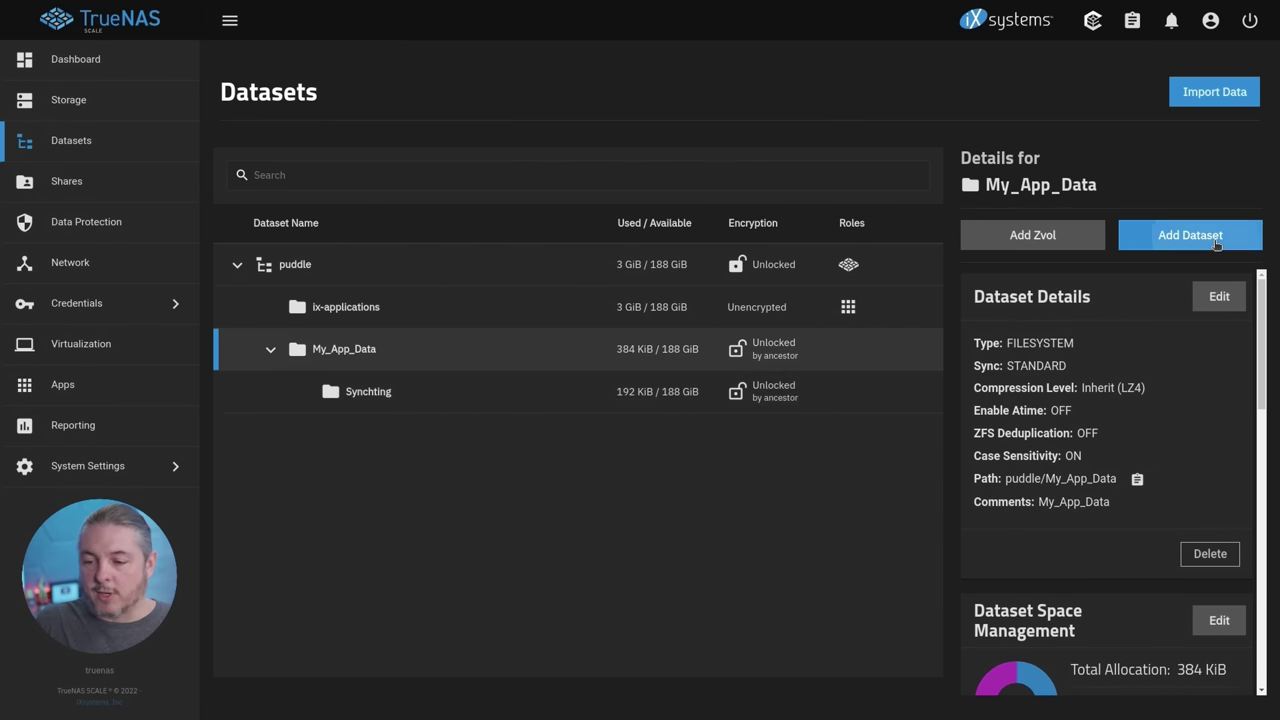
pyautogui.click(1135, 237)
pyautogui.click(758, 340)
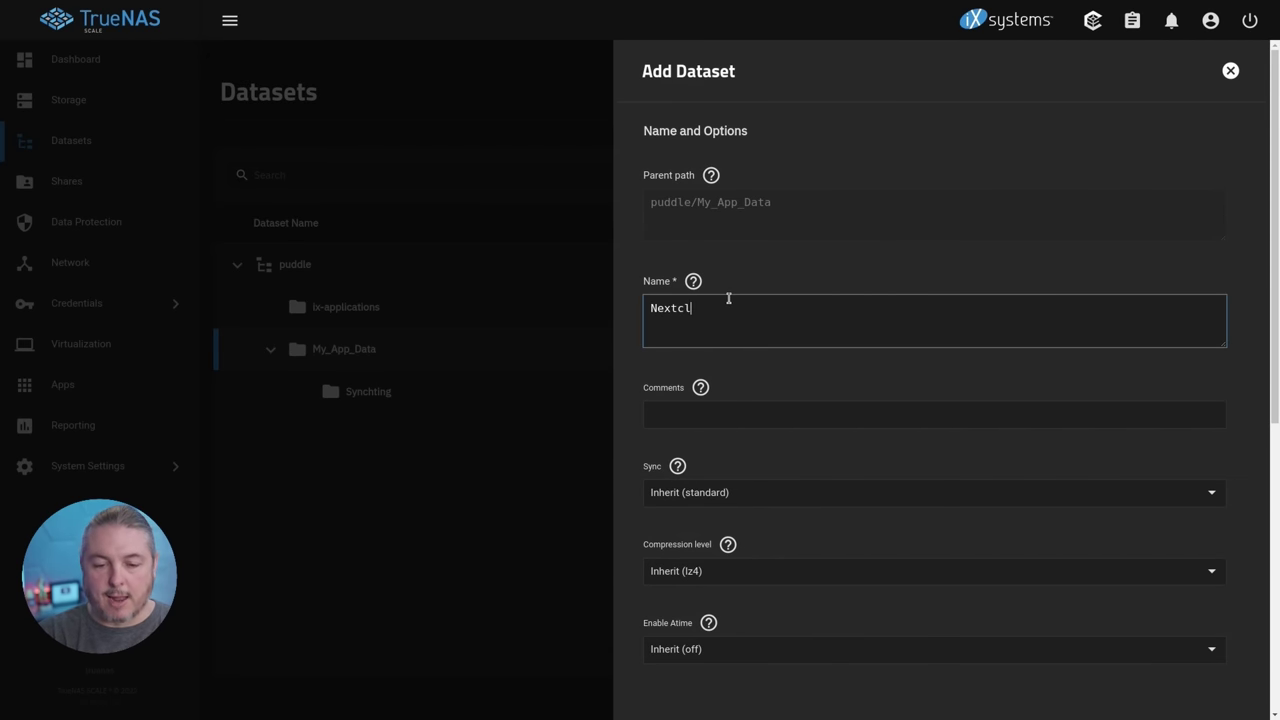
pyautogui.doubleClick(728, 297)
pyautogui.scroll(-1, 751, 380)
pyautogui.click(746, 343)
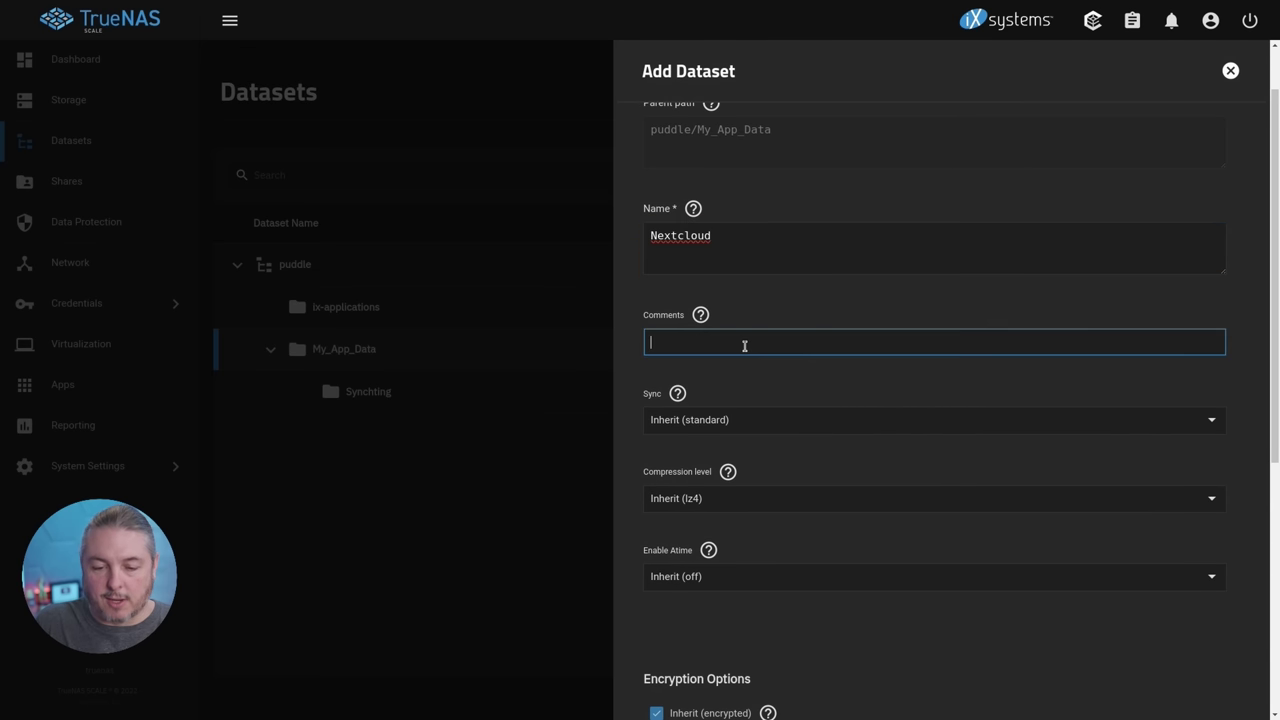
pyautogui.scroll(-5, 751, 471)
pyautogui.click(660, 678)
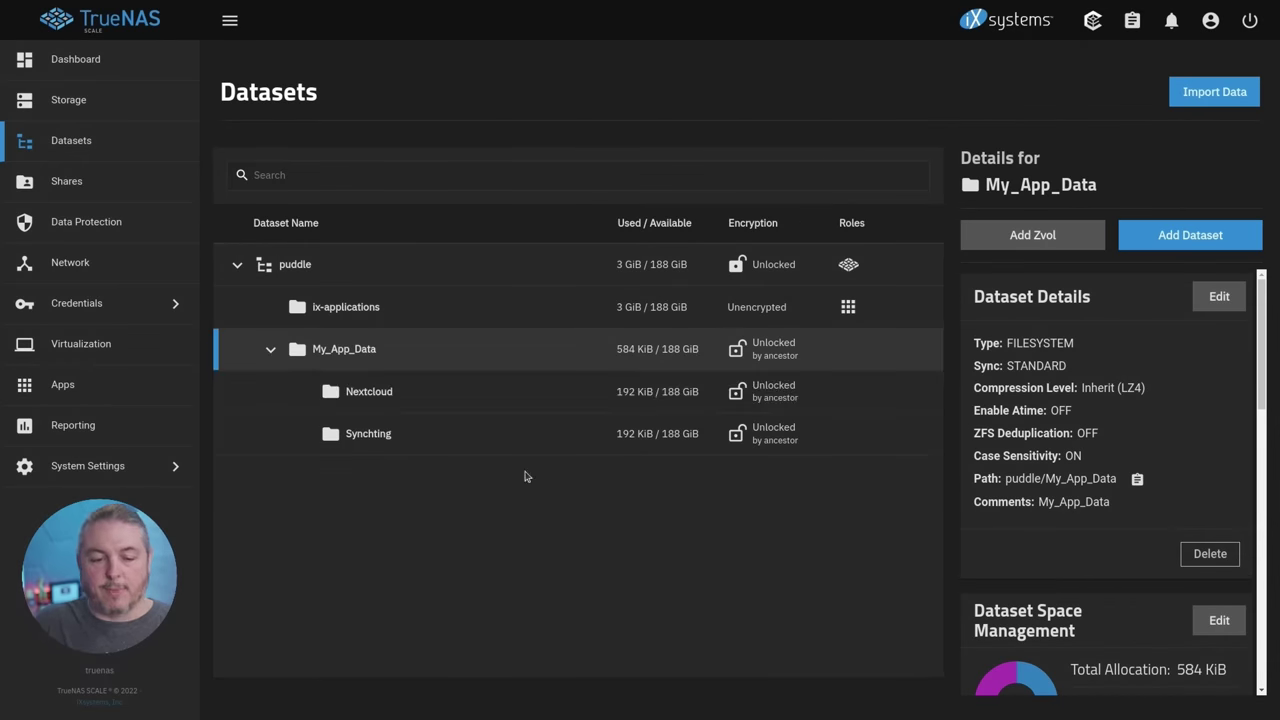
# Check the details of the Nextcloud and Synchting datasets, and open the catalog of available applications.
pyautogui.click(443, 400)
pyautogui.click(426, 436)
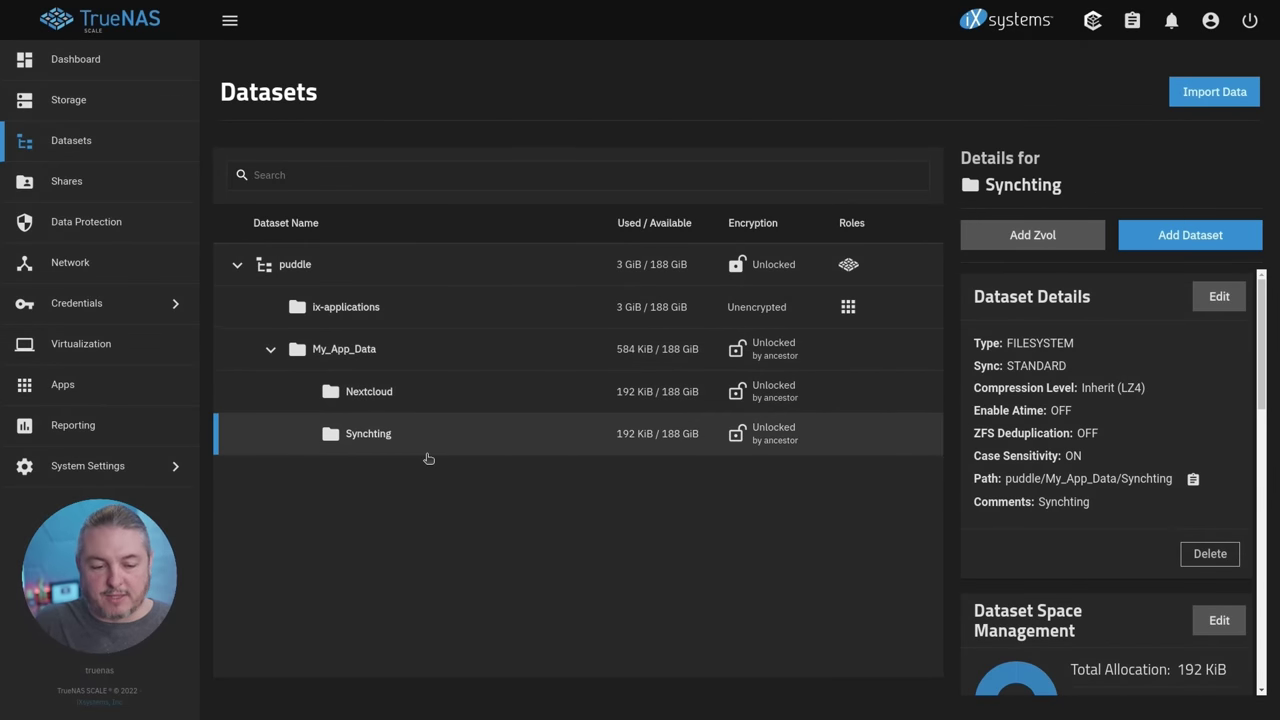
pyautogui.click(399, 394)
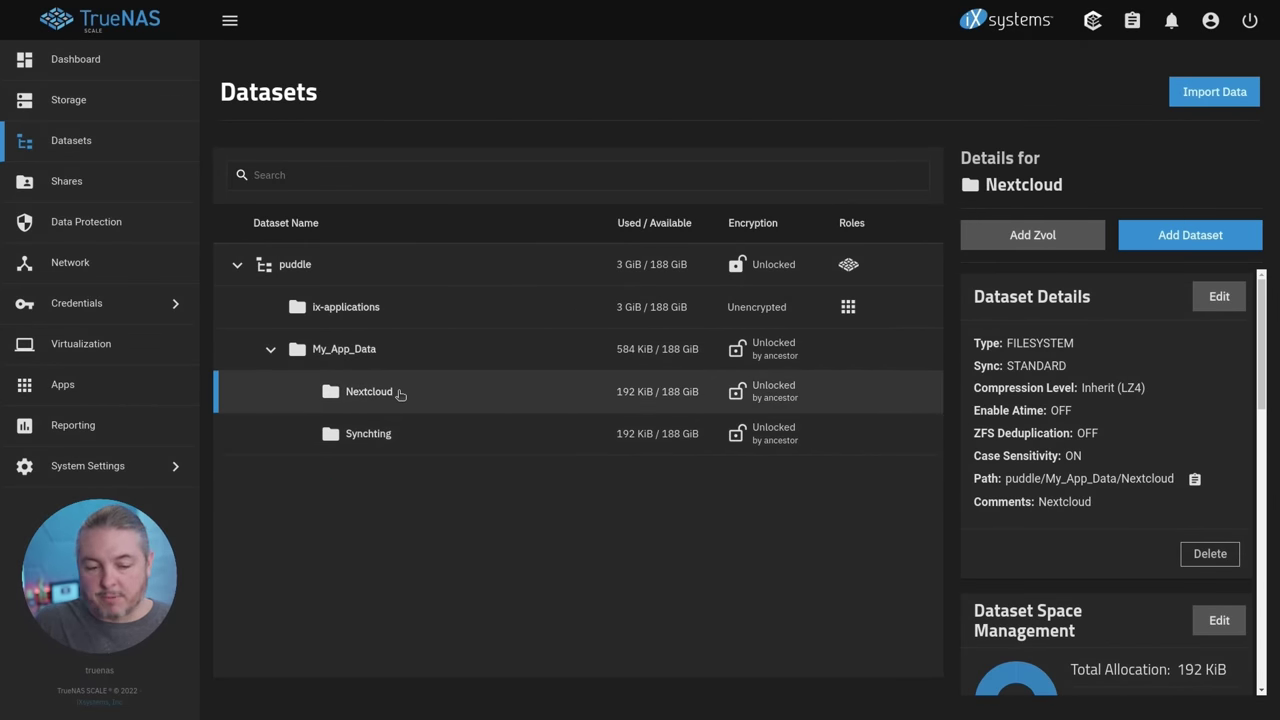
pyautogui.click(127, 391)
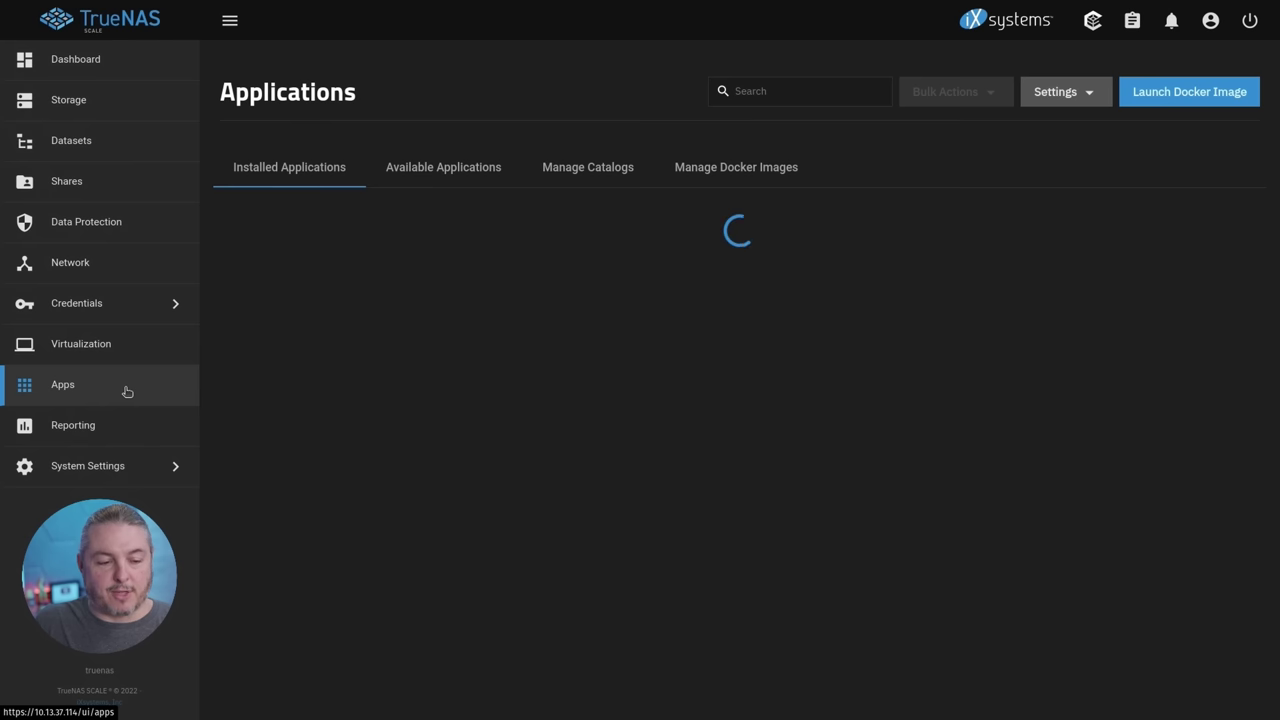
pyautogui.click(476, 170)
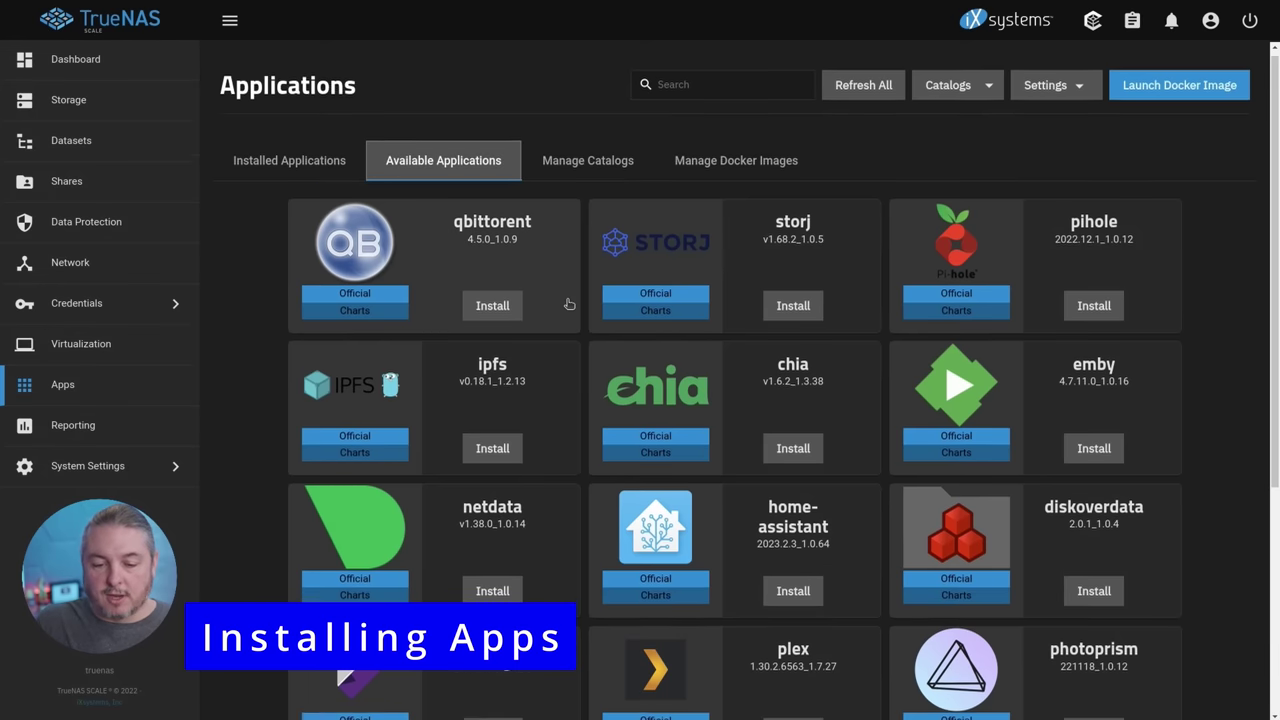
# Start installing the syncthing app from the catalog and name the application syncthing1.
pyautogui.scroll(-4, 569, 304)
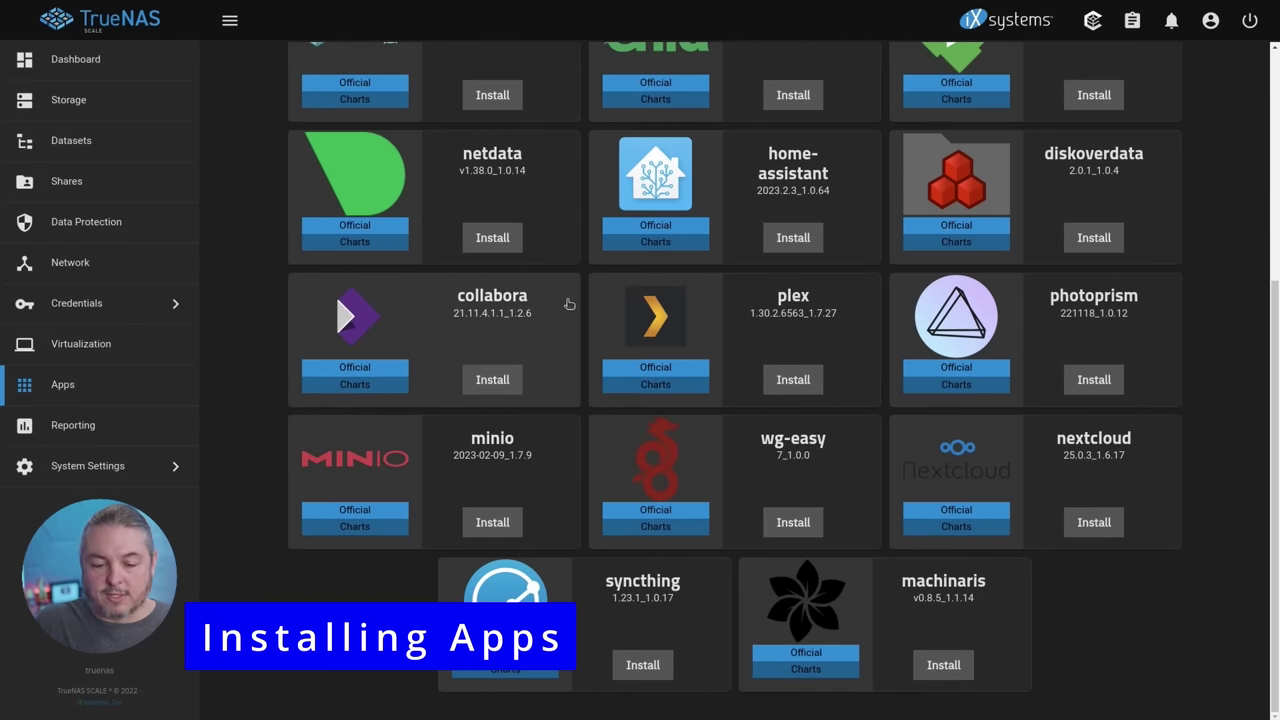
pyautogui.click(643, 665)
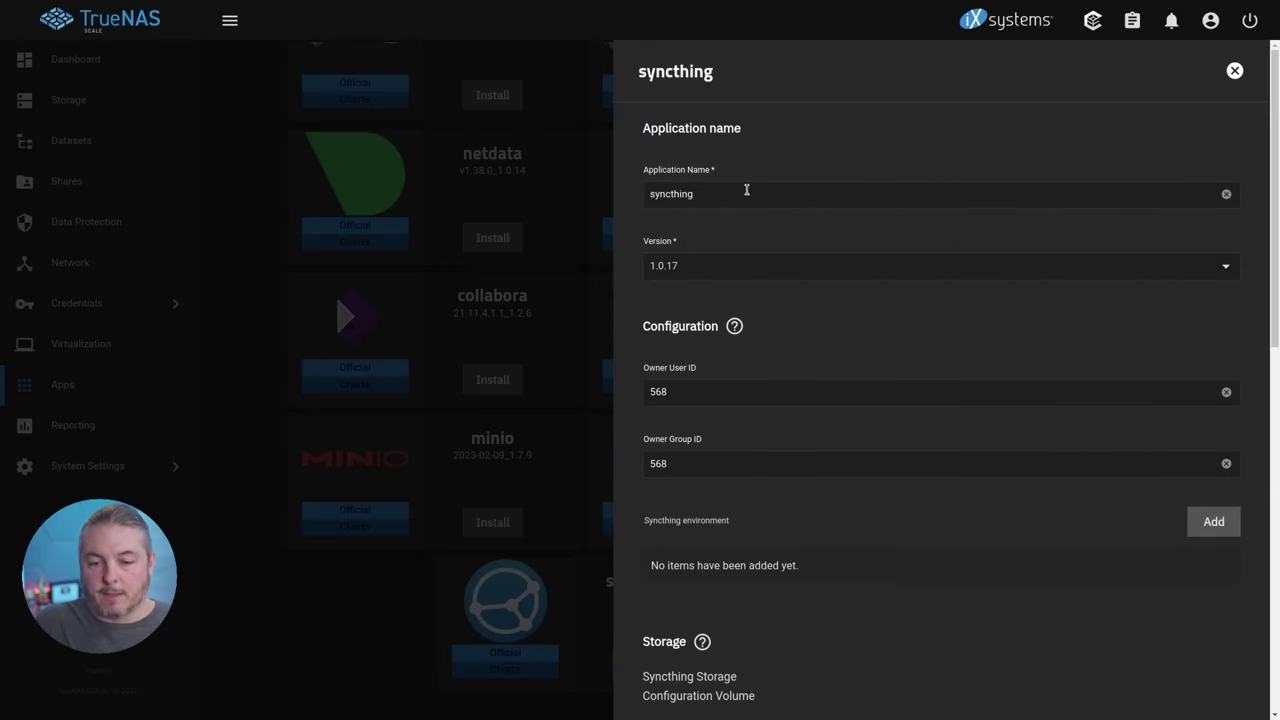
pyautogui.click(746, 192)
pyautogui.write('5')
# Enable a custom host path for the Syncthing configuration volume and set it to /mnt/puddle/My_App_Data/Synchting.
pyautogui.scroll(-2, 745, 262)
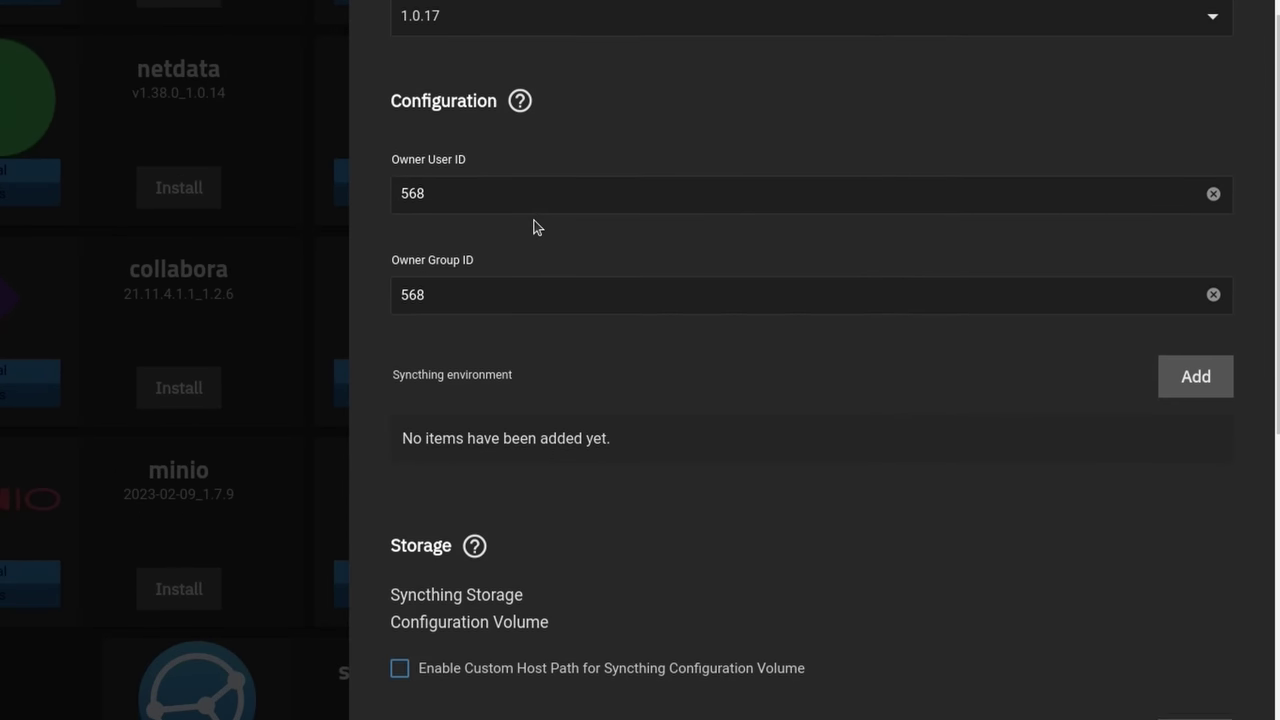
pyautogui.scroll(-6, 533, 227)
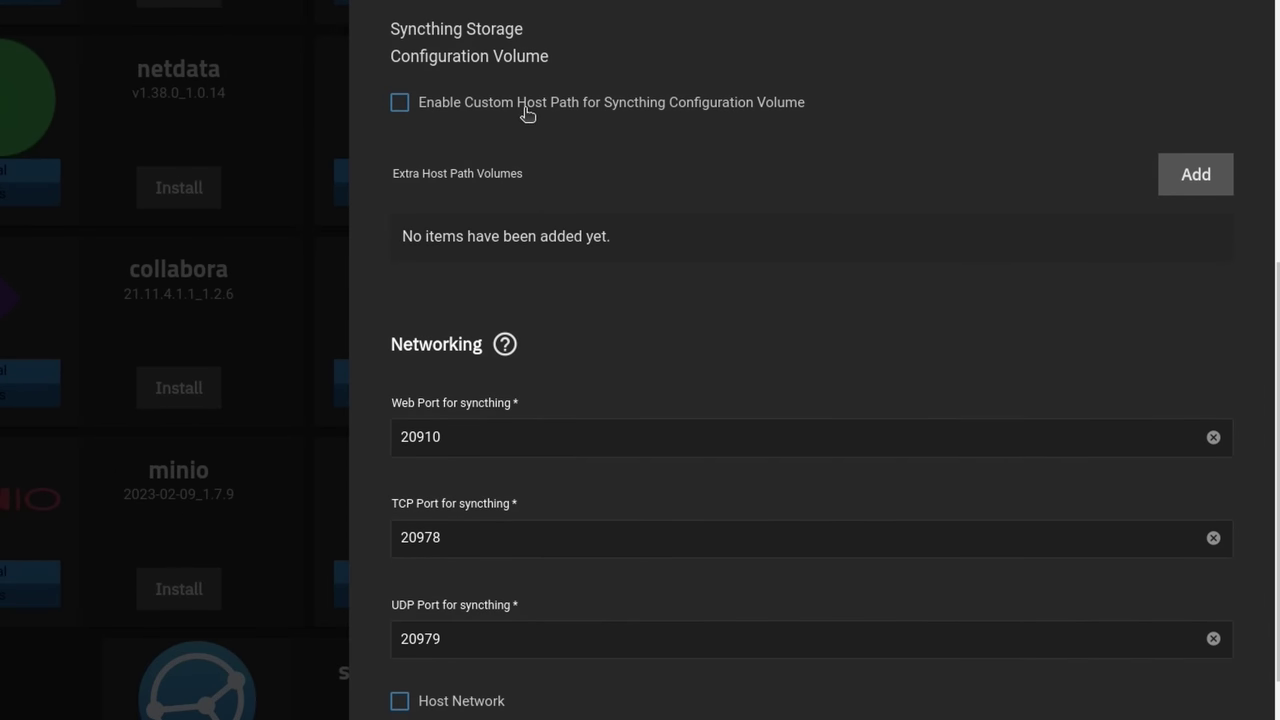
pyautogui.click(527, 110)
pyautogui.click(421, 242)
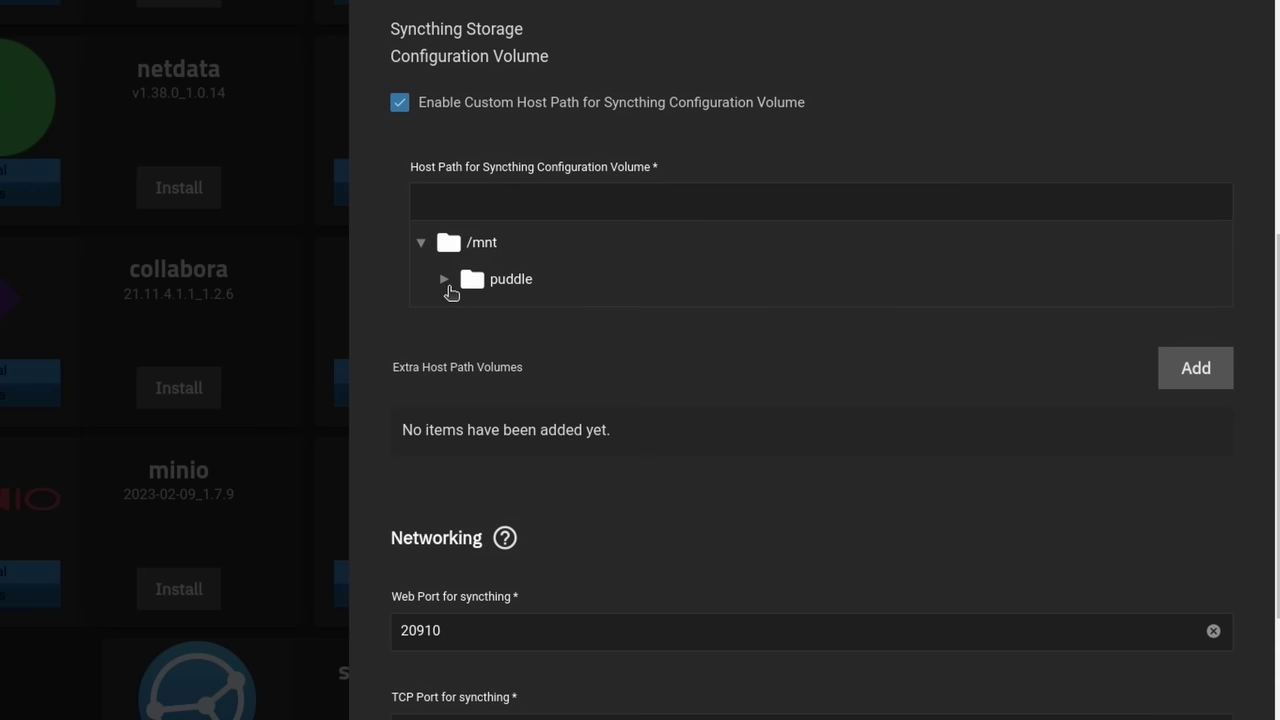
pyautogui.click(444, 281)
pyautogui.click(467, 317)
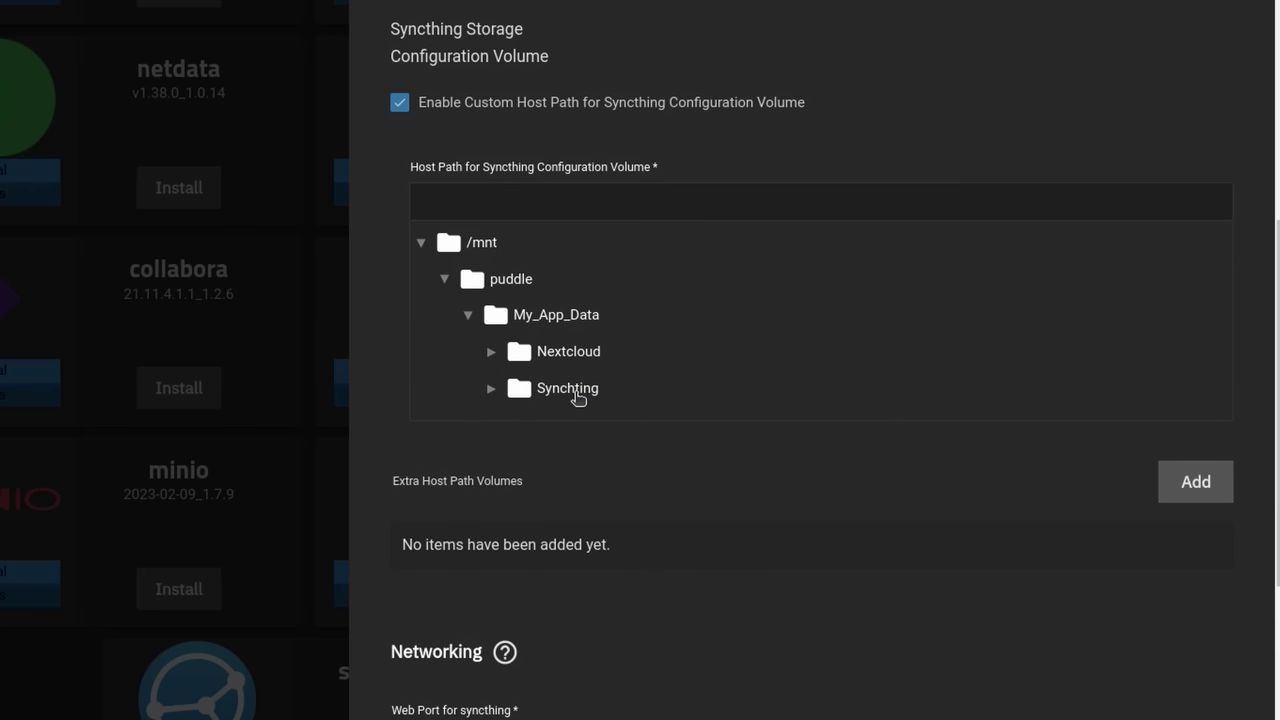
pyautogui.click(577, 395)
# Check the host path and the remaining default port and DNS settings, and save to install the application.
pyautogui.scroll(-7, 573, 395)
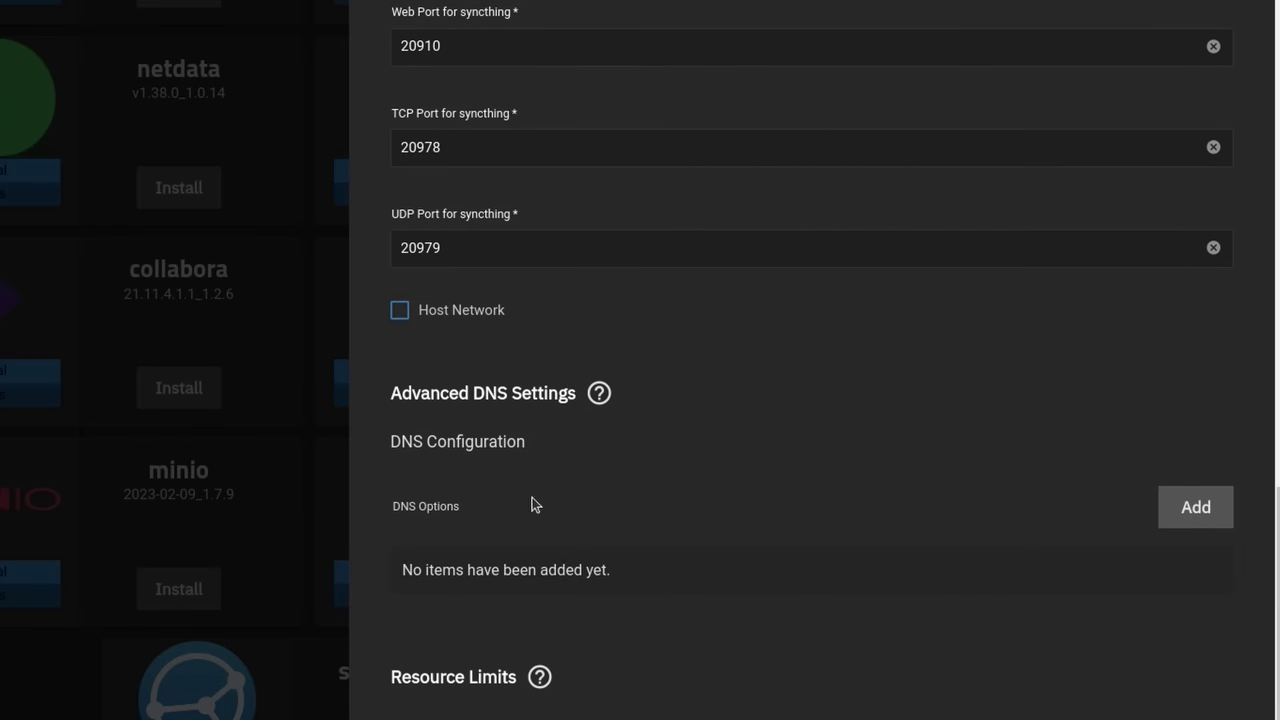
pyautogui.scroll(6, 541, 223)
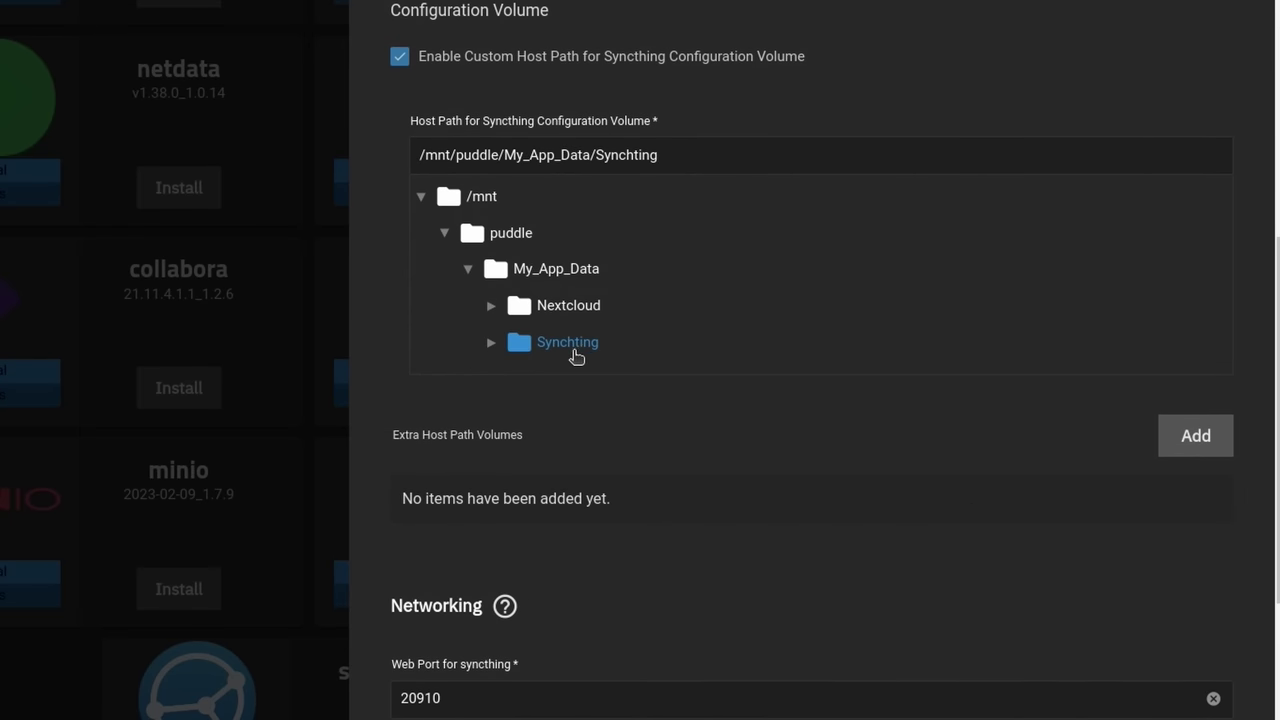
pyautogui.scroll(-6, 576, 357)
pyautogui.click(666, 680)
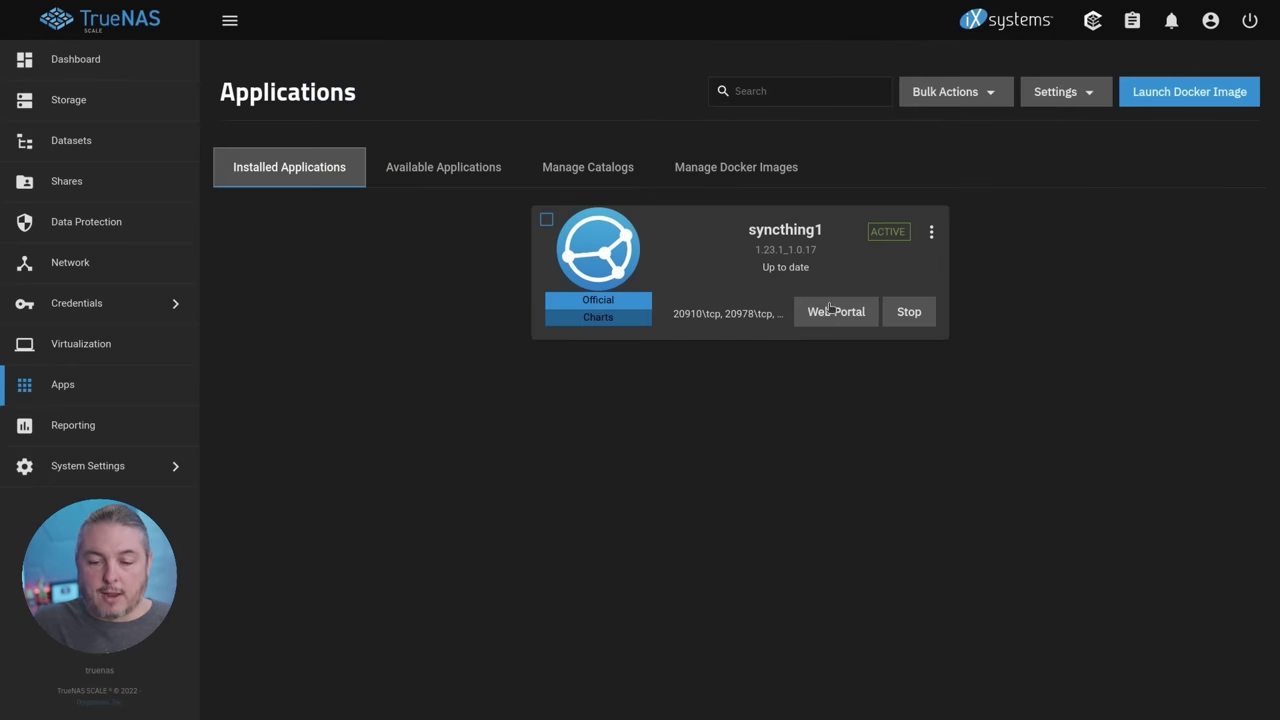
# Open syncthing1's web portal, dealing with the usage reporting prompt, and bring up the Syncthing settings.
pyautogui.click(851, 313)
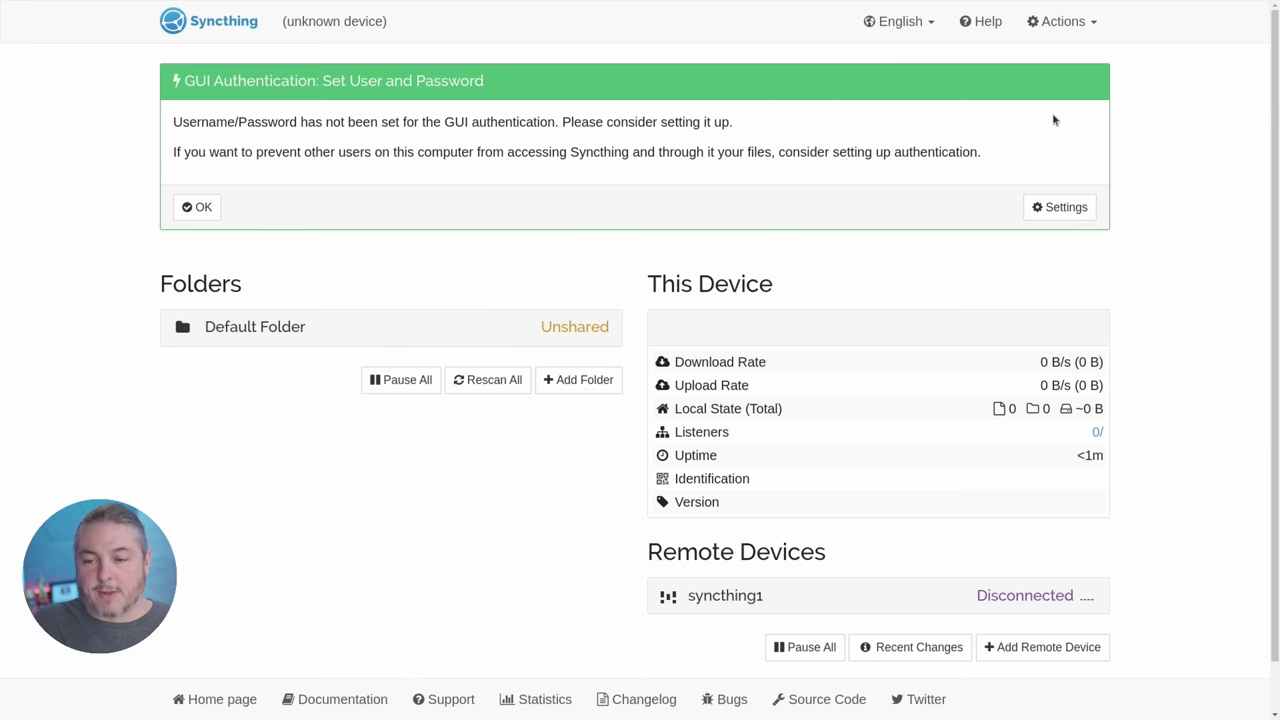
pyautogui.click(1062, 21)
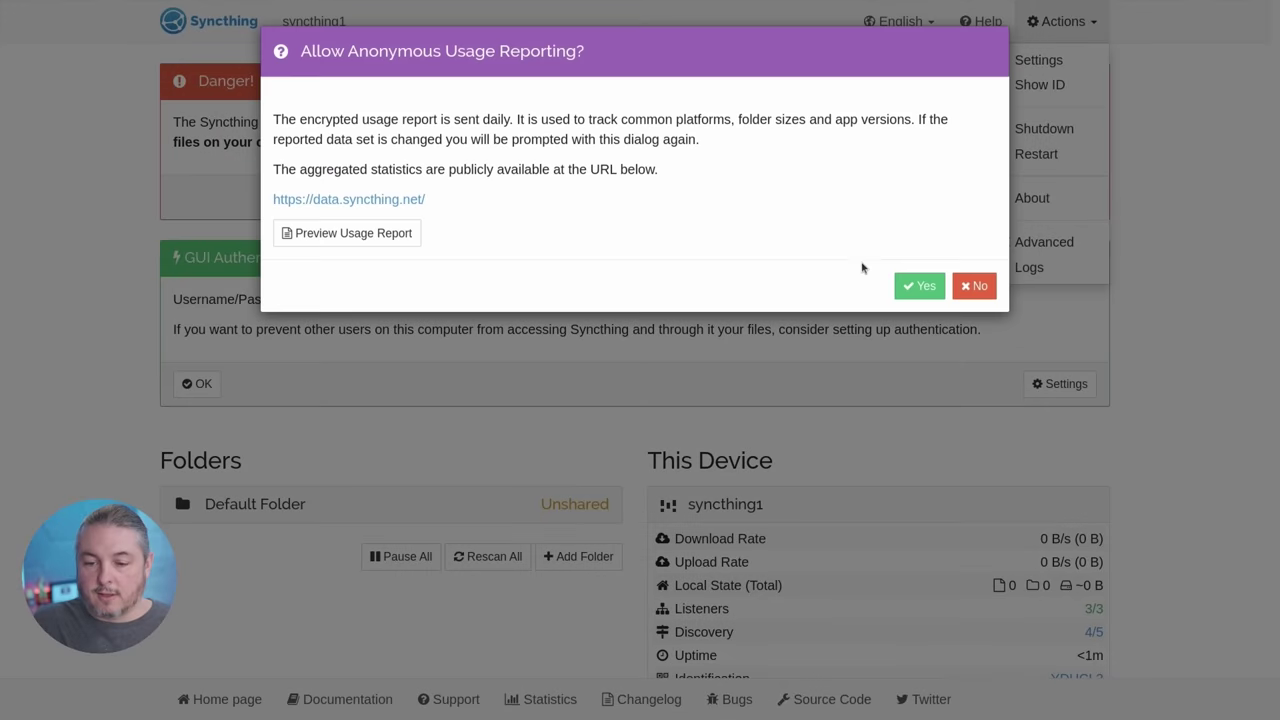
pyautogui.click(1070, 18)
pyautogui.click(1072, 17)
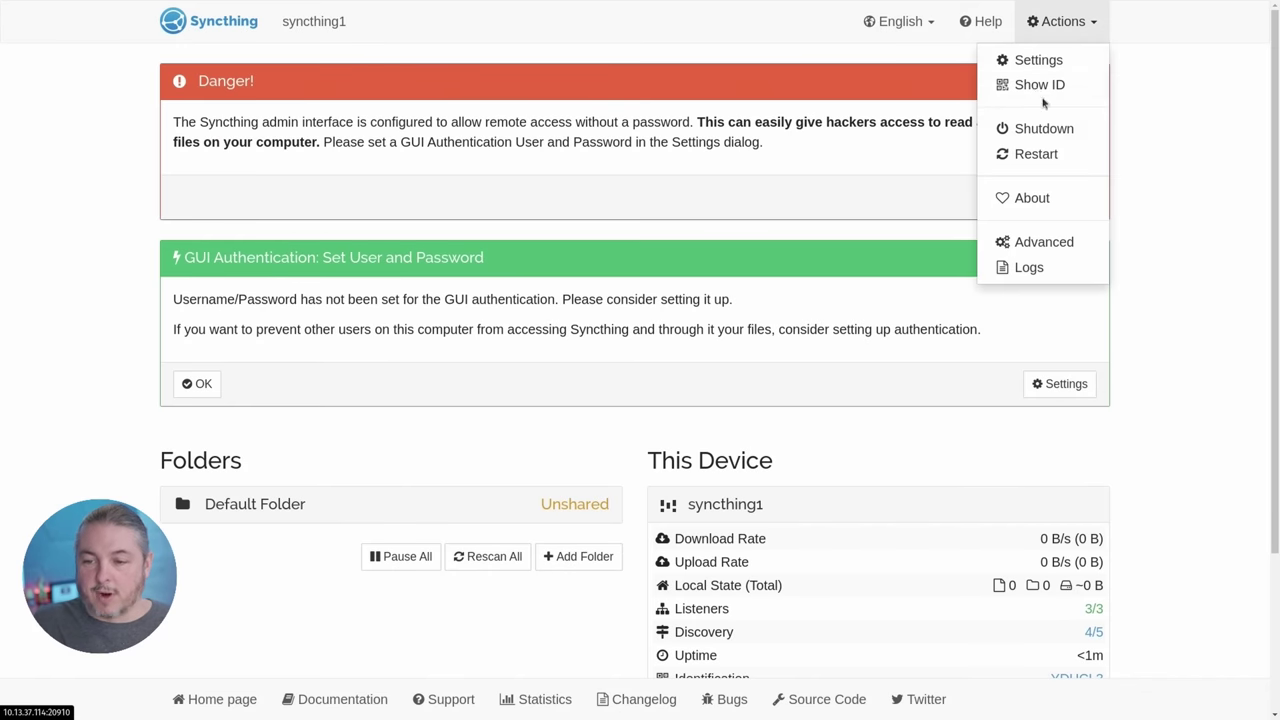
pyautogui.click(1039, 60)
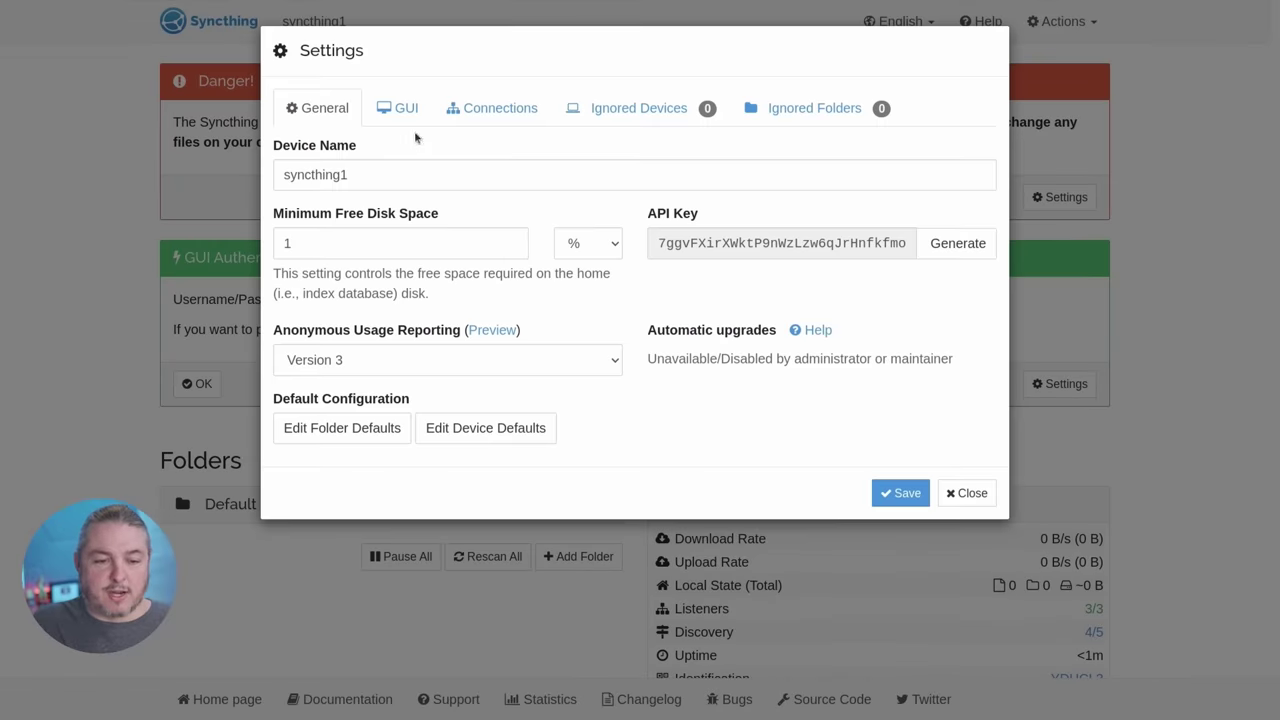
# Set the Syncthing GUI theme to Dark.
pyautogui.click(406, 118)
pyautogui.click(374, 372)
pyautogui.click(338, 415)
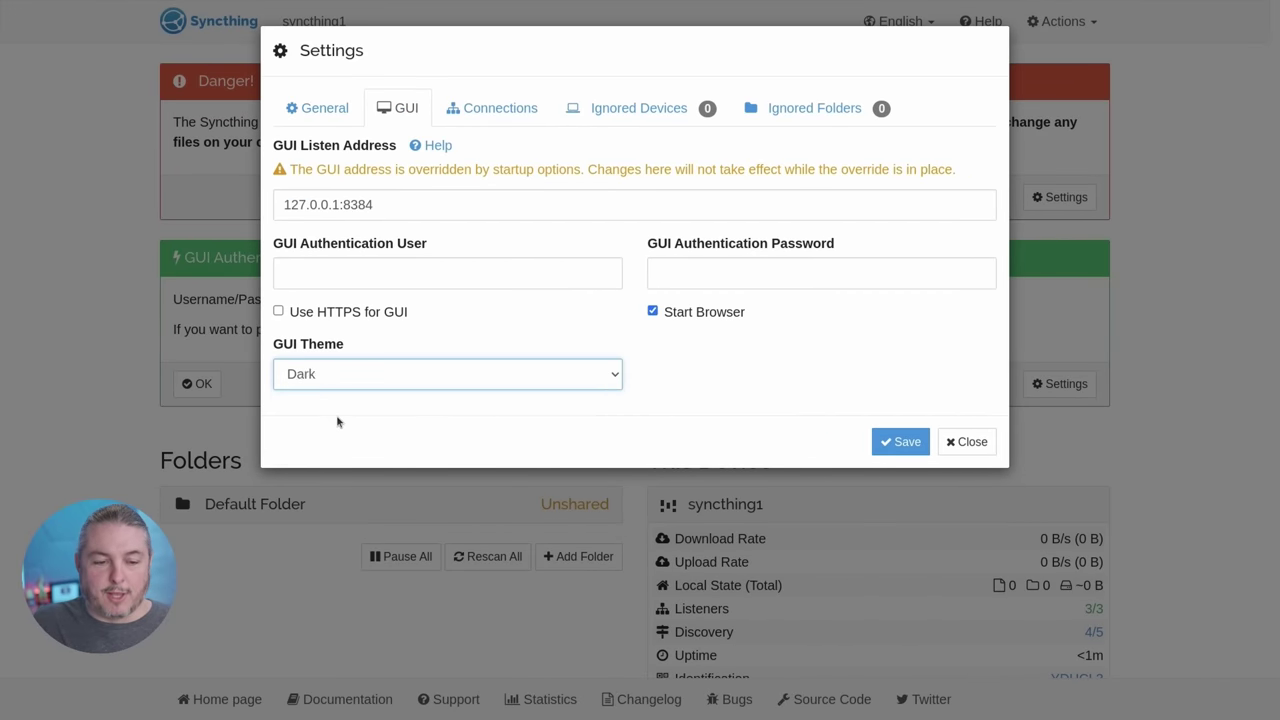
# Enter the GUI authentication user name and the GUI authentication password.
pyautogui.click(340, 280)
pyautogui.write('tom')
pyautogui.press('Tab')
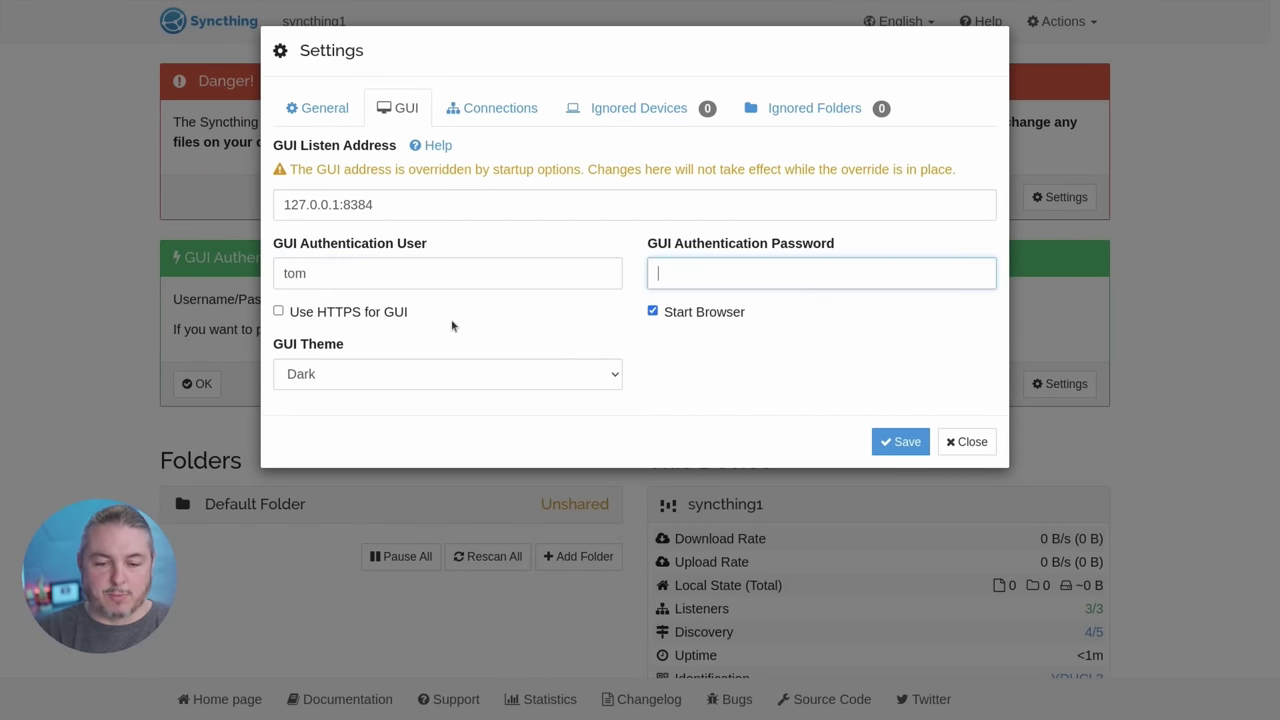
pyautogui.write('••••••')
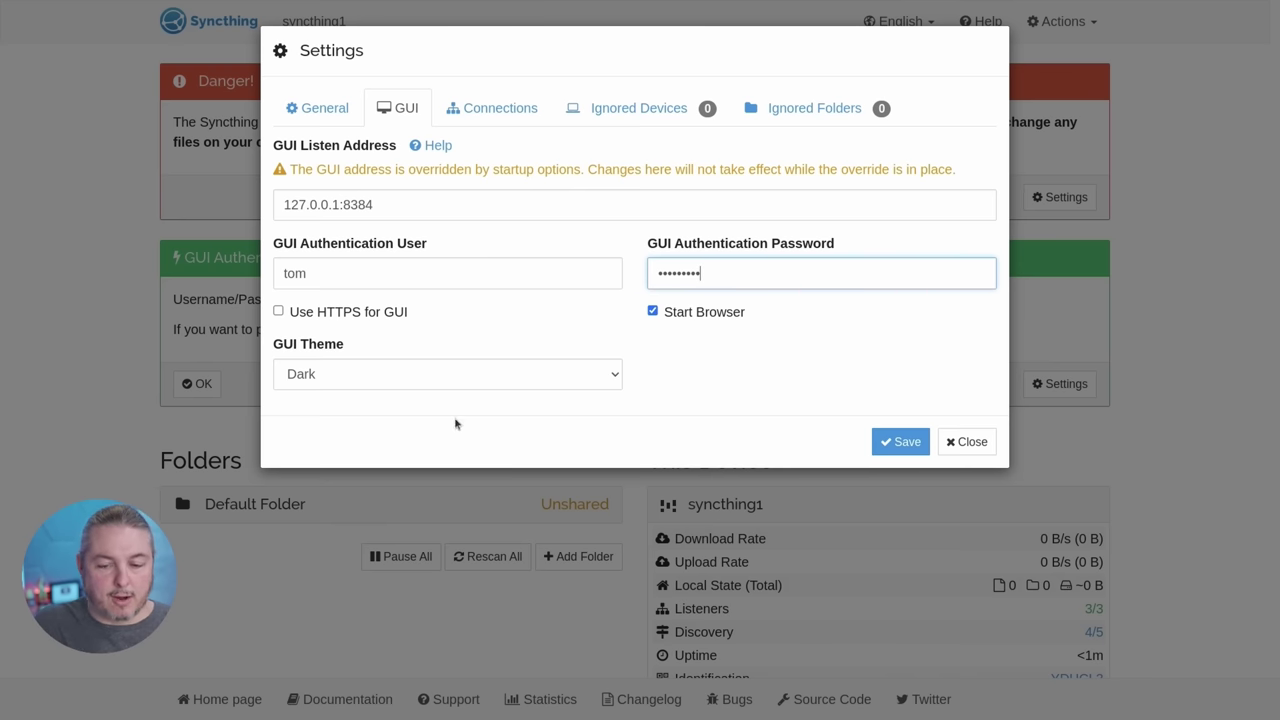
# Enable HTTPS for the GUI, save the settings and proceed past the browser's certificate warning.
pyautogui.click(384, 313)
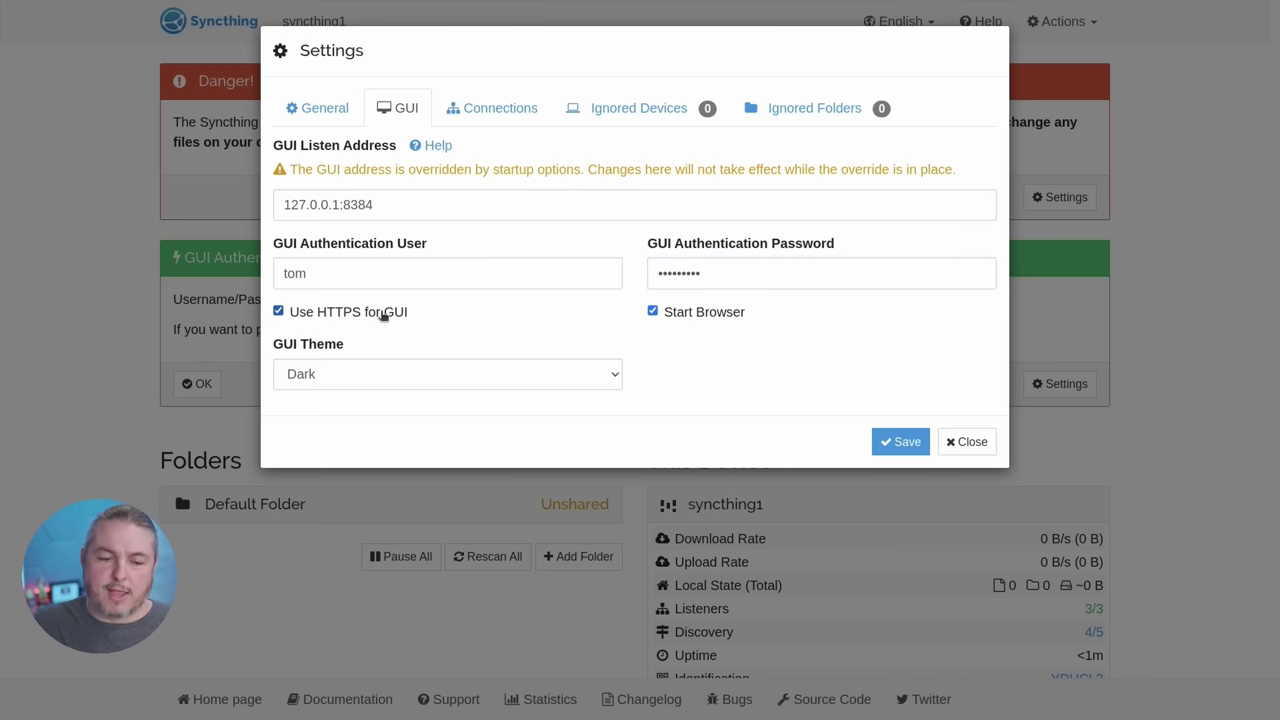
pyautogui.click(903, 444)
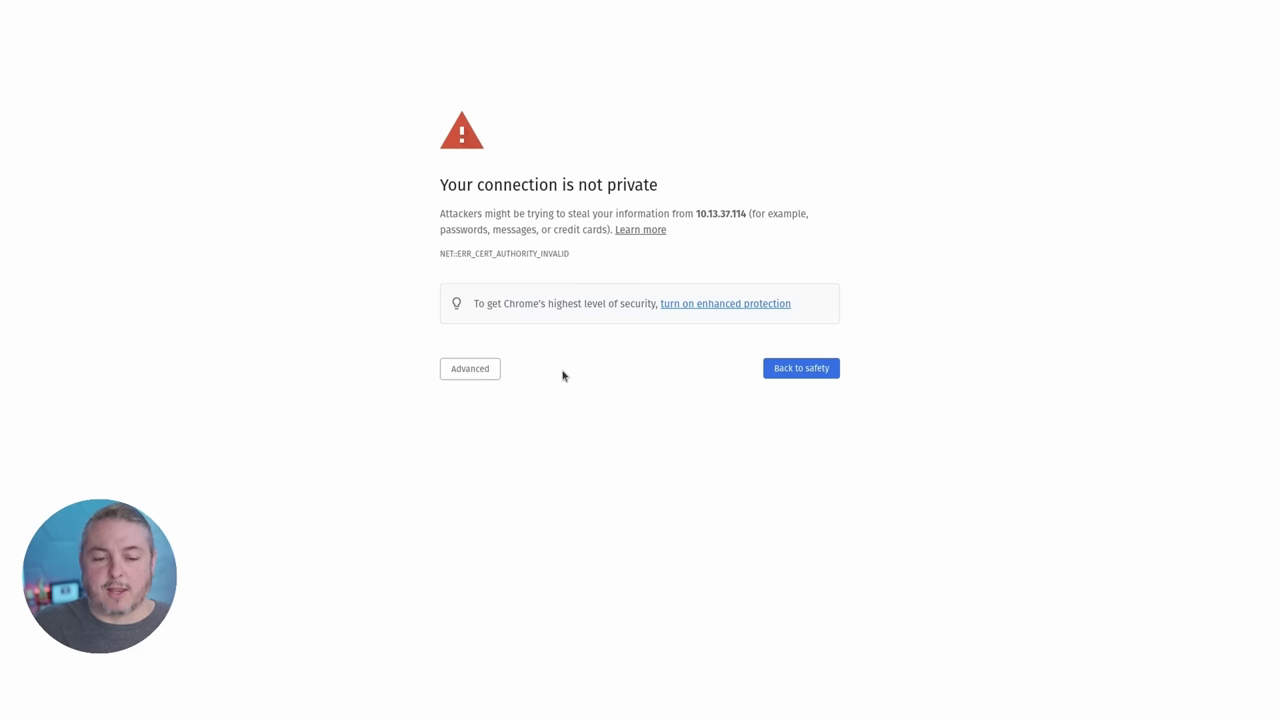
pyautogui.click(458, 368)
pyautogui.click(531, 471)
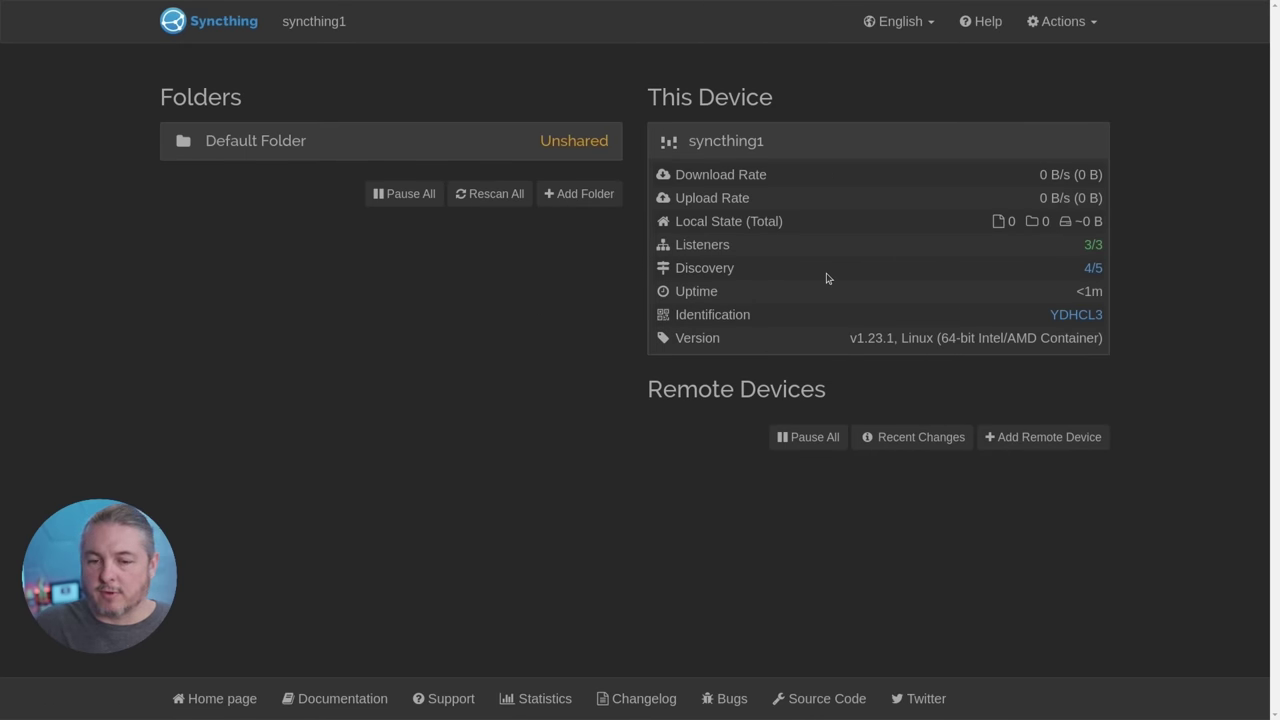
# Remove the Default Folder from Syncthing through its folder editing options.
pyautogui.click(1068, 28)
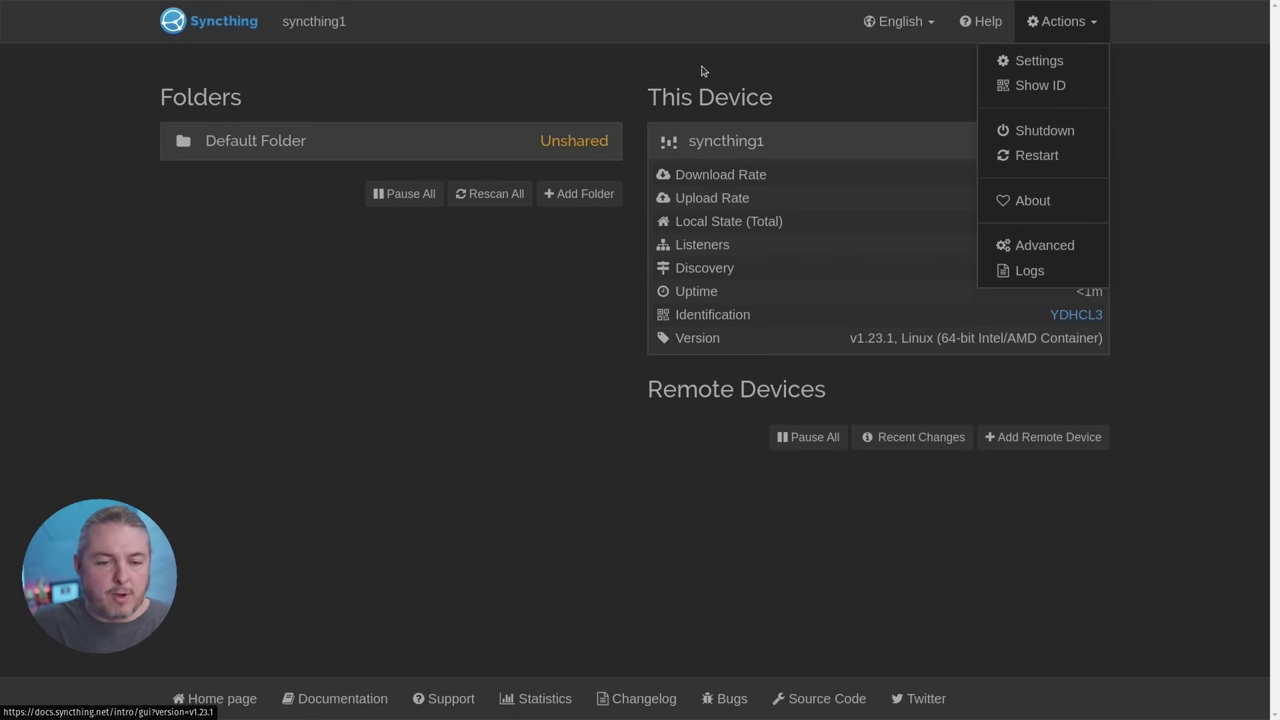
pyautogui.click(458, 143)
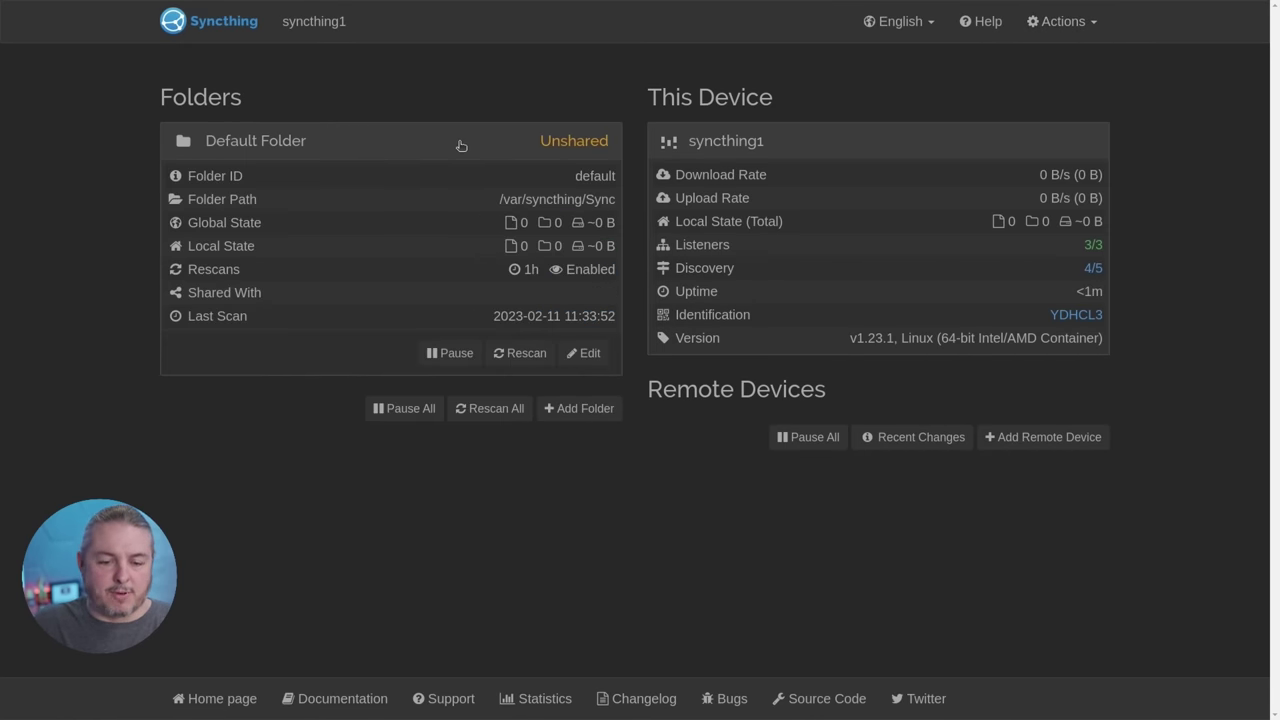
pyautogui.click(582, 354)
pyautogui.click(300, 472)
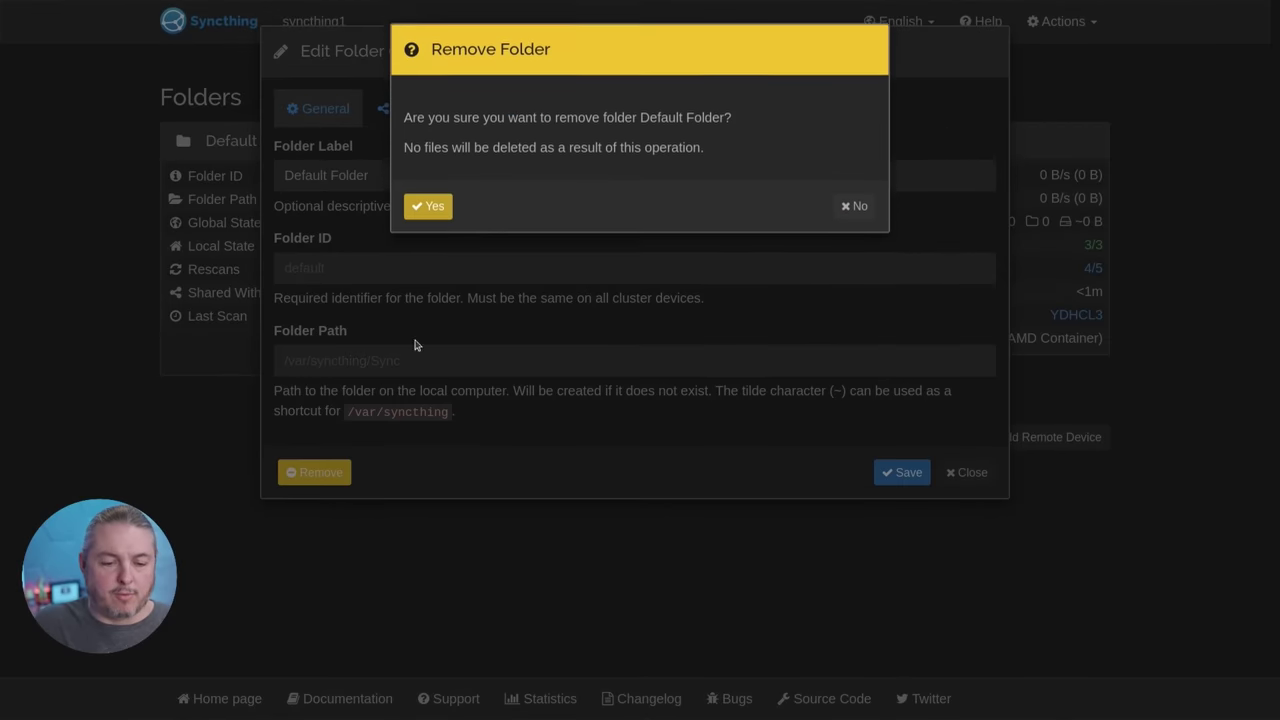
pyautogui.click(434, 211)
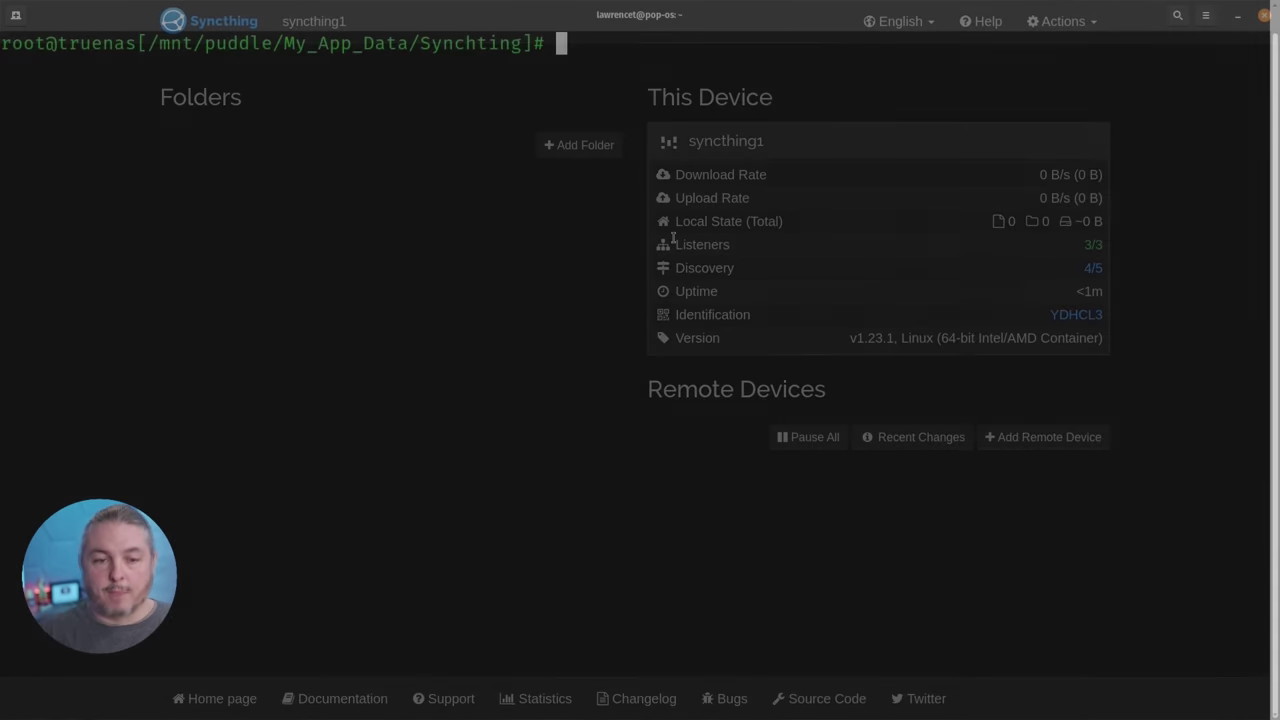
# Switch to the terminal, list the Synchting dataset's contents, and list the files in its config directory.
pyautogui.write('ls')
pyautogui.press('Return')
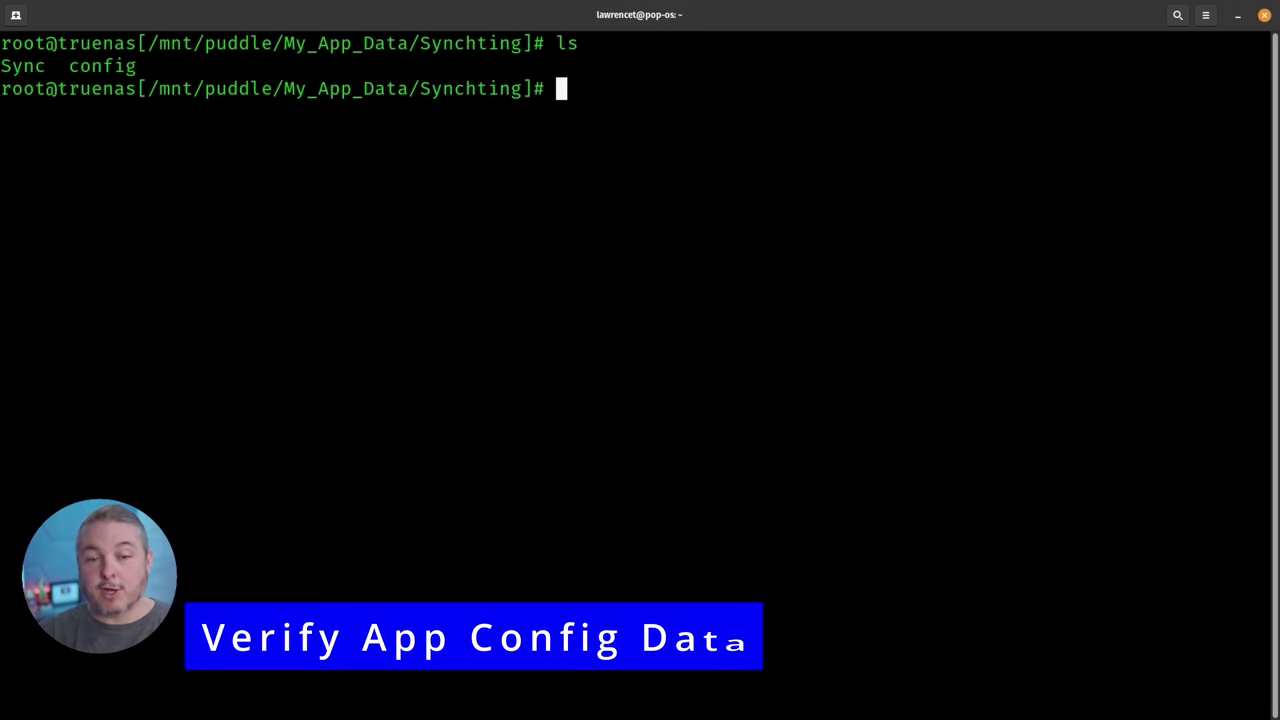
pyautogui.write('cd c')
pyautogui.press('Tab')
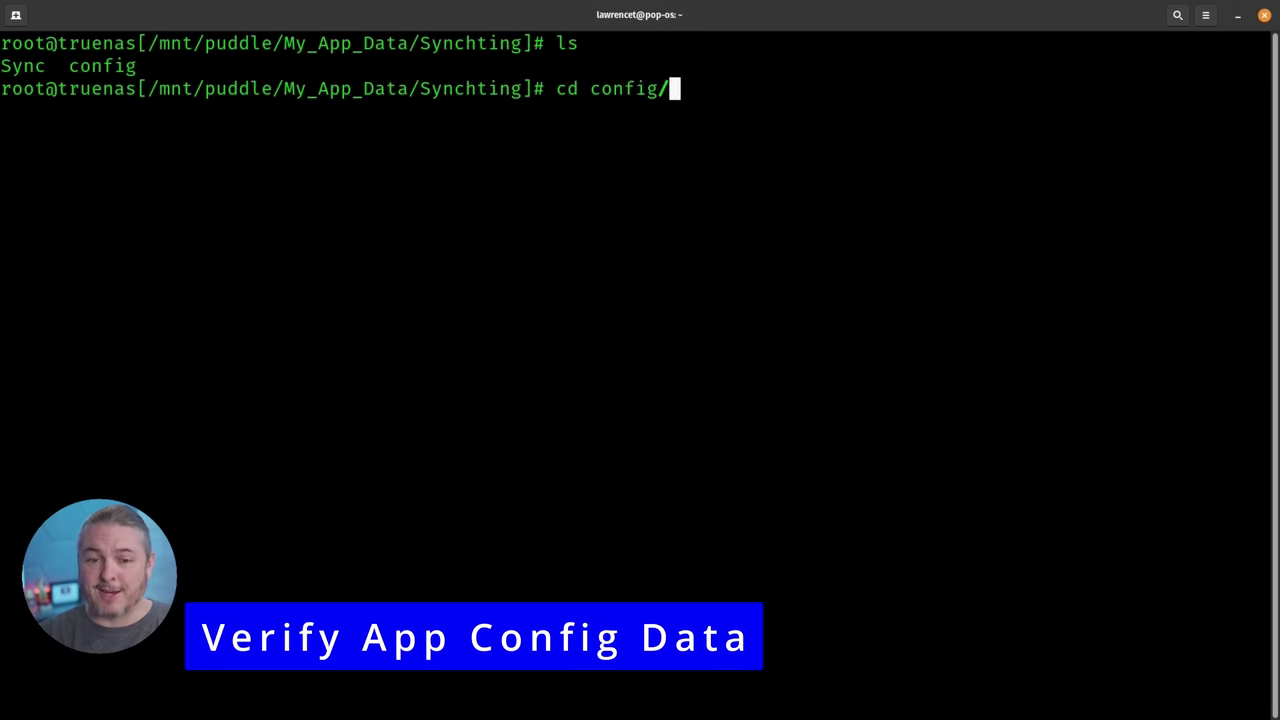
pyautogui.press('BackSpace')
pyautogui.press('Return')
pyautogui.write('ls')
pyautogui.press('Return')
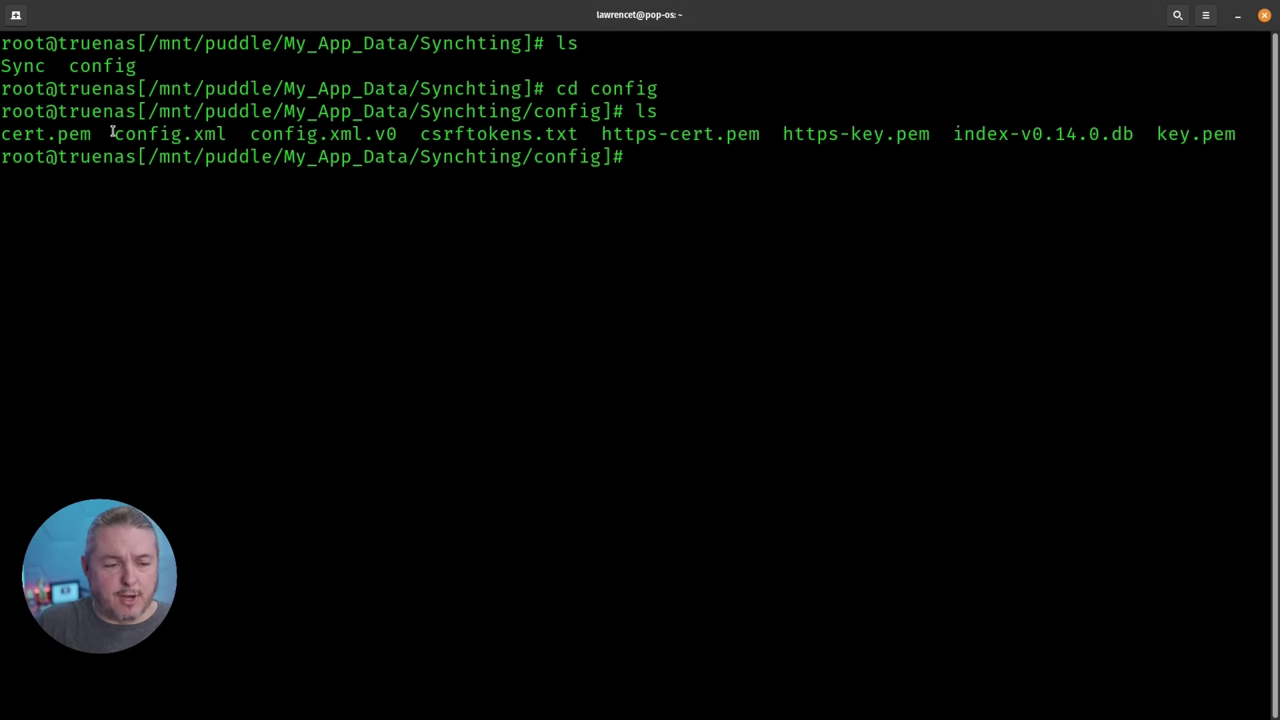
# Open the file config.xml from the config directory in vi.
pyautogui.moveTo(112, 132); pyautogui.dragTo(223, 134)
pyautogui.hotkey('ctrl', 'c')
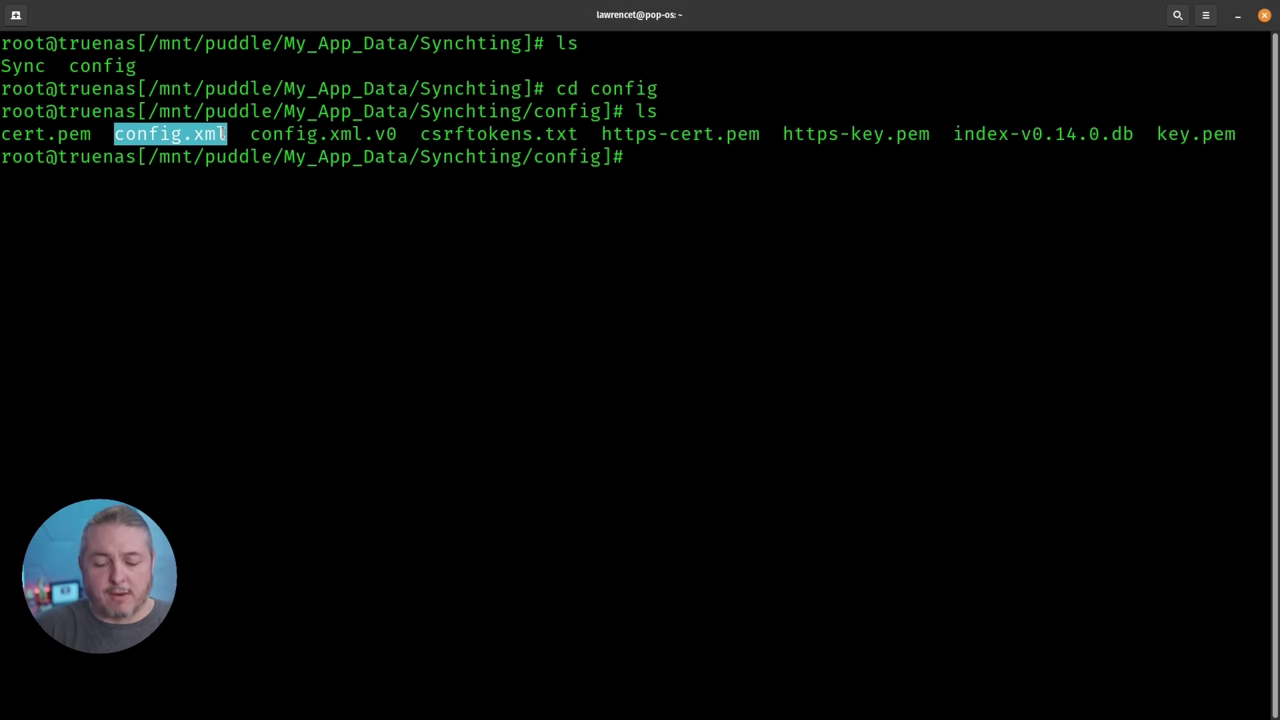
pyautogui.write('vi c')
pyautogui.middleClick(223, 134)
pyautogui.press('Return')
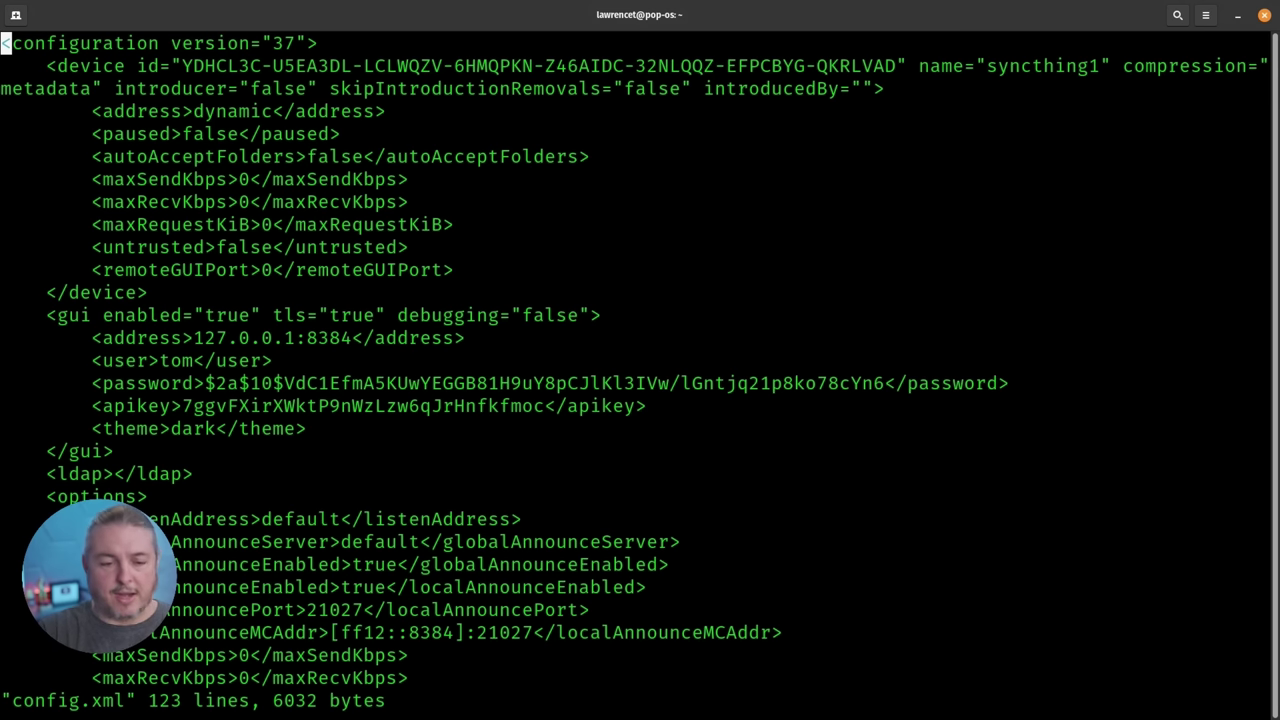
# Examine the device, GUI and option settings stored in config.xml, and quit vi without saving.
pyautogui.press('Down')
pyautogui.press('Down')
pyautogui.press('Down')
pyautogui.press('Down')
pyautogui.press('Down')
pyautogui.press('Down')
pyautogui.press('Down')
pyautogui.press('Down')
pyautogui.press('Down')
pyautogui.press('Down')
pyautogui.press('Down')
pyautogui.press('Down')
pyautogui.press('Down')
pyautogui.press('Down')
pyautogui.press('Down')
pyautogui.press('Down')
pyautogui.press('Down')
pyautogui.press('Down')
pyautogui.press('Down')
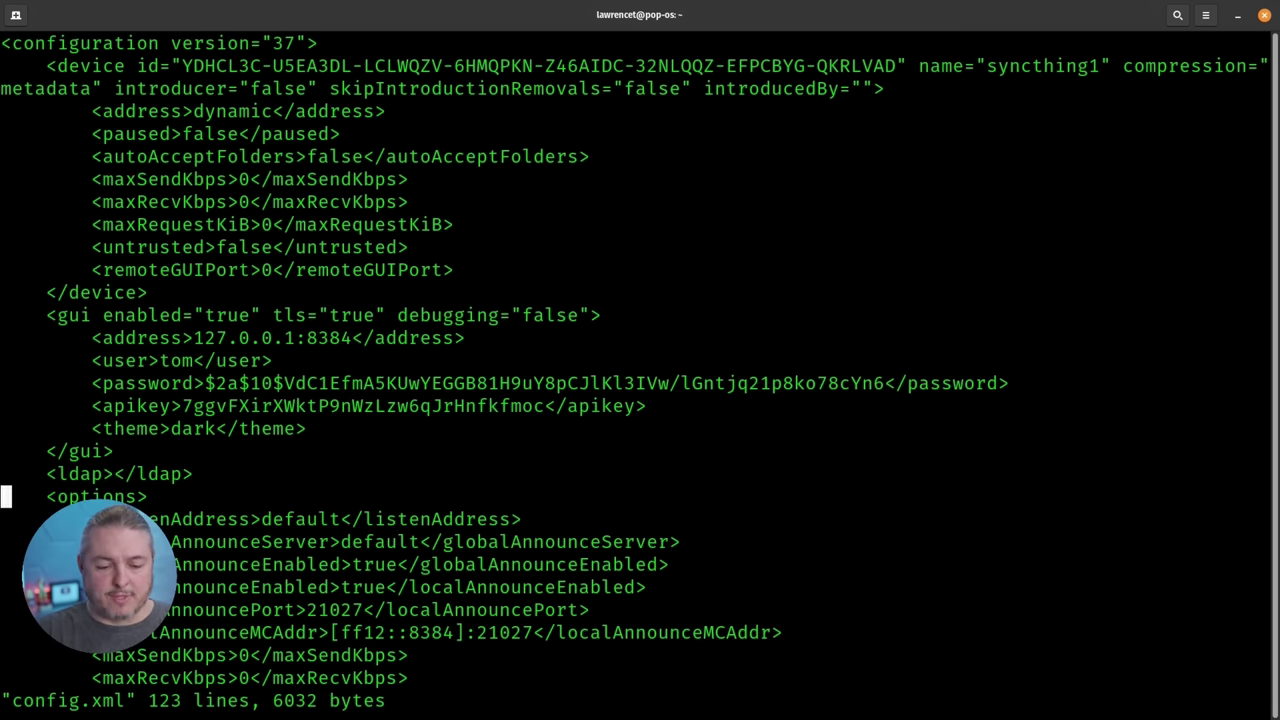
pyautogui.press('Down')
pyautogui.press('Down')
pyautogui.press('Down')
pyautogui.press('Down')
pyautogui.press('Down')
pyautogui.press('Down')
pyautogui.press('Down')
pyautogui.press('Down')
pyautogui.press('Down')
pyautogui.press('Down')
pyautogui.press('Down')
pyautogui.press('Down')
pyautogui.press('Down')
pyautogui.press('Down')
pyautogui.press('Down')
pyautogui.press('Down')
pyautogui.press('Down')
pyautogui.press('Down')
pyautogui.write(':q!')
pyautogui.press('Return')
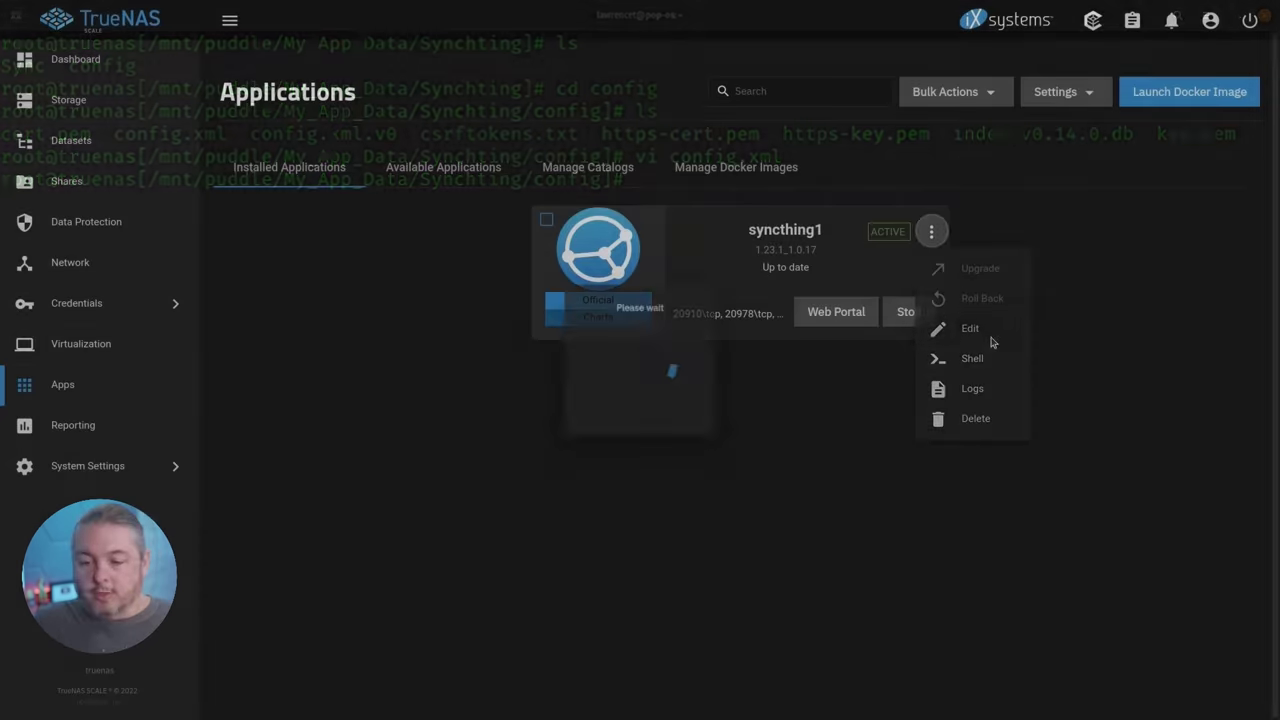
# In TrueNAS, open syncthing1 for editing, copy its configuration volume host path, and leave without changing the app.
pyautogui.click(966, 327)
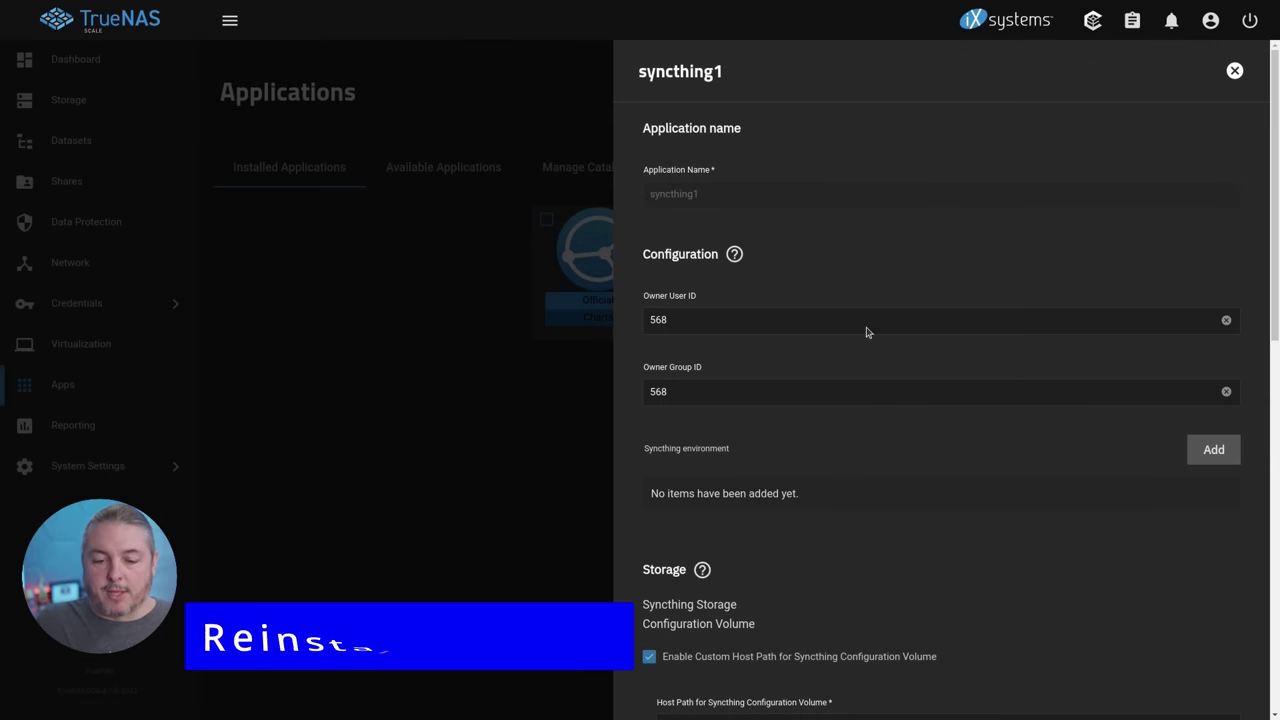
pyautogui.scroll(-5, 846, 271)
pyautogui.moveTo(871, 237); pyautogui.dragTo(578, 235)
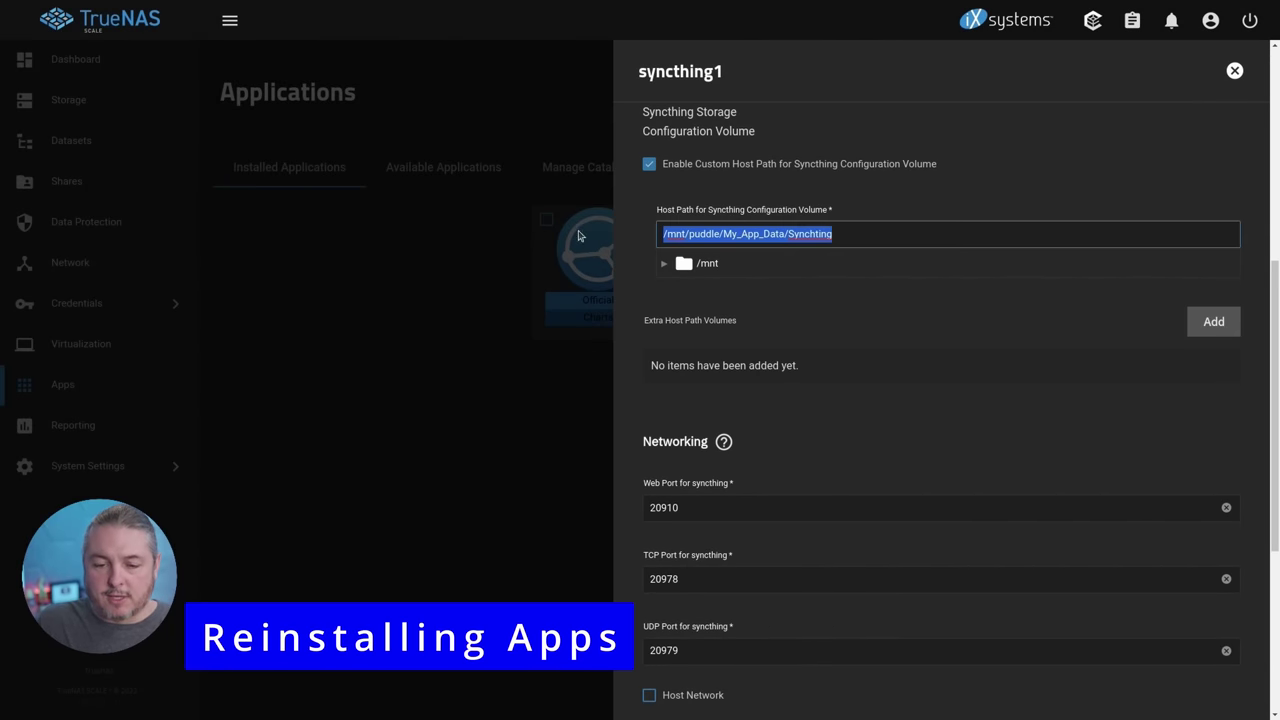
pyautogui.rightClick(697, 243)
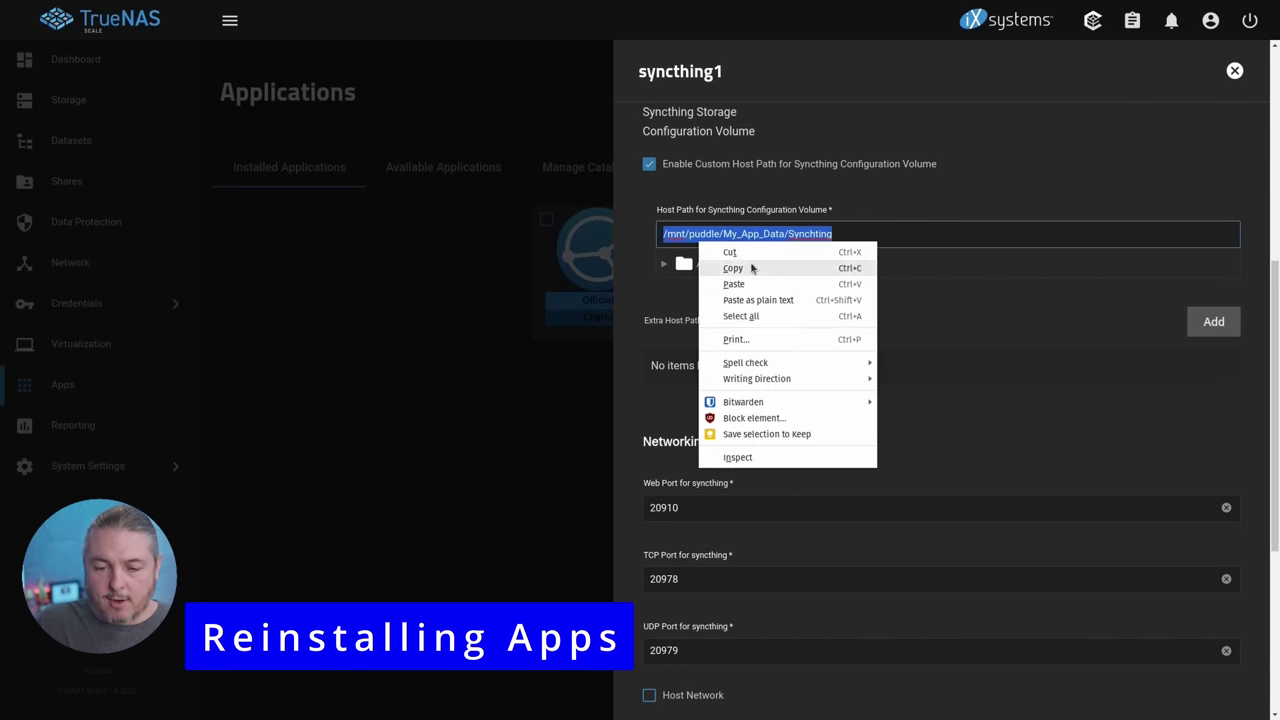
pyautogui.click(805, 270)
pyautogui.click(475, 435)
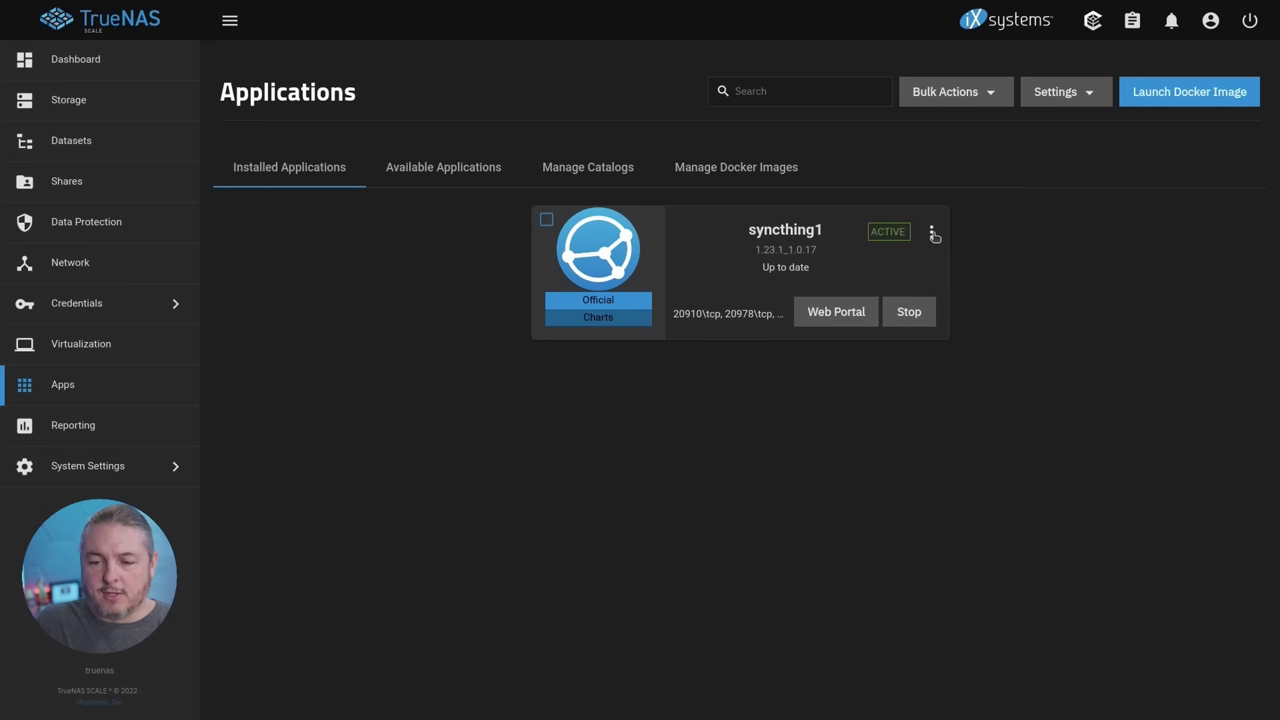
# Delete the syncthing1 application without deleting the docker images it uses.
pyautogui.click(931, 231)
pyautogui.click(963, 420)
pyautogui.click(543, 422)
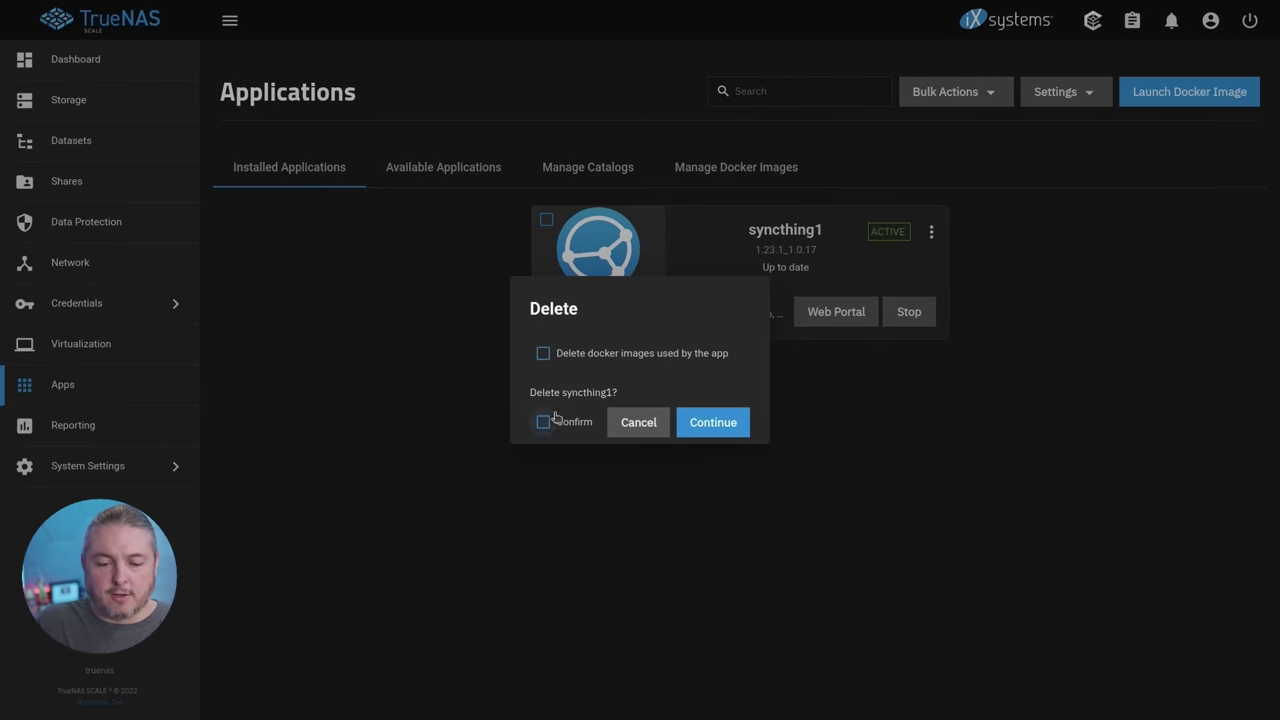
pyautogui.click(713, 422)
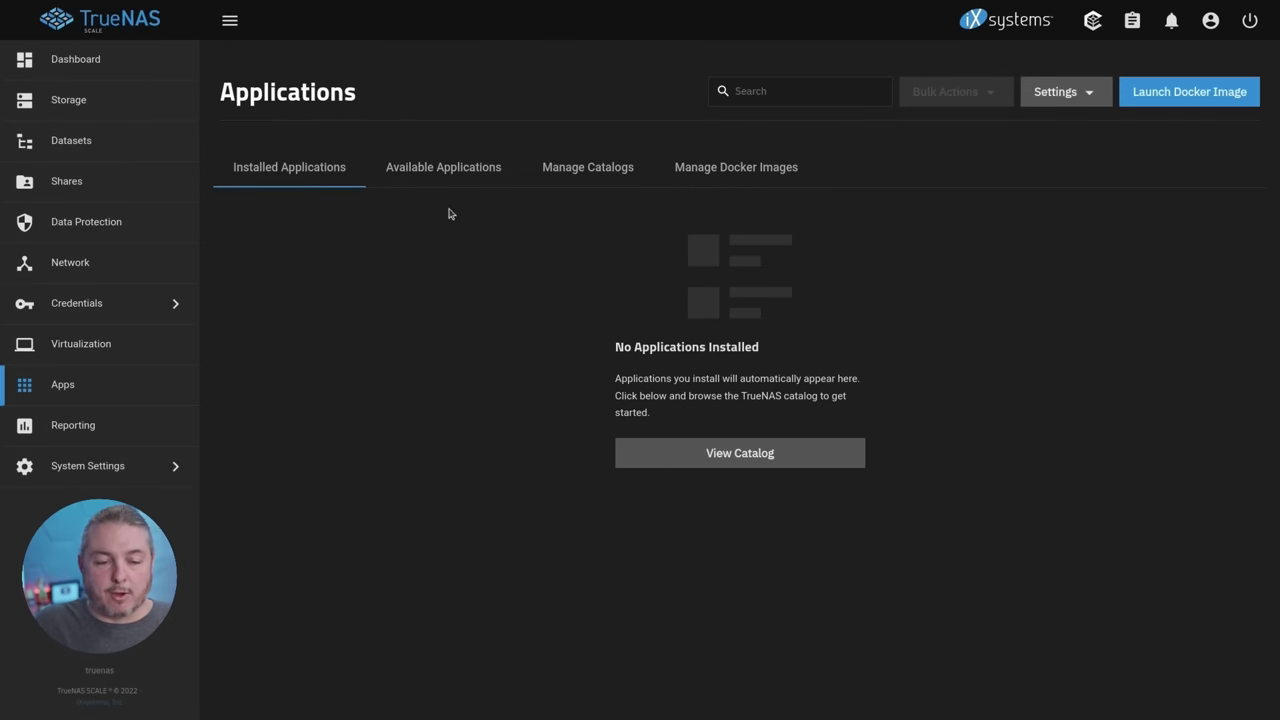
# Start installing syncthing from the available applications and name the new instance syncthing2.
pyautogui.click(443, 167)
pyautogui.scroll(-4, 583, 414)
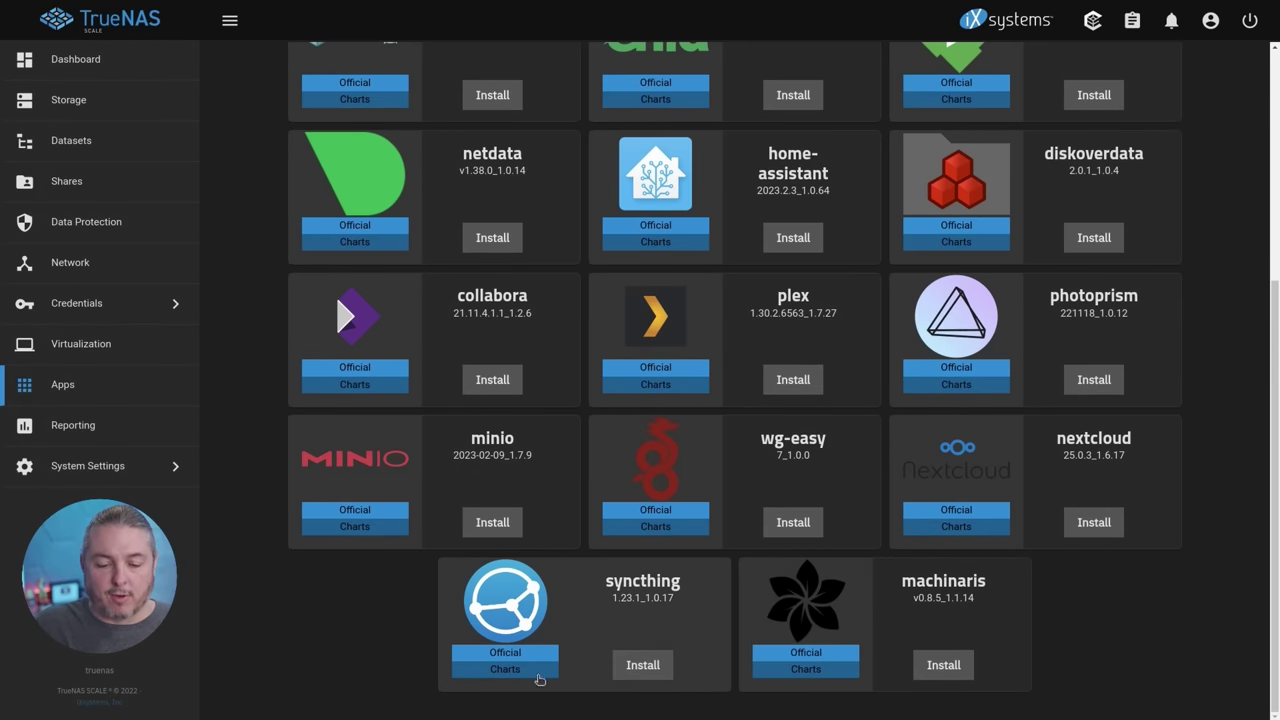
pyautogui.click(631, 666)
pyautogui.click(772, 200)
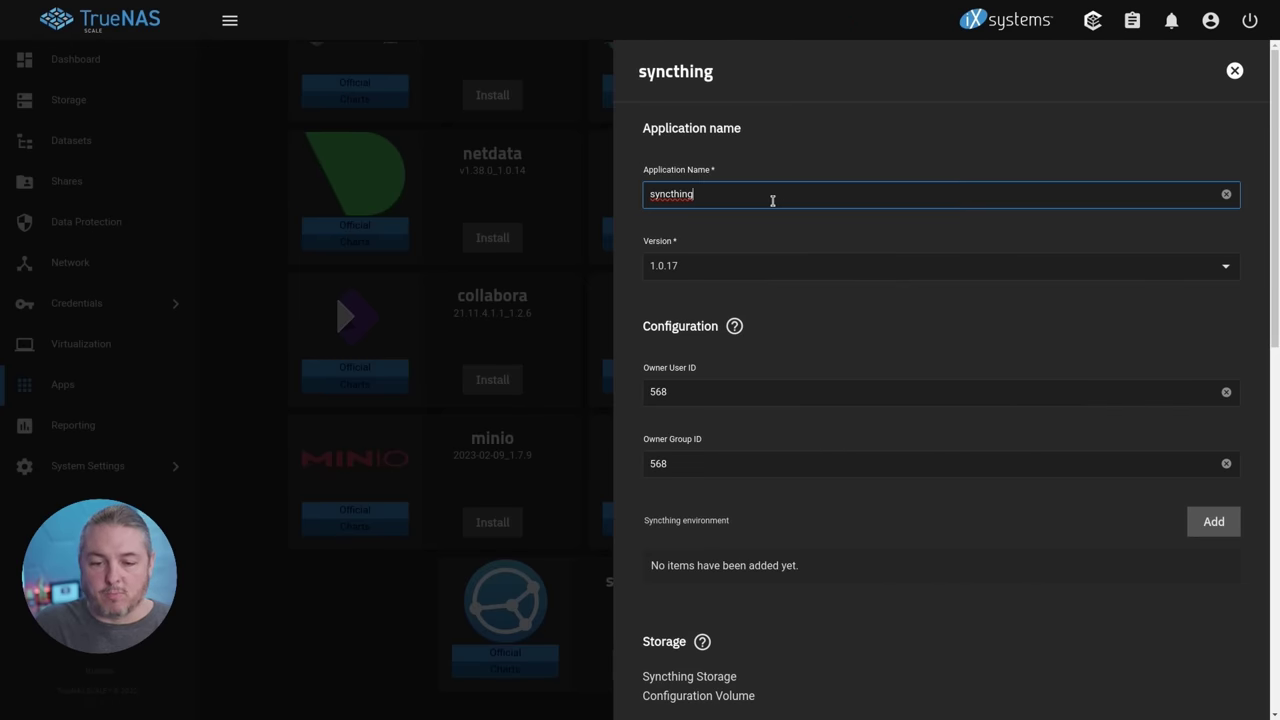
pyautogui.scroll(-5, 802, 288)
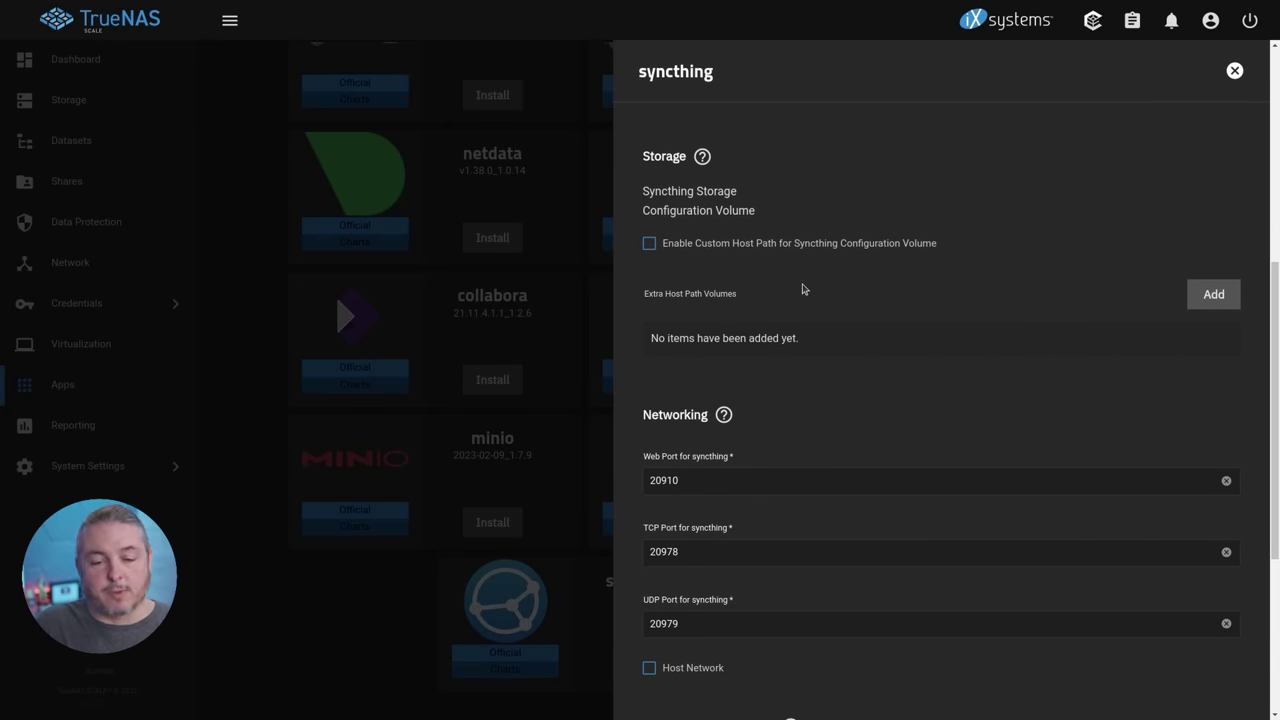
pyautogui.scroll(4, 743, 297)
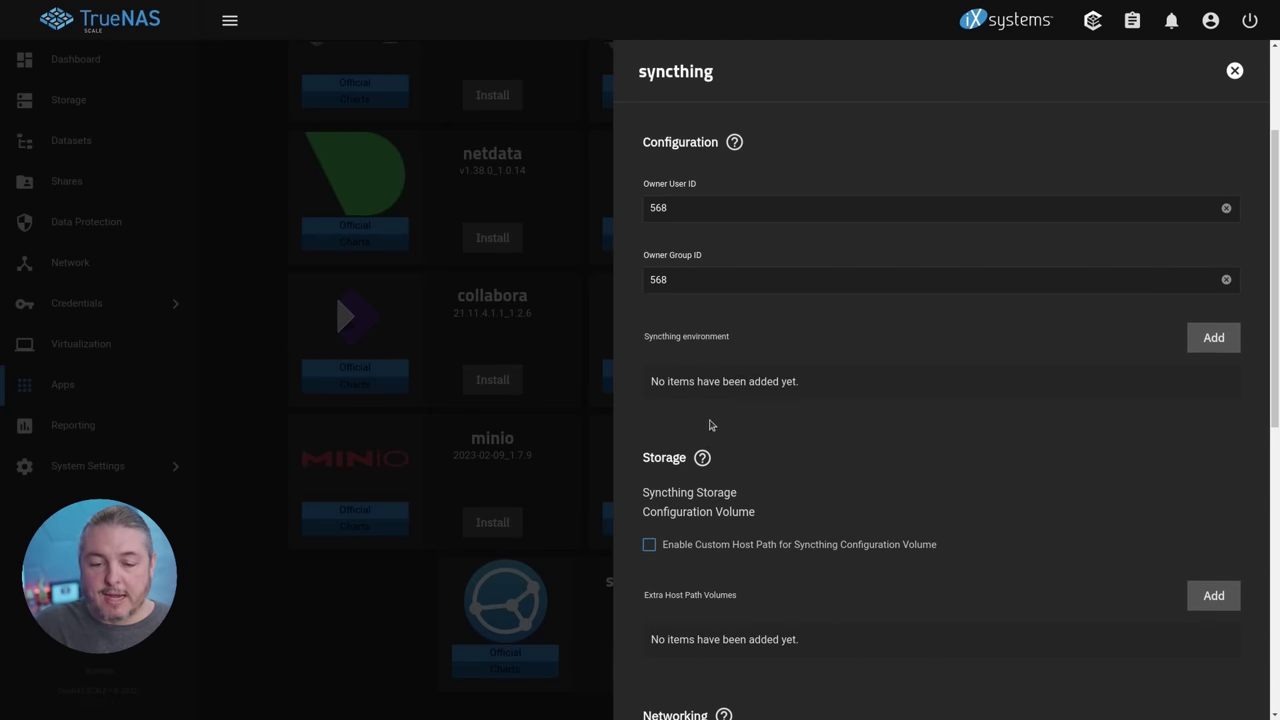
pyautogui.scroll(-3, 726, 347)
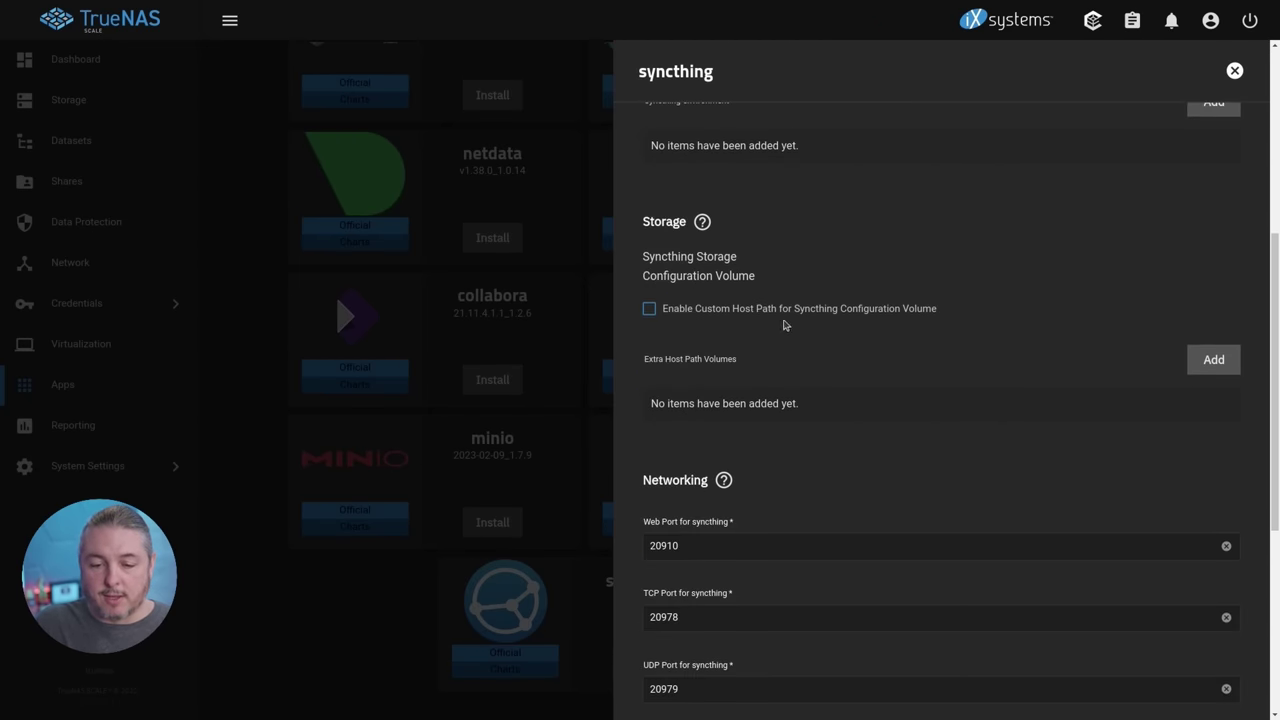
# Enable a custom host path for the configuration volume, set it to /mnt/puddle/My_App_Data/Synchting, and save the installation.
pyautogui.click(712, 313)
pyautogui.hotkey('ctrl', 'v')
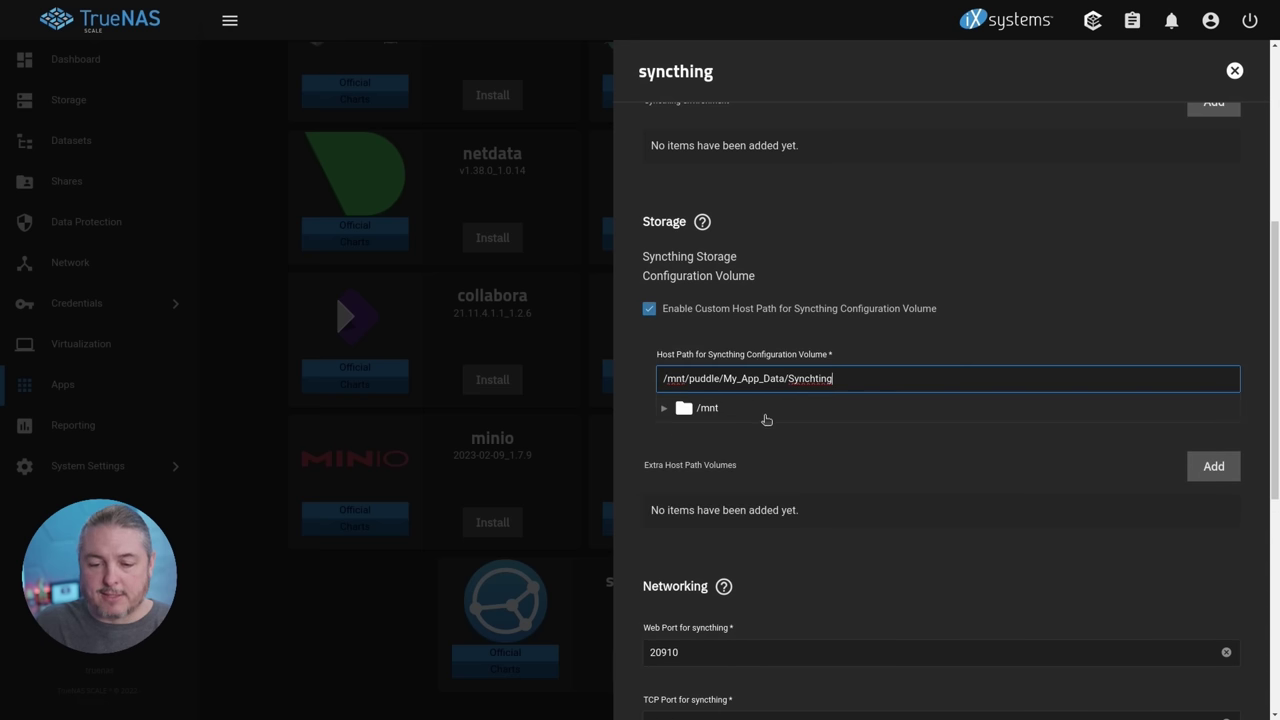
pyautogui.scroll(-5, 768, 429)
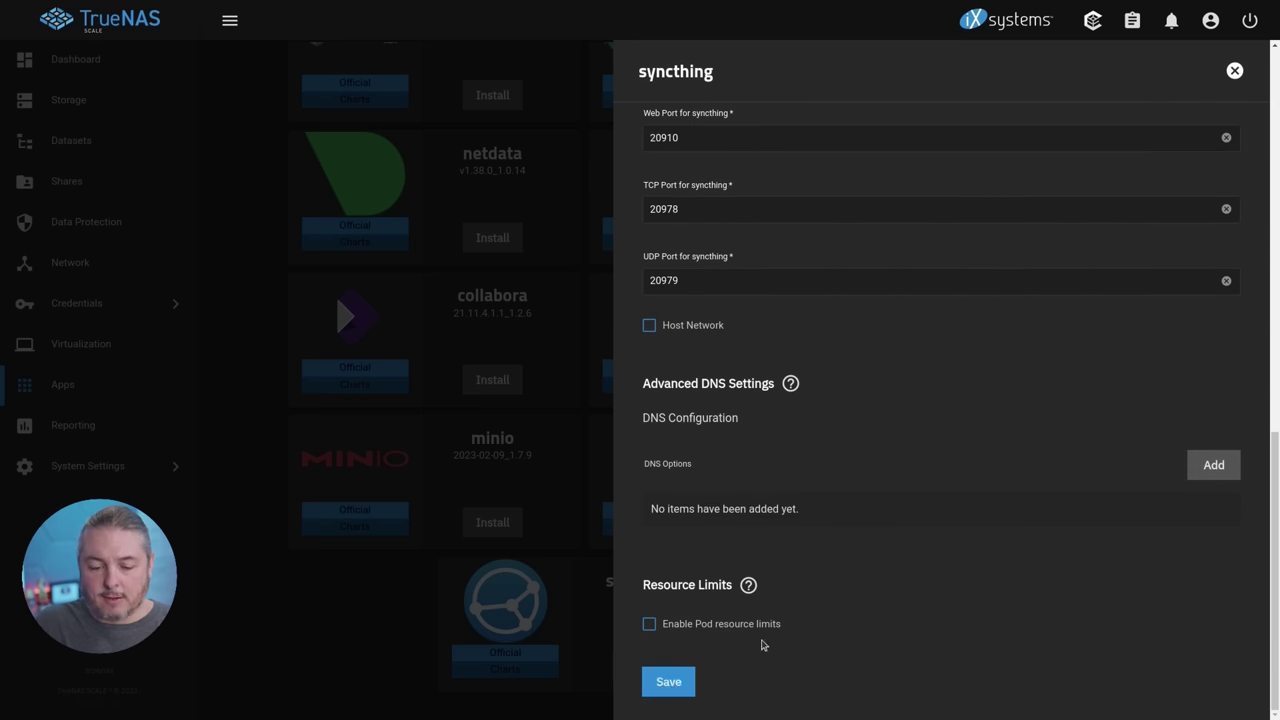
pyautogui.click(683, 684)
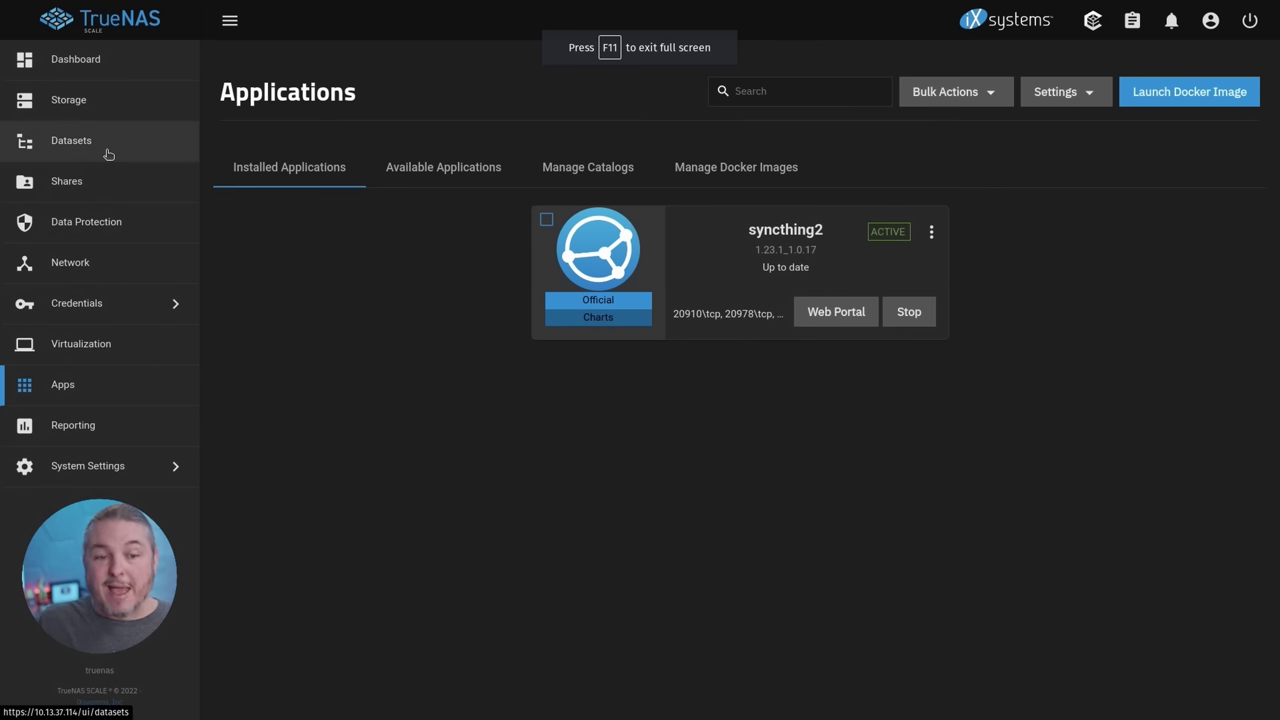
# Look at the Synchting dataset's details and the data protection tasks, and view the replication task wizard without creating a task.
pyautogui.click(107, 153)
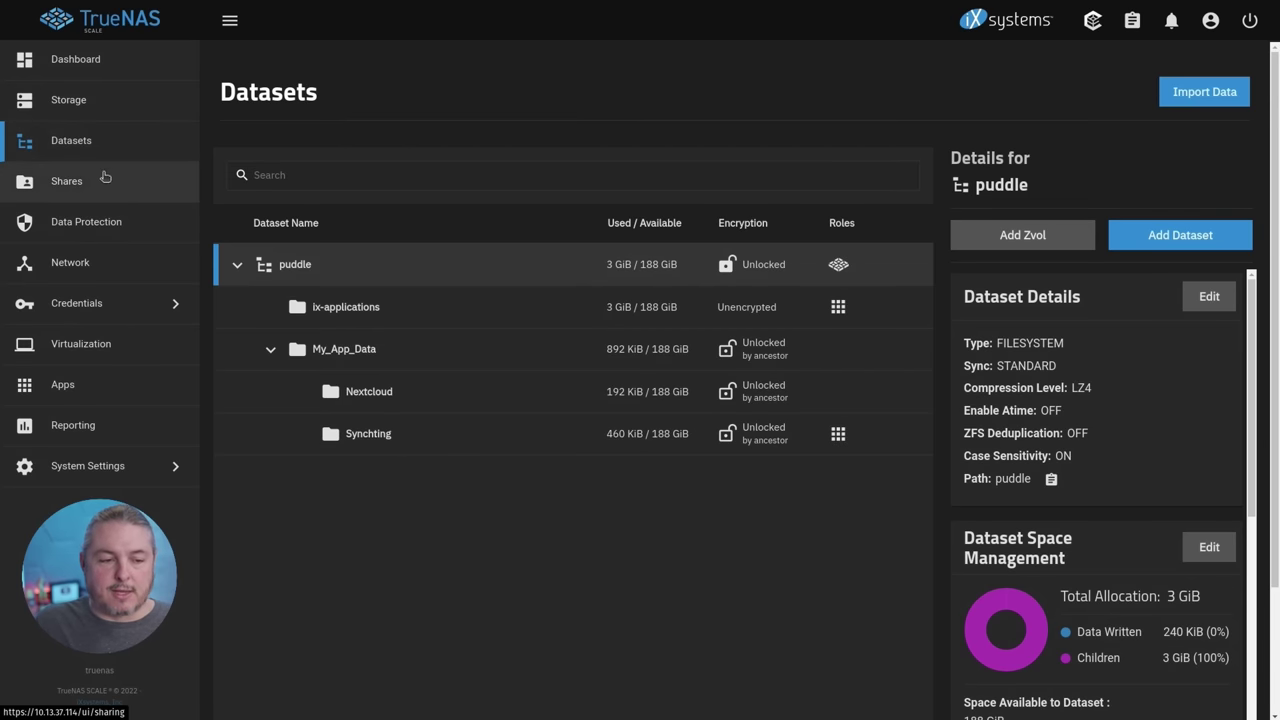
pyautogui.click(381, 440)
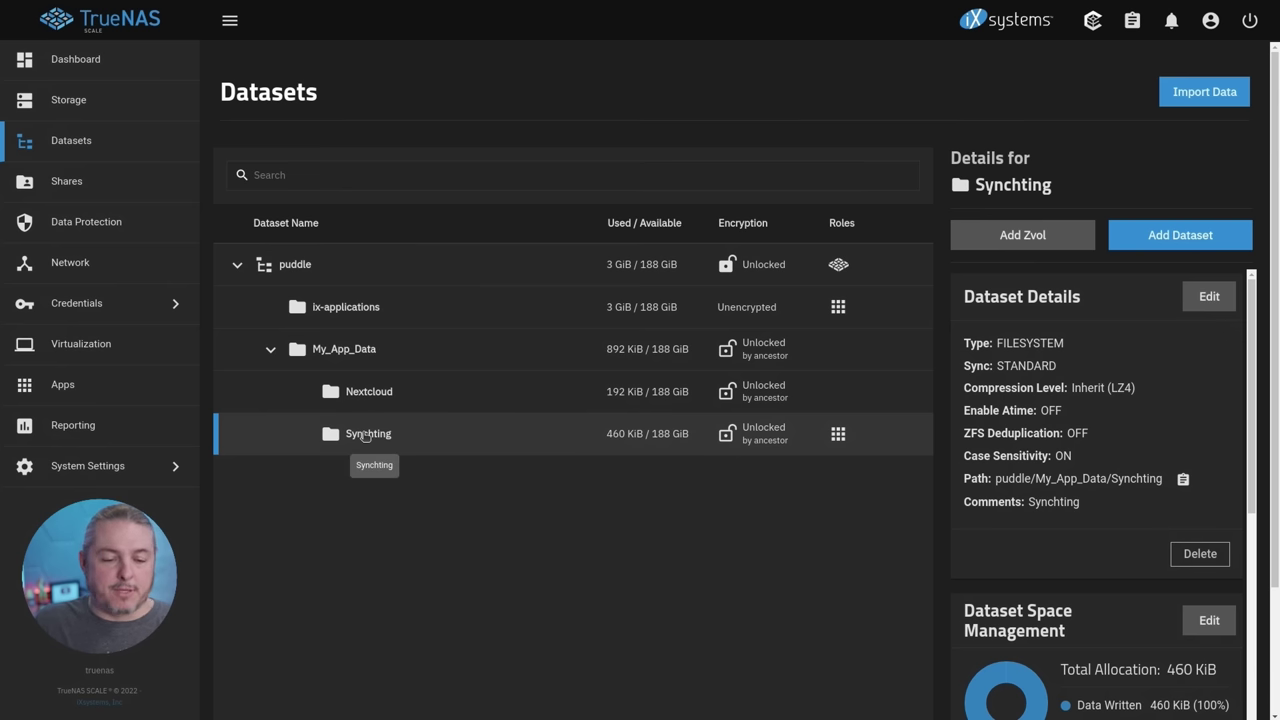
pyautogui.click(80, 222)
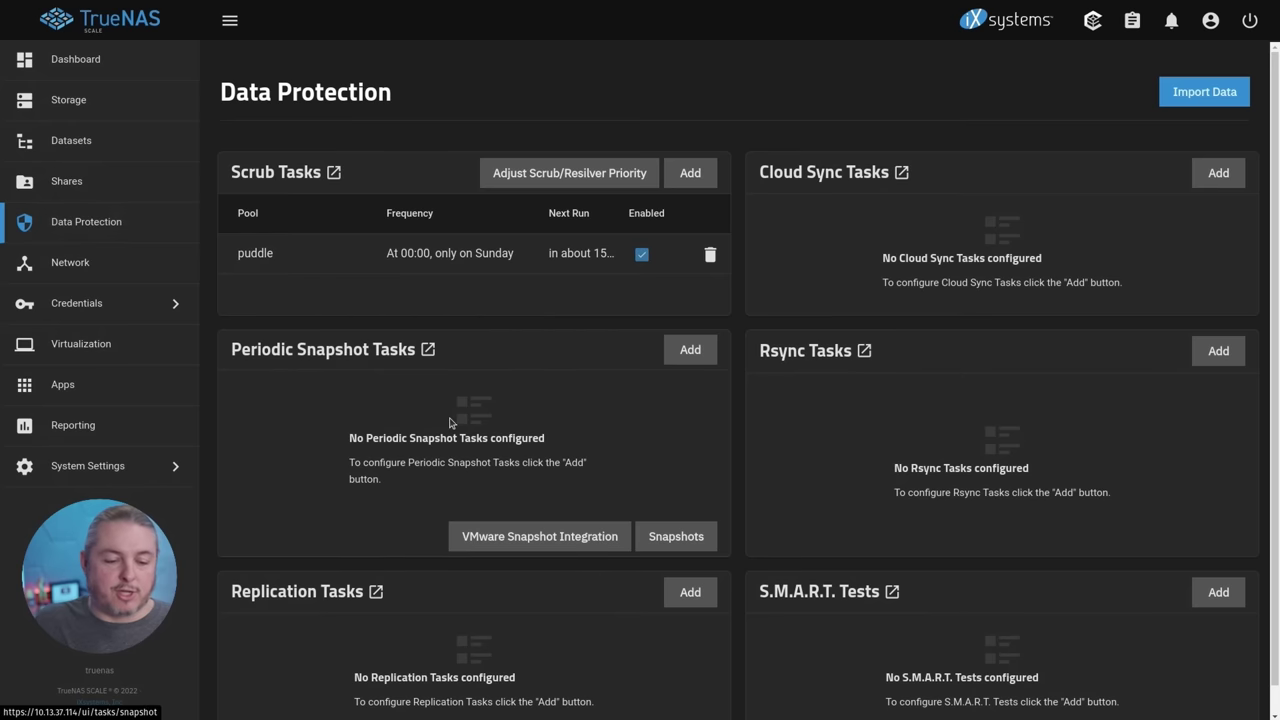
pyautogui.scroll(-1, 450, 424)
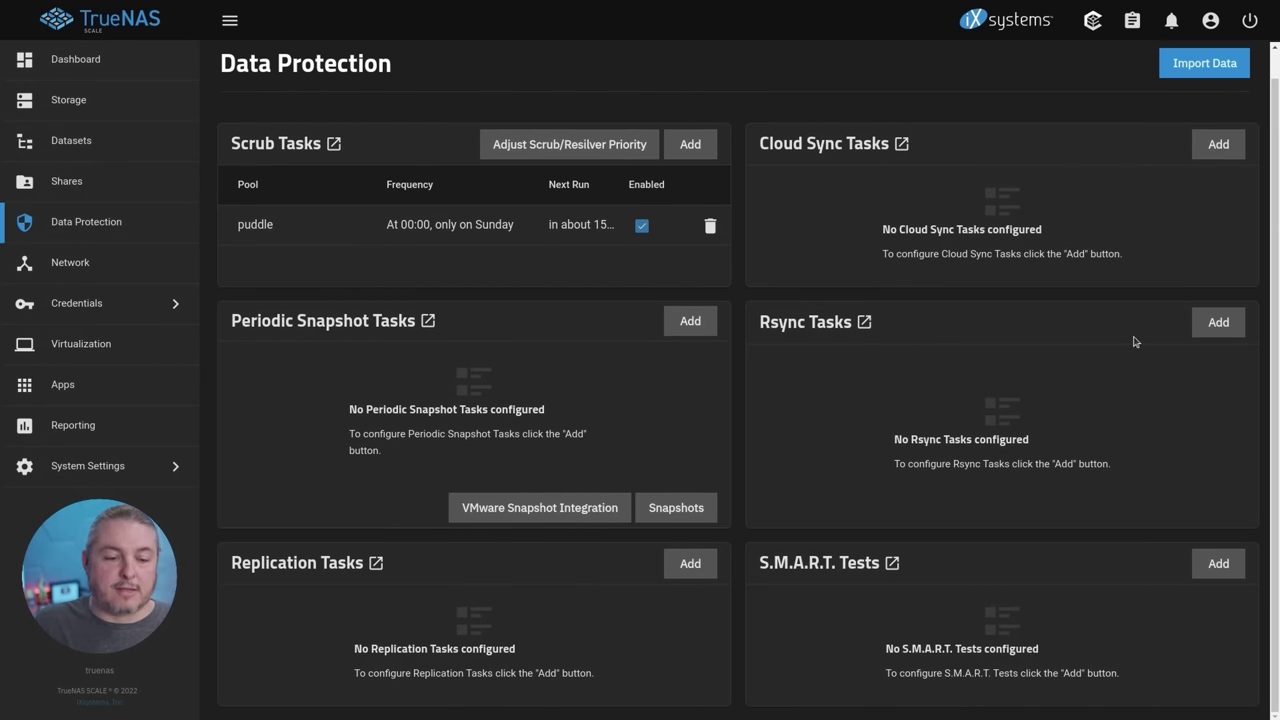
pyautogui.click(688, 563)
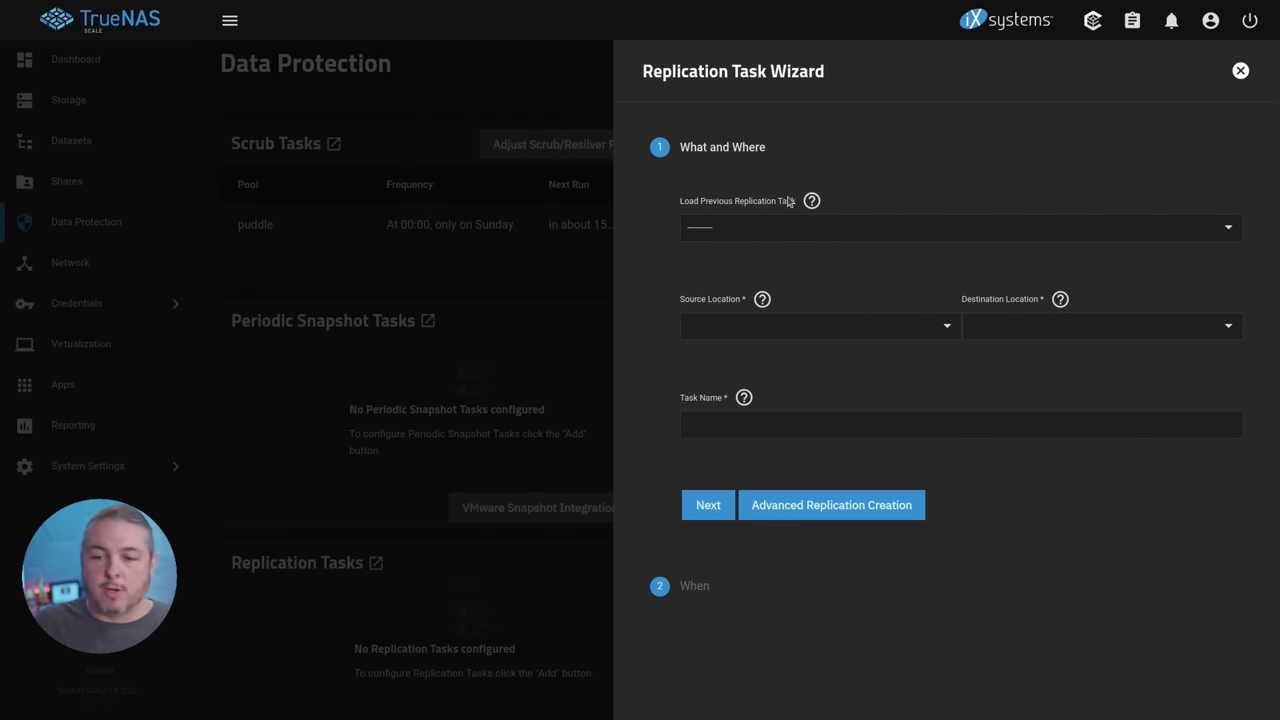
pyautogui.click(1239, 72)
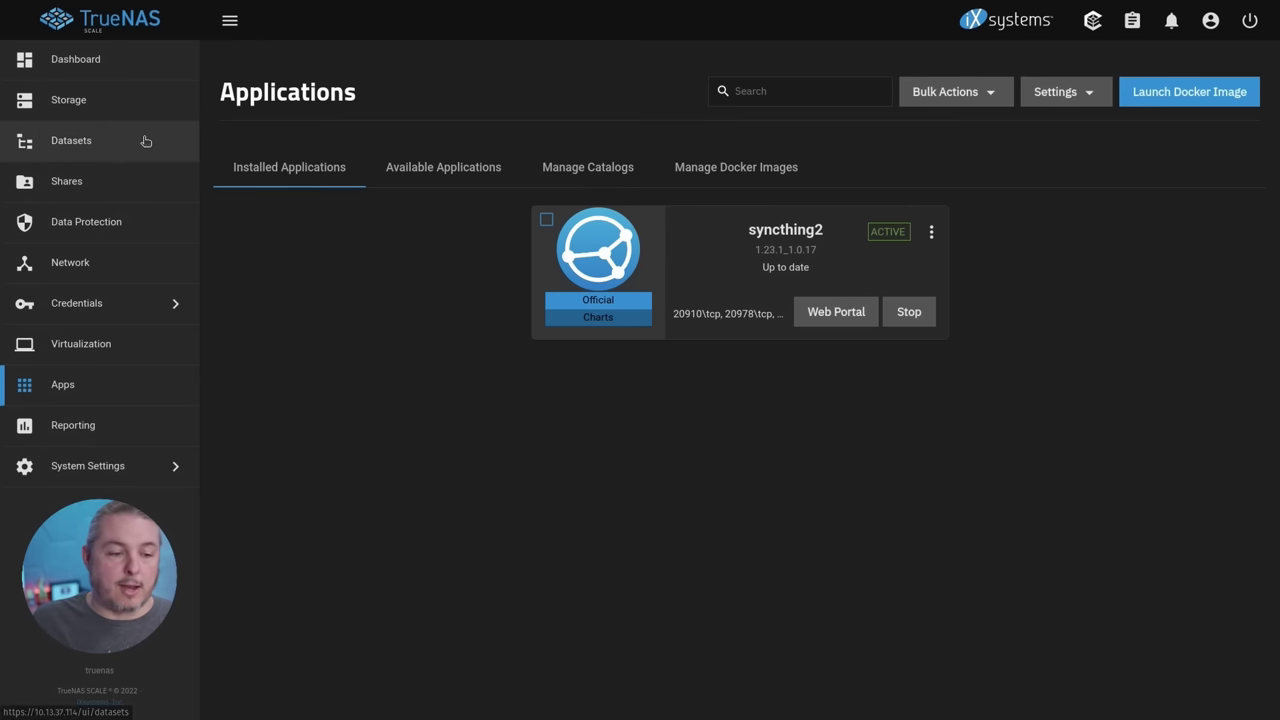
# Search the local users for the personal user account and view its details.
pyautogui.click(138, 293)
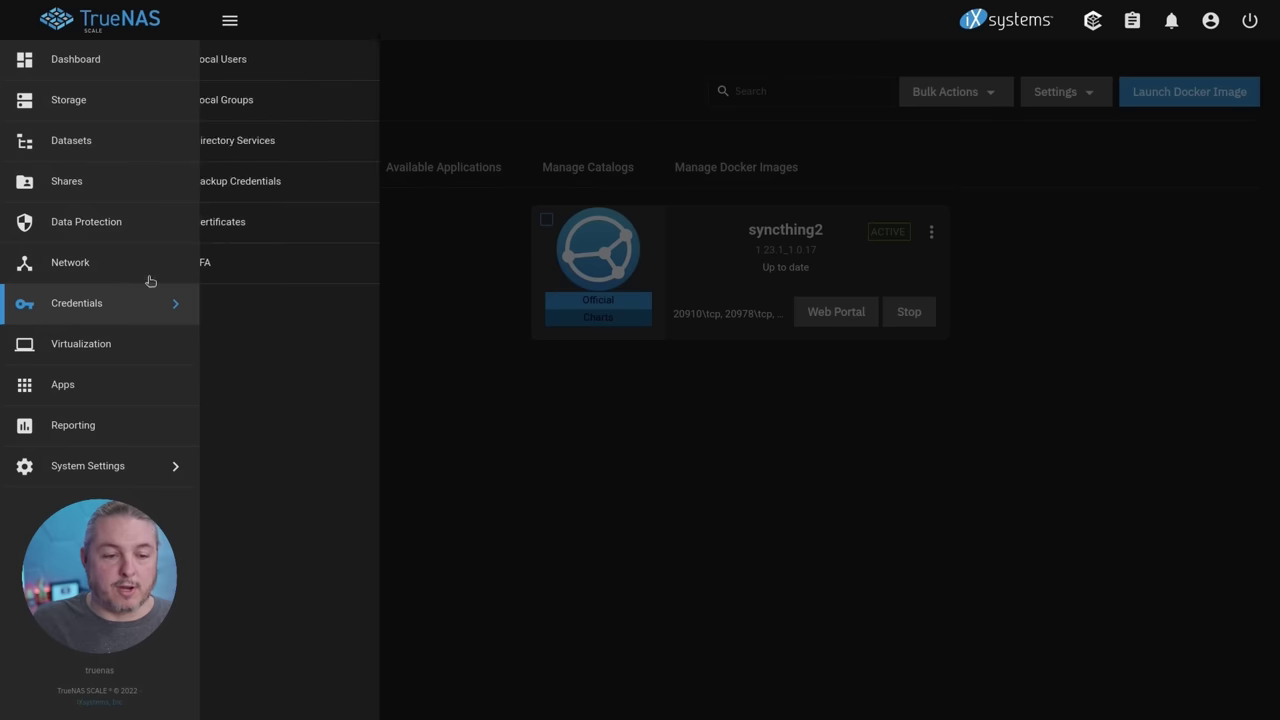
pyautogui.click(298, 71)
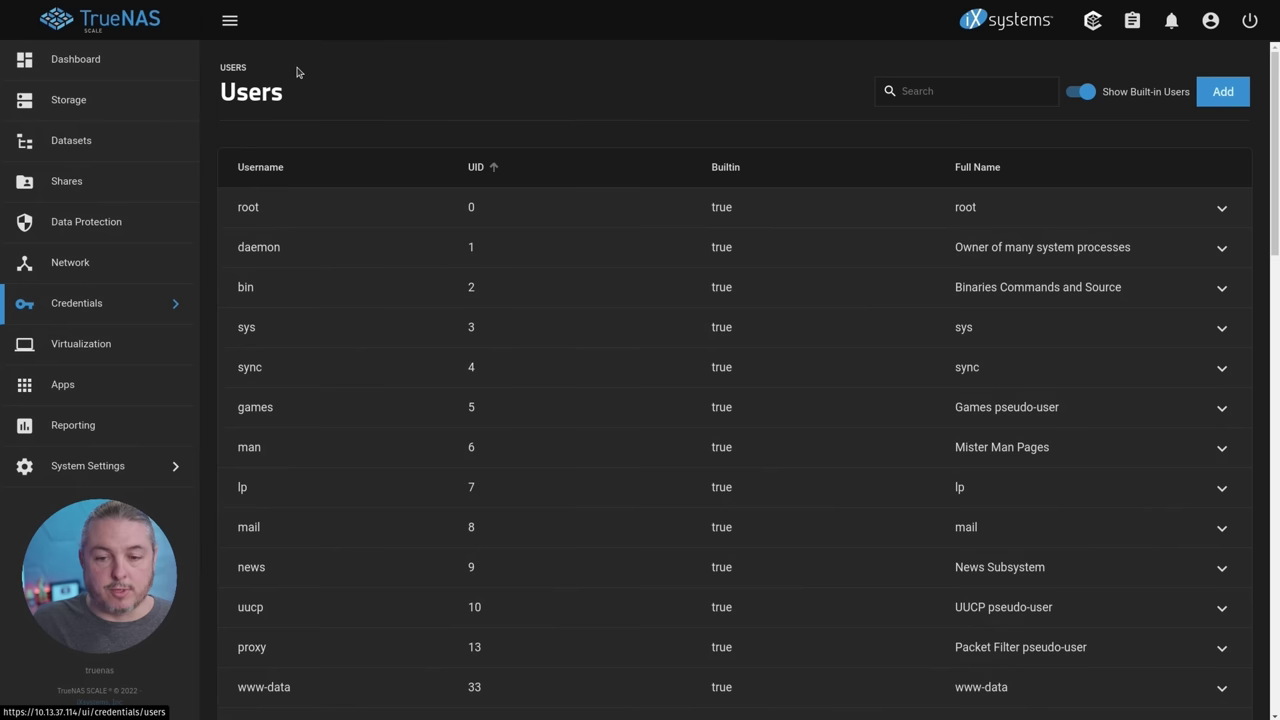
pyautogui.click(986, 88)
pyautogui.write('tom')
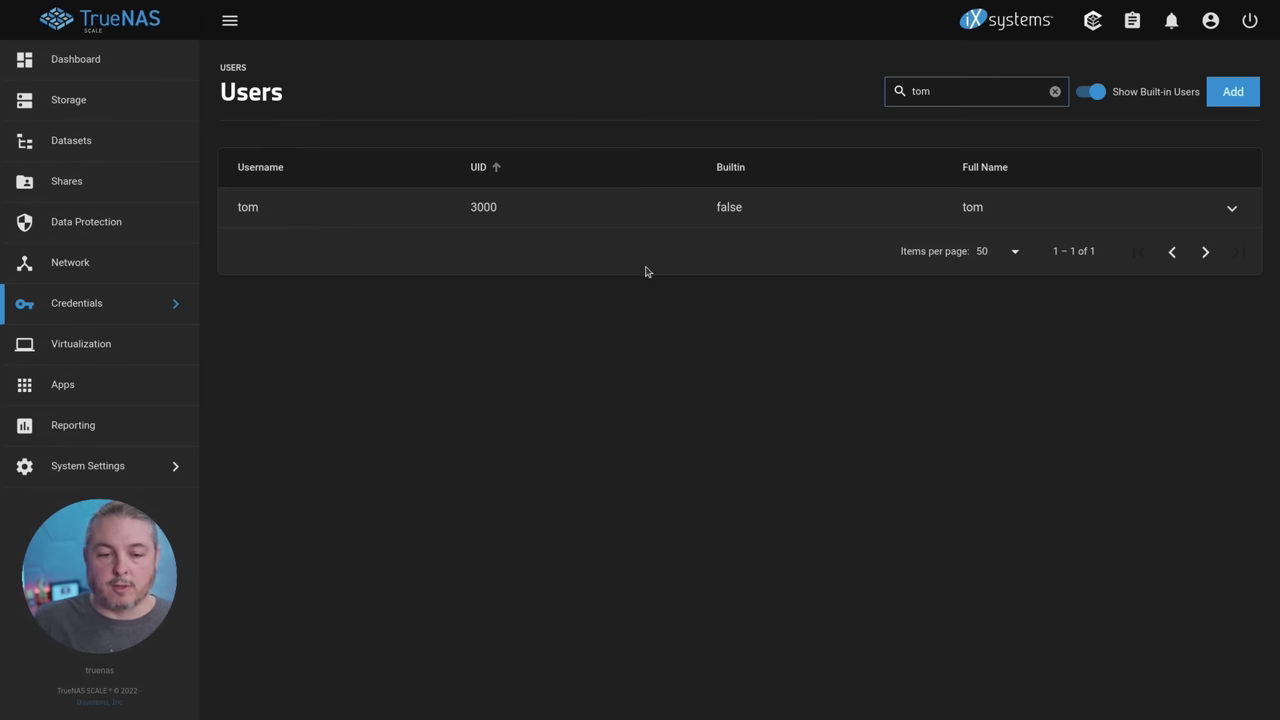
pyautogui.click(537, 214)
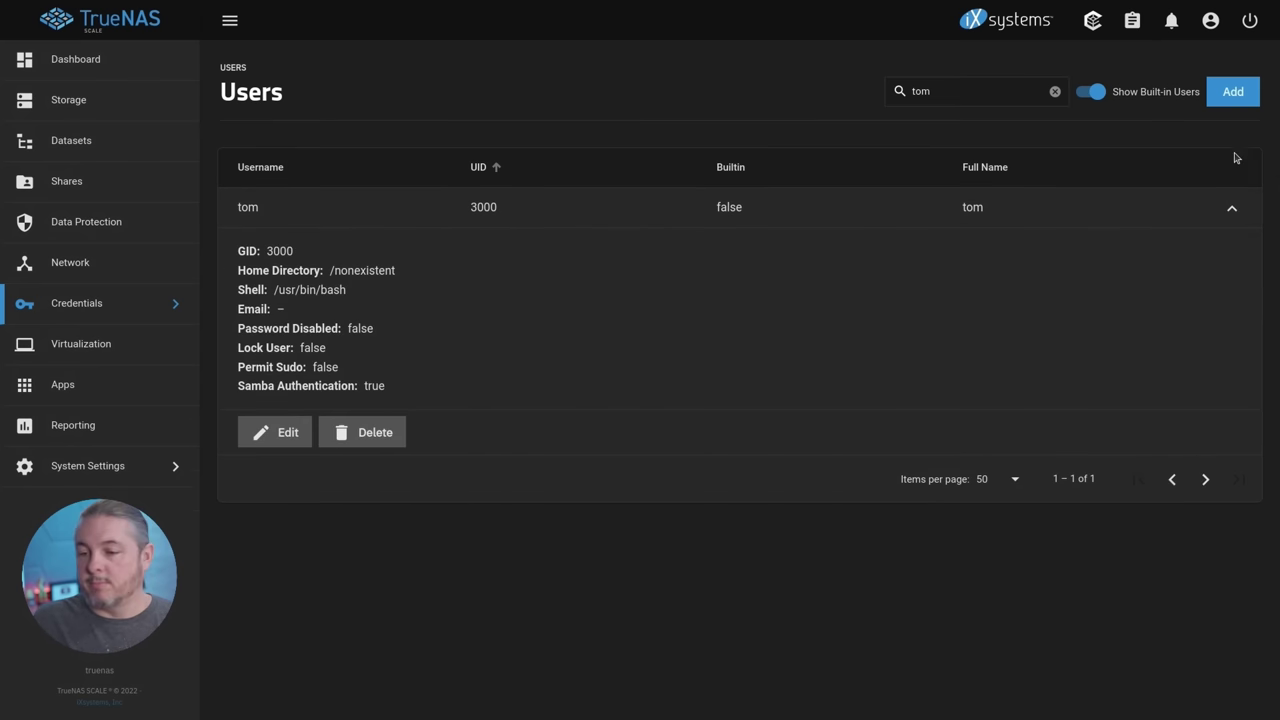
# Examine the fields for adding a local user and leave the form without creating an account.
pyautogui.click(1231, 96)
pyautogui.scroll(-3, 814, 360)
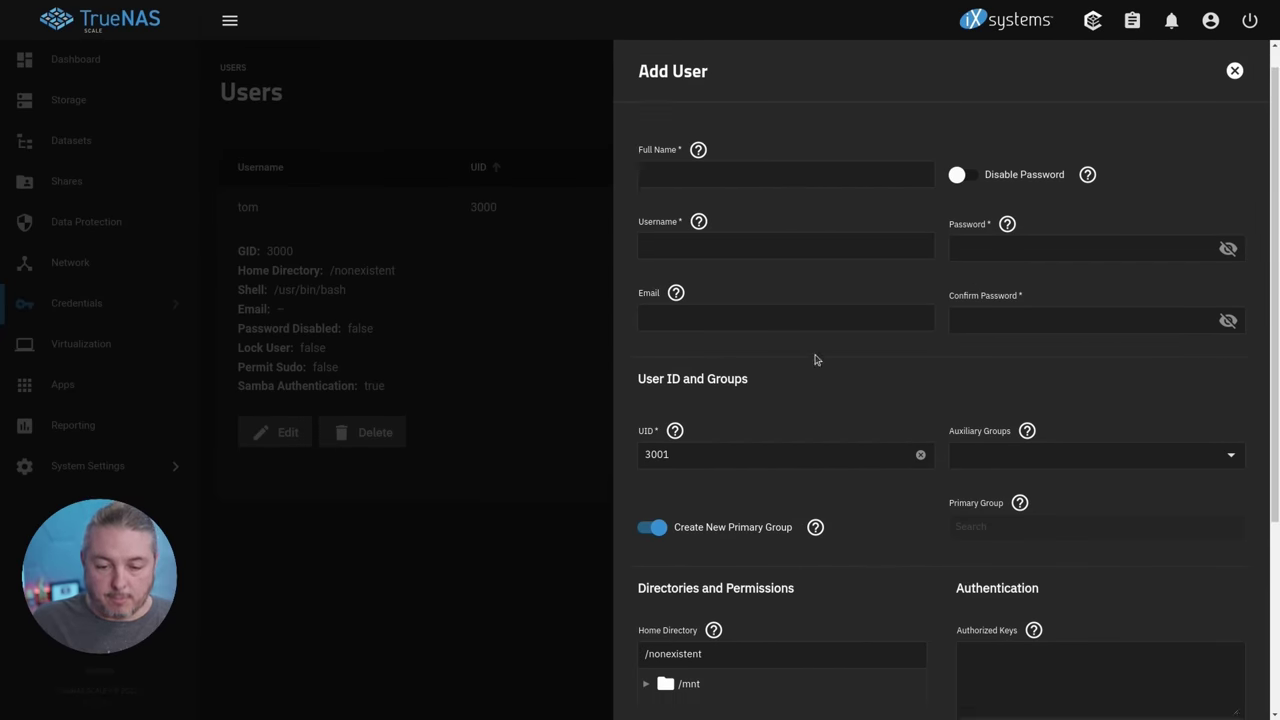
pyautogui.scroll(3, 814, 360)
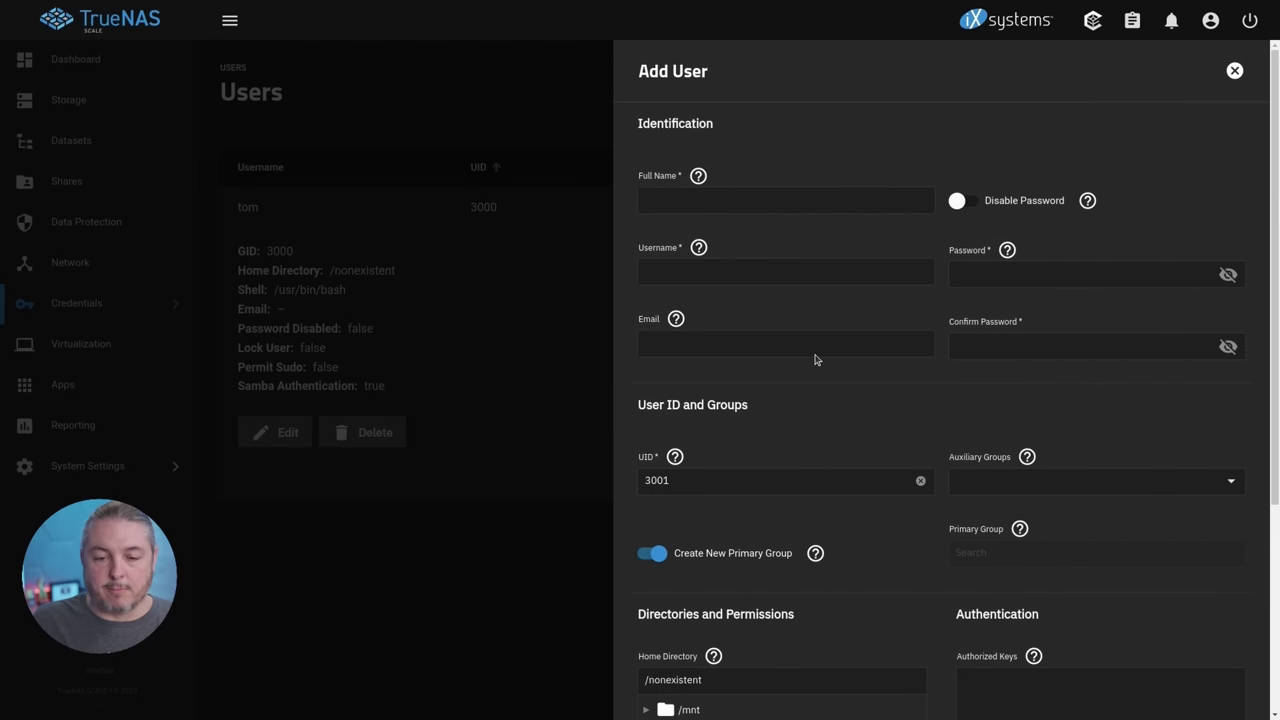
pyautogui.click(700, 268)
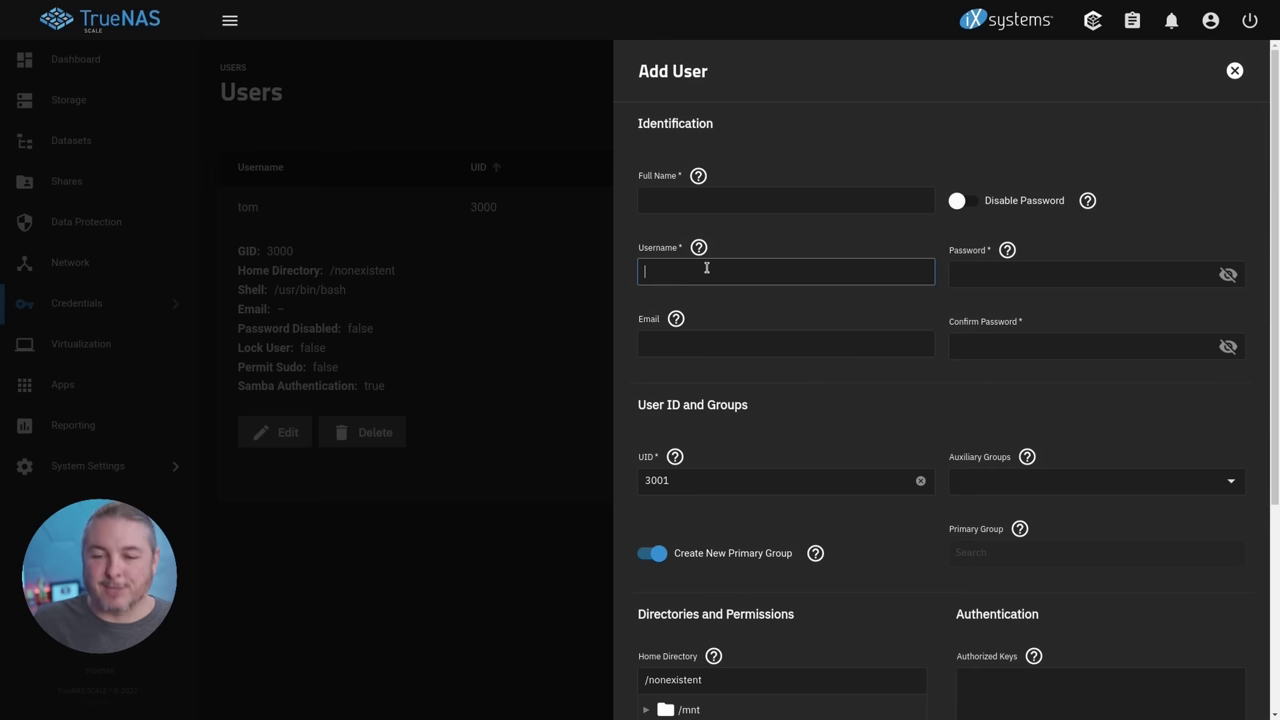
pyautogui.click(1235, 71)
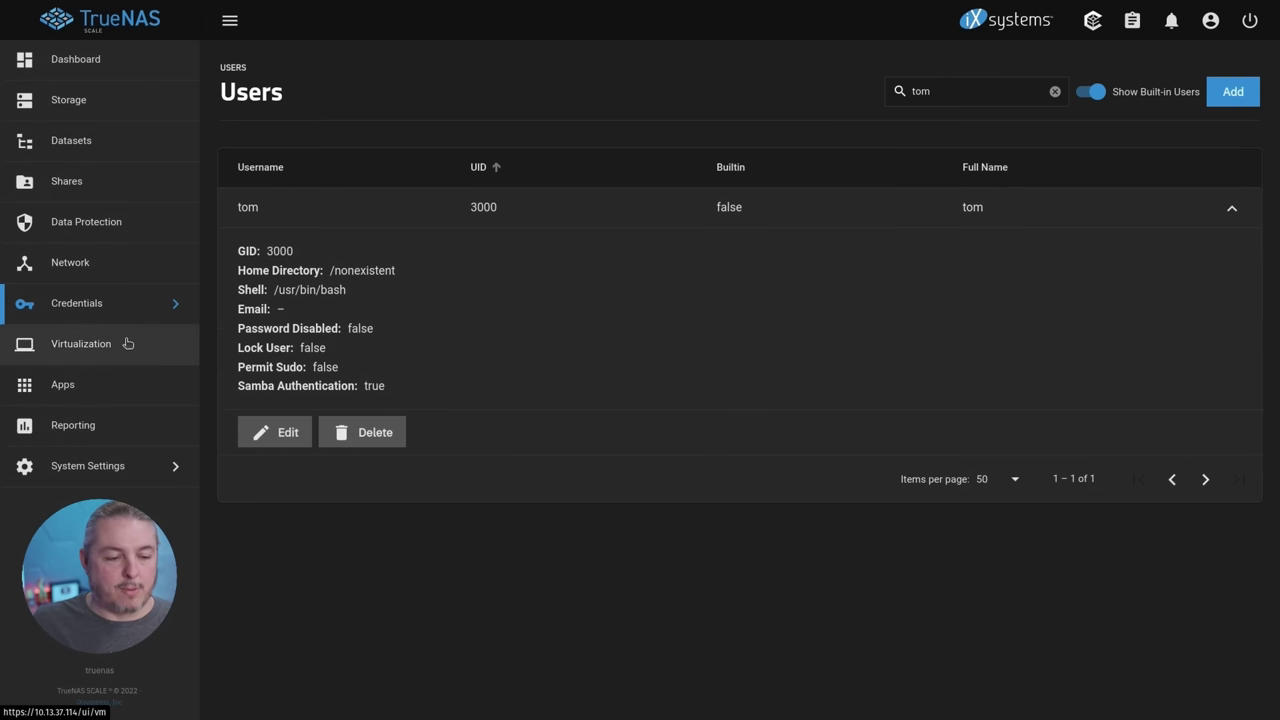
# Start a new dataset directly under puddle and name it Shared_Data.
pyautogui.click(137, 152)
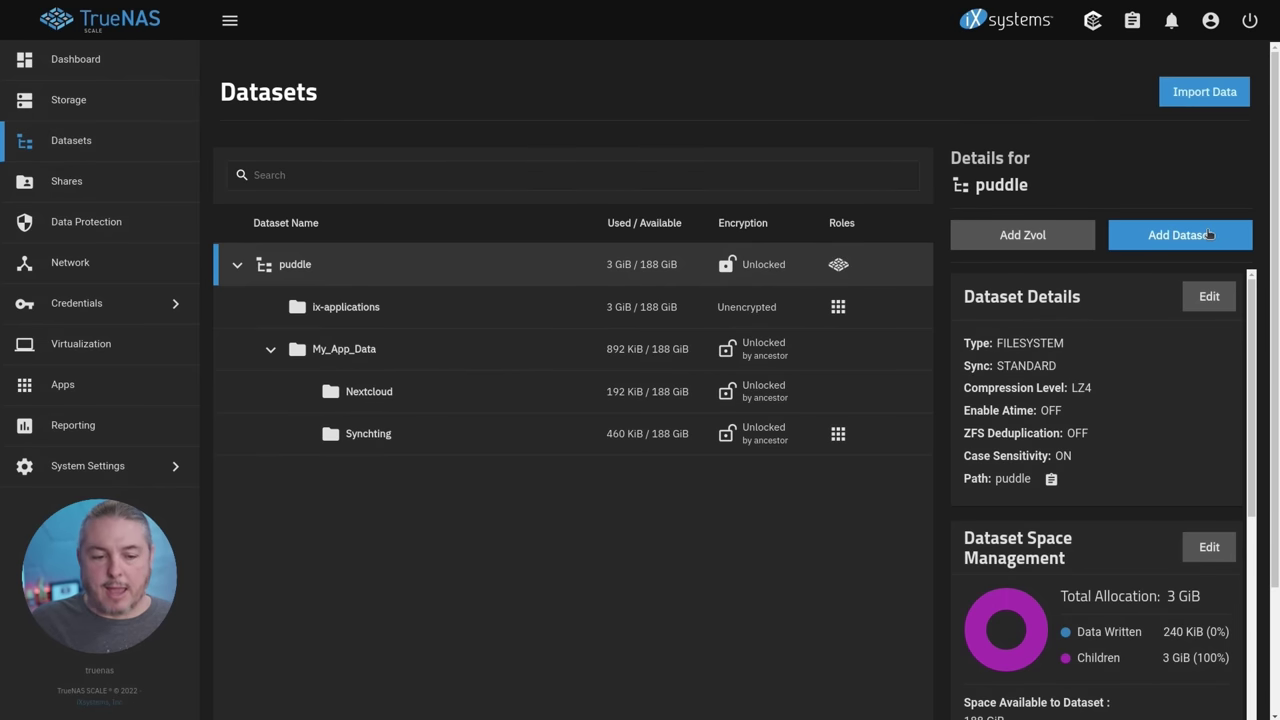
pyautogui.click(375, 362)
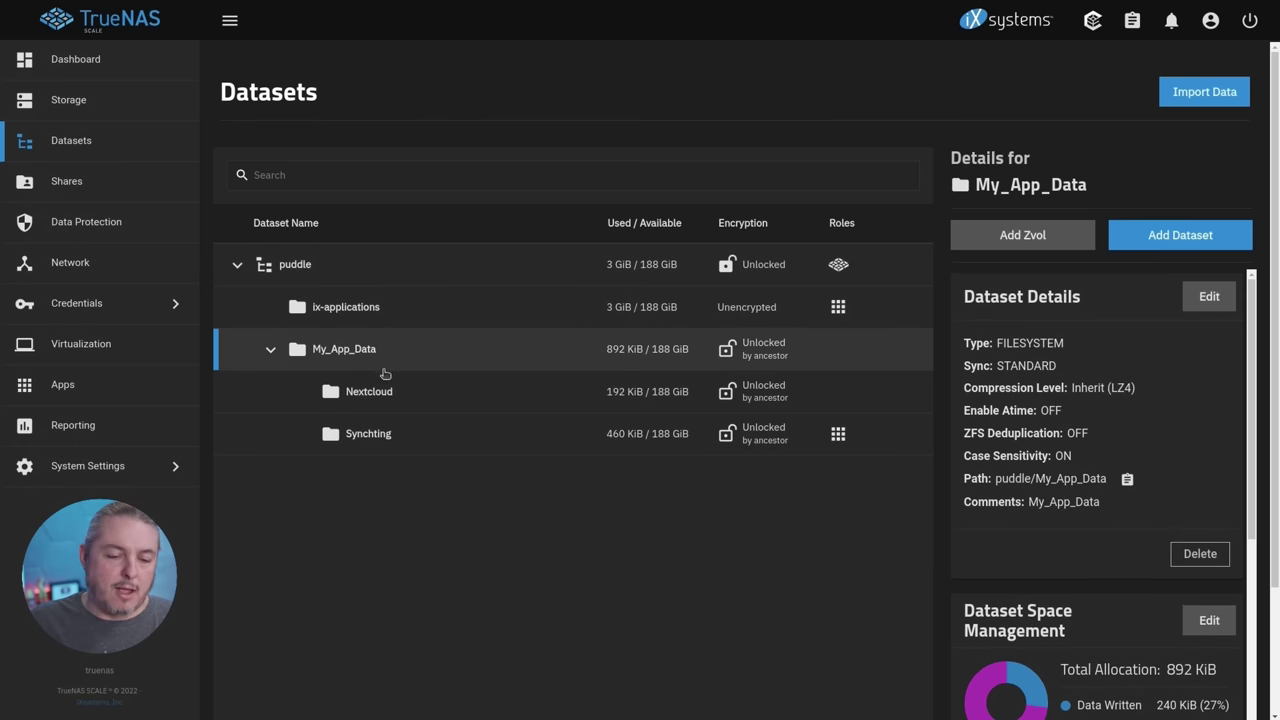
pyautogui.click(373, 280)
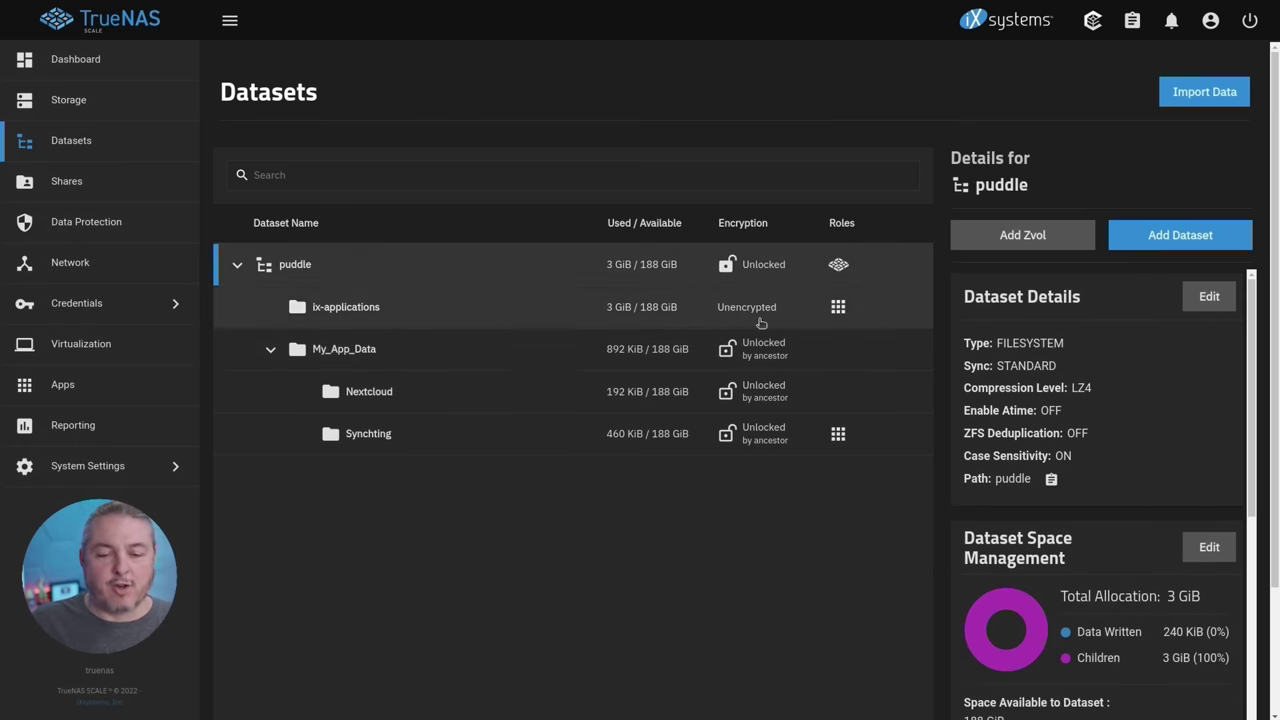
pyautogui.click(1180, 236)
pyautogui.click(752, 332)
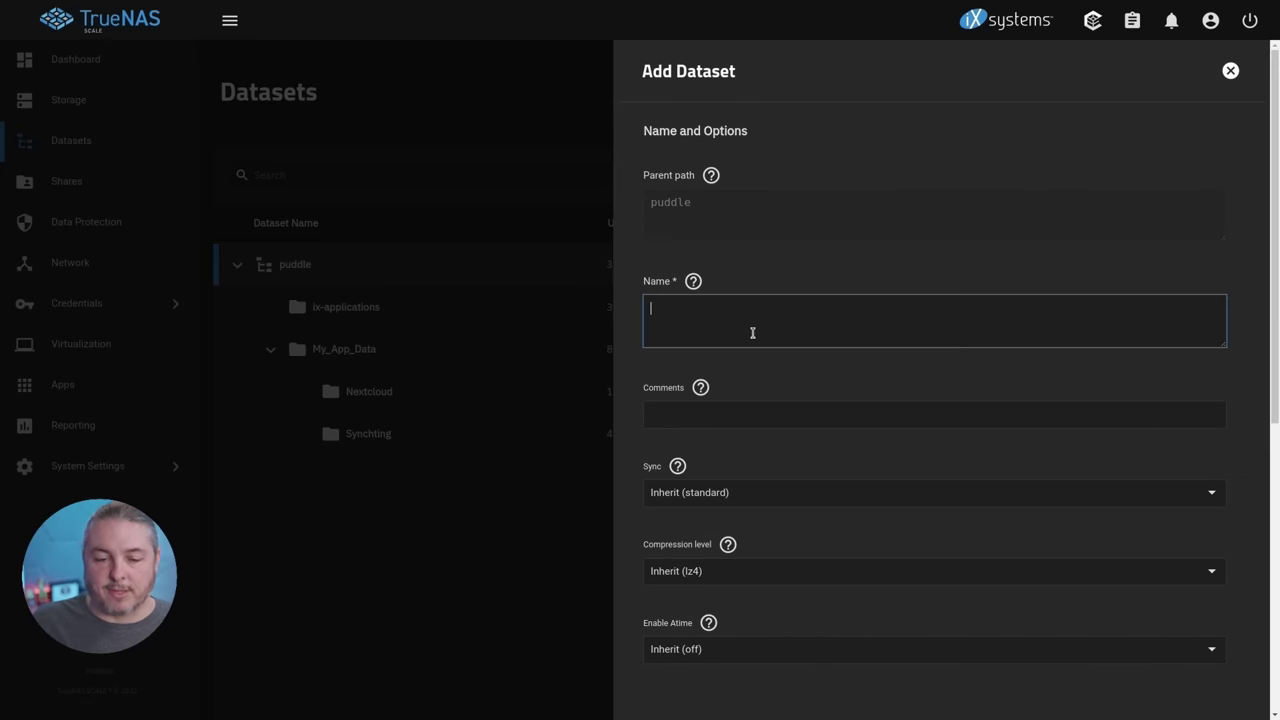
pyautogui.write('SHar')
pyautogui.press('BackSpace')
pyautogui.press('BackSpace')
pyautogui.press('BackSpace')
pyautogui.press('BackSpace')
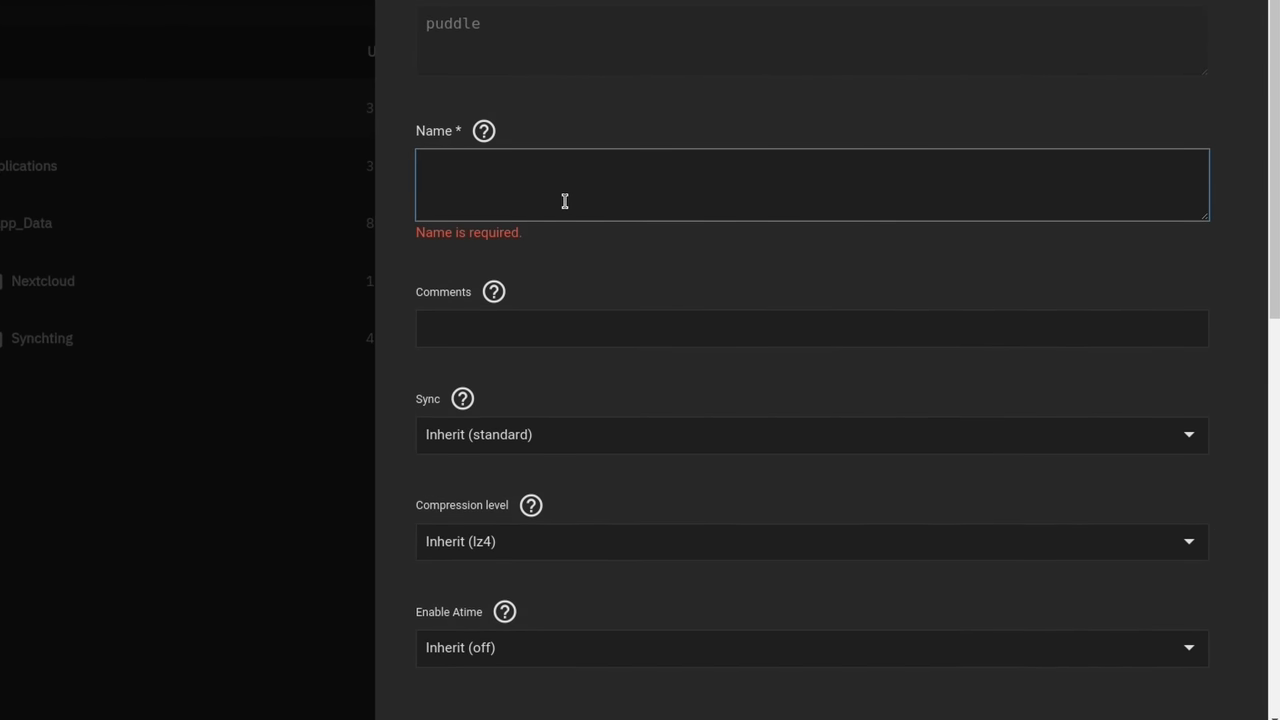
pyautogui.write('Shared_Data')
# Copy the new dataset's name, Shared_Data, into its comments.
pyautogui.moveTo(530, 168); pyautogui.dragTo(387, 168)
pyautogui.hotkey('ctrl', 'c')
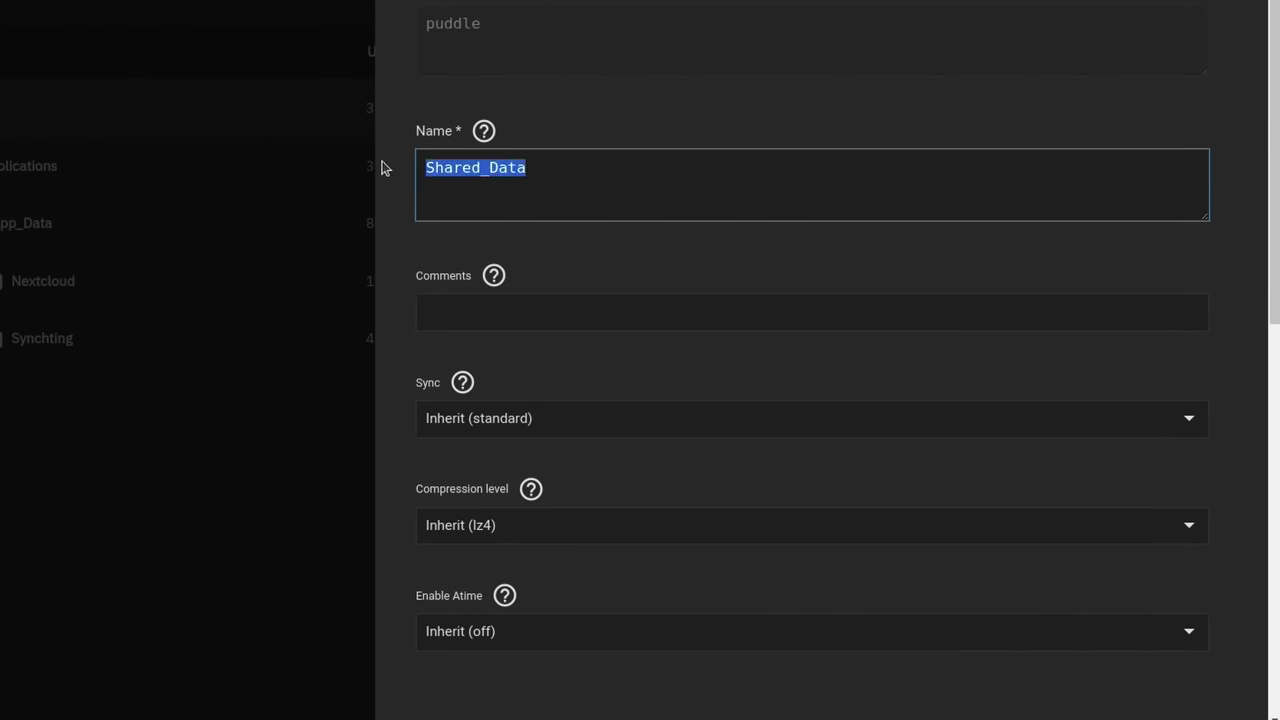
pyautogui.click(502, 313)
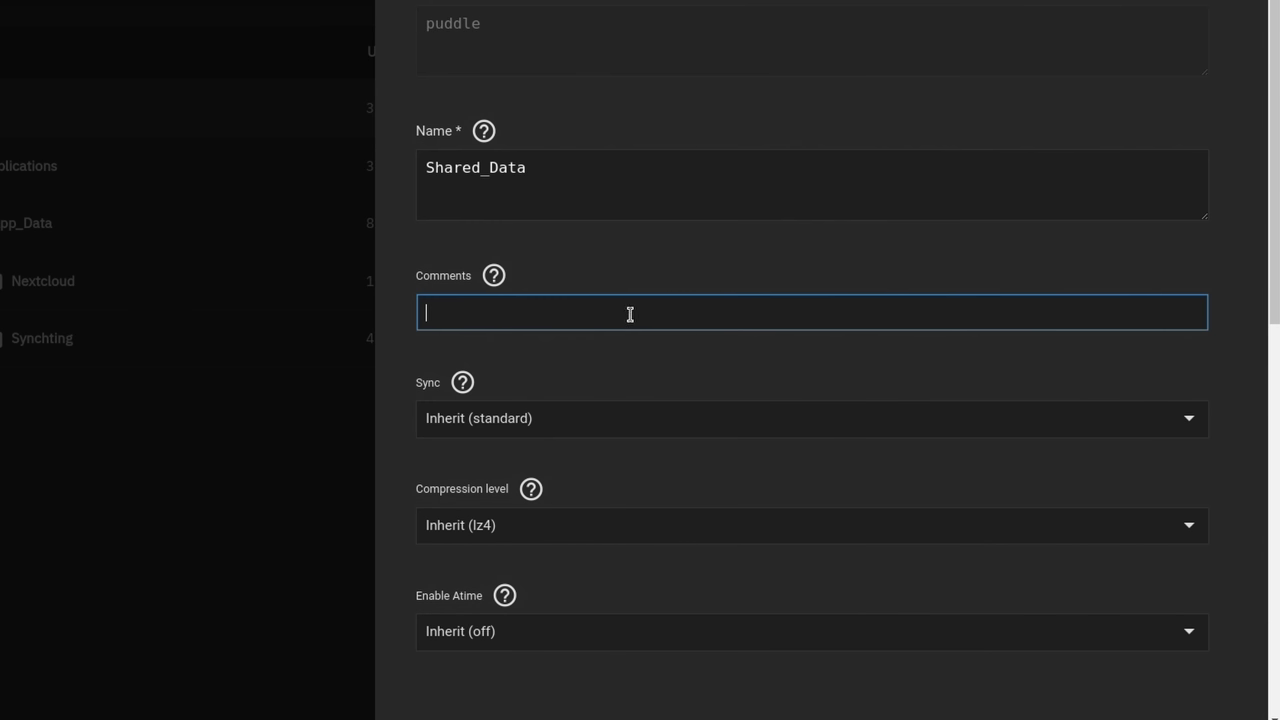
pyautogui.hotkey('ctrl', 'v')
# Set the dataset's share type to SMB and save the dataset.
pyautogui.scroll(-5, 638, 300)
pyautogui.scroll(-2, 640, 305)
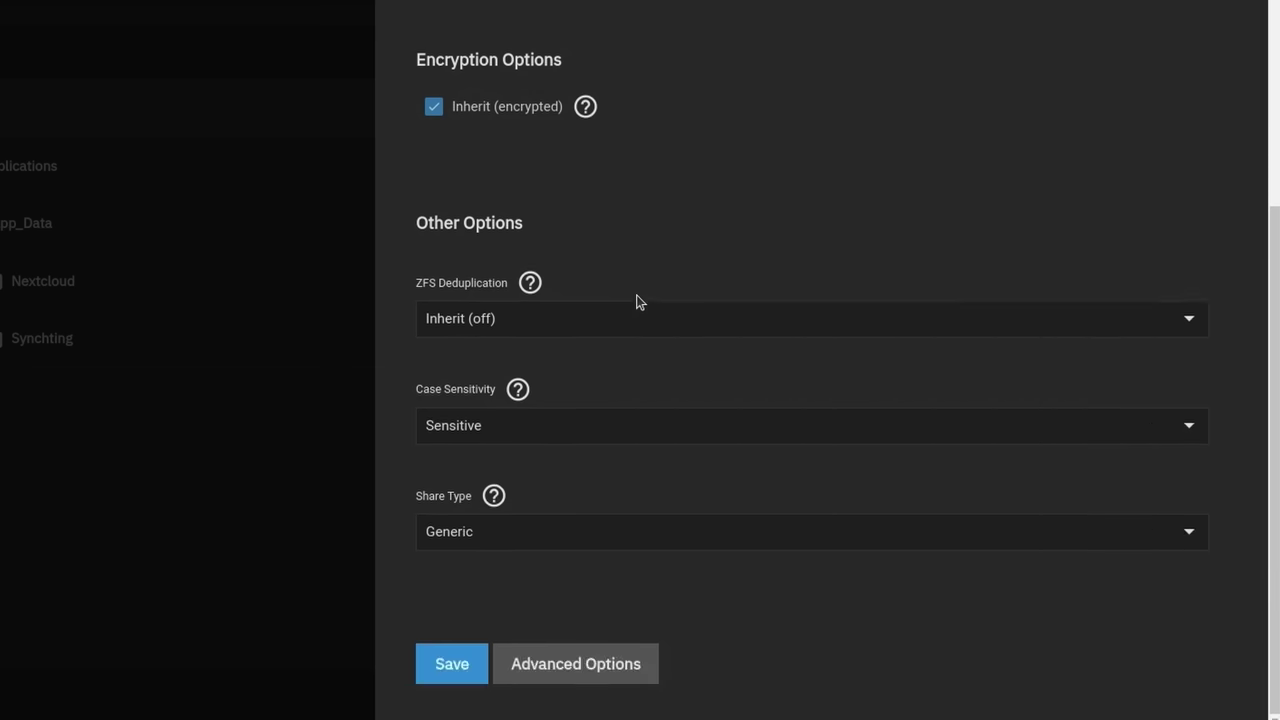
pyautogui.click(486, 528)
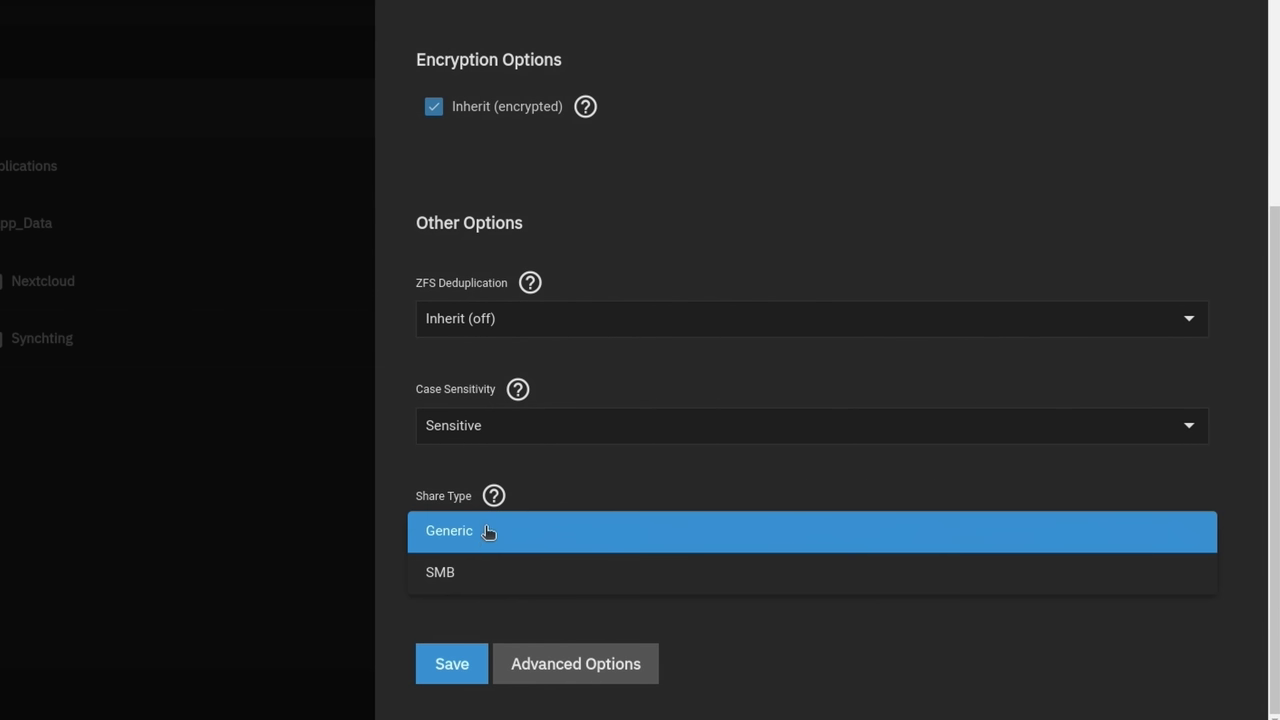
pyautogui.click(440, 573)
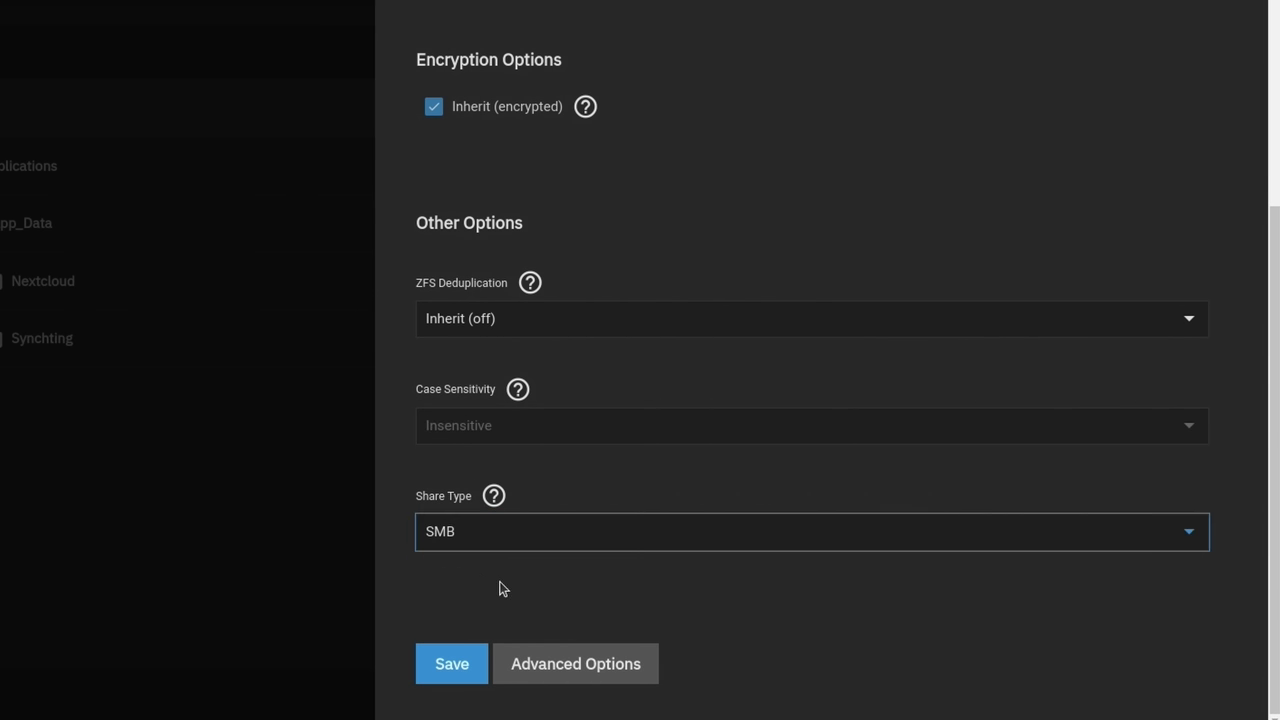
pyautogui.click(450, 662)
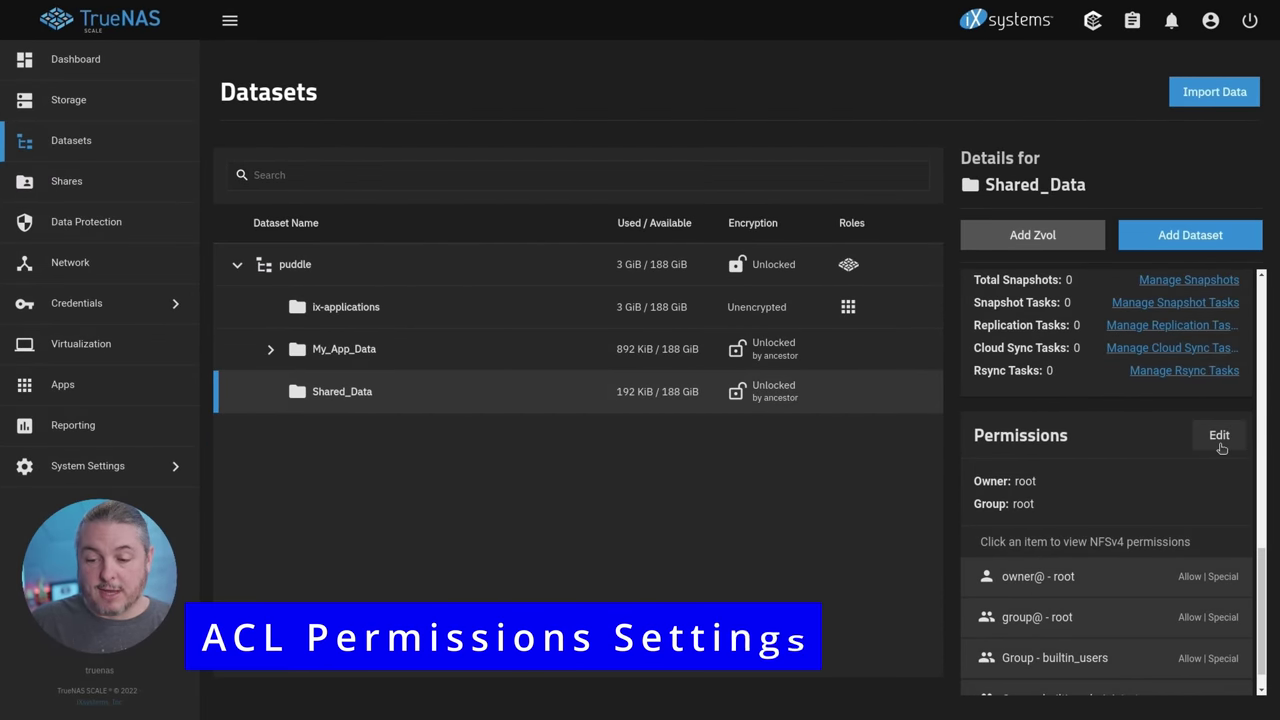
# Edit the Shared_Data dataset's permissions, setting both owner and owner group to the presenter's own account and enabling Apply Owner and Apply Group.
pyautogui.click(1219, 441)
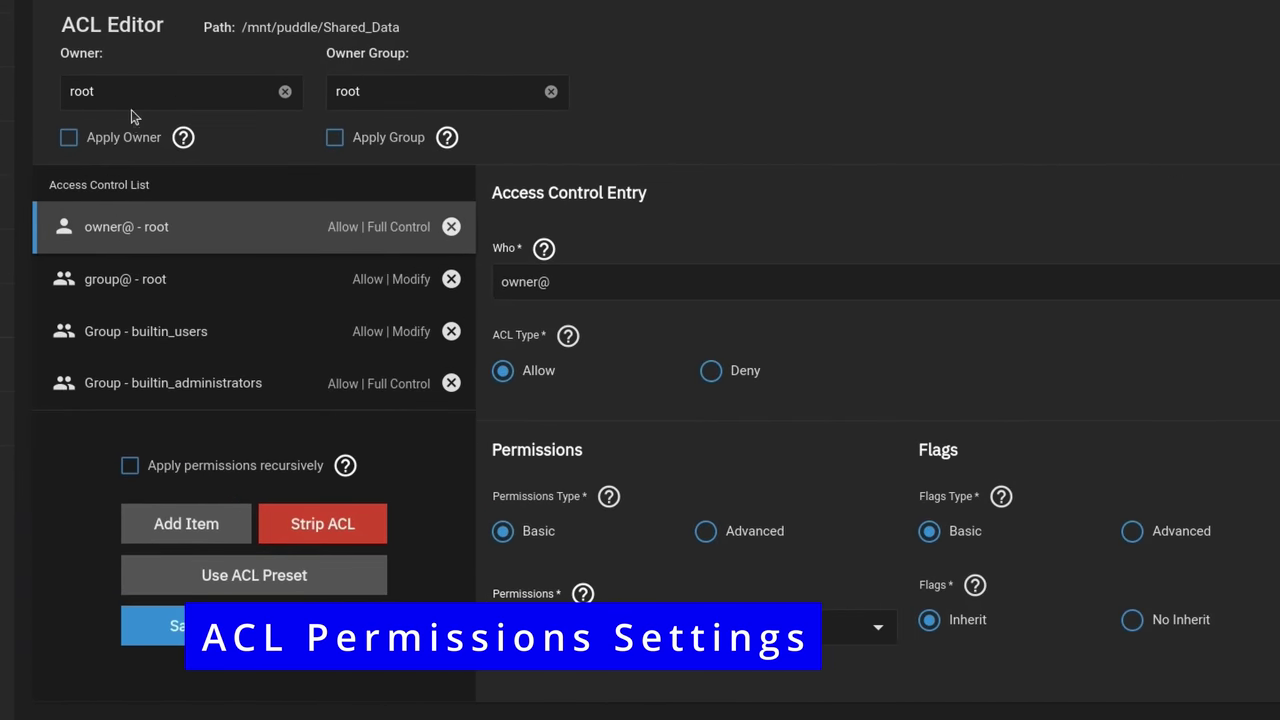
pyautogui.click(131, 97)
pyautogui.write('tom')
pyautogui.press('Tab')
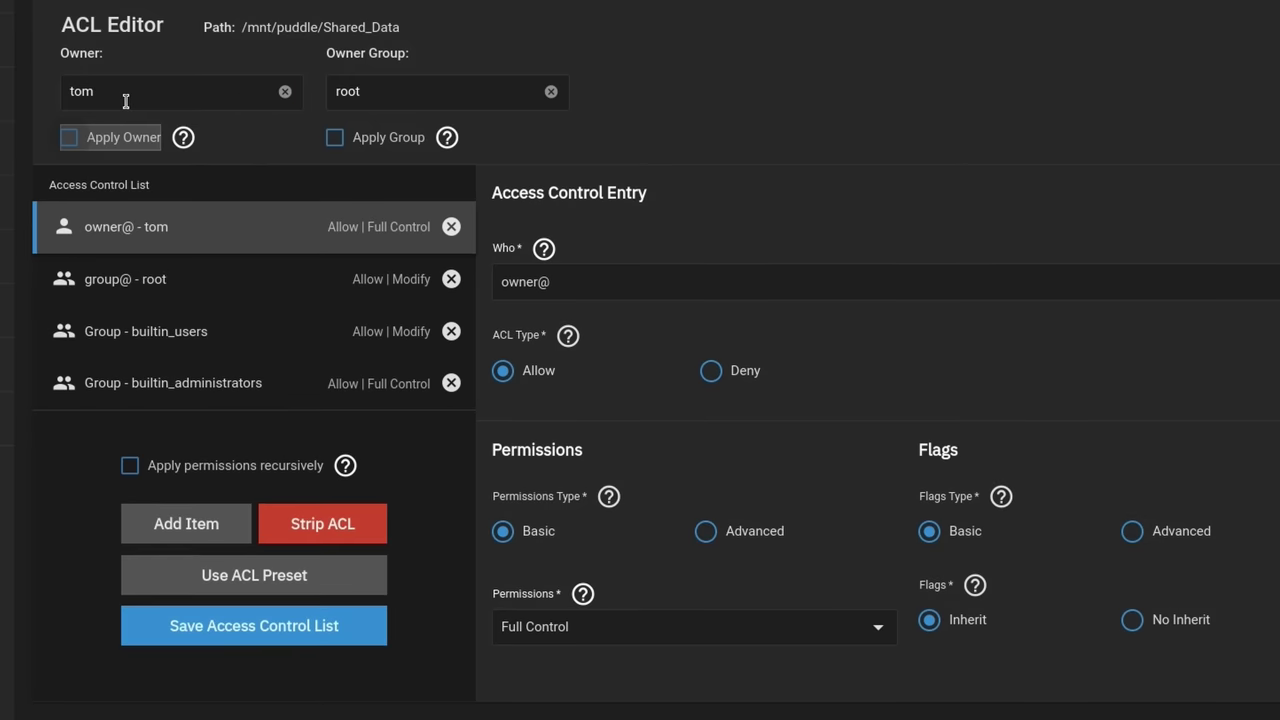
pyautogui.press('Tab')
pyautogui.write('tom')
pyautogui.press('Tab')
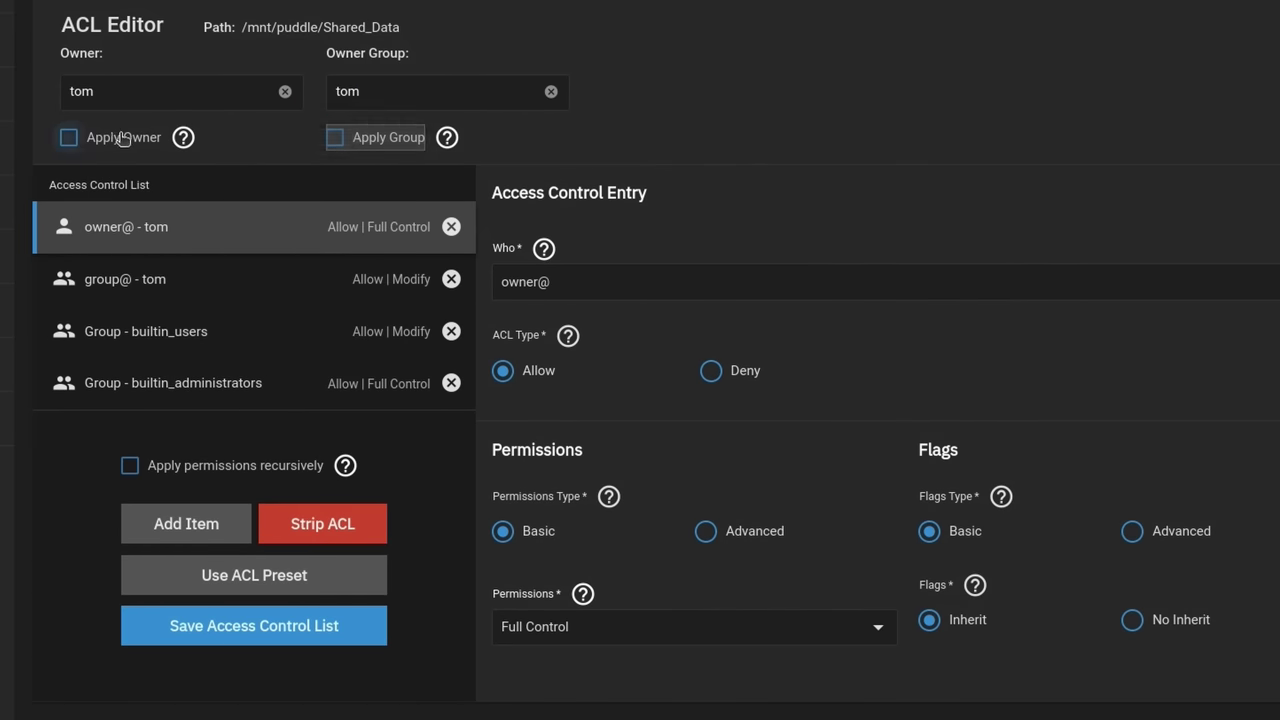
pyautogui.click(123, 139)
pyautogui.click(340, 140)
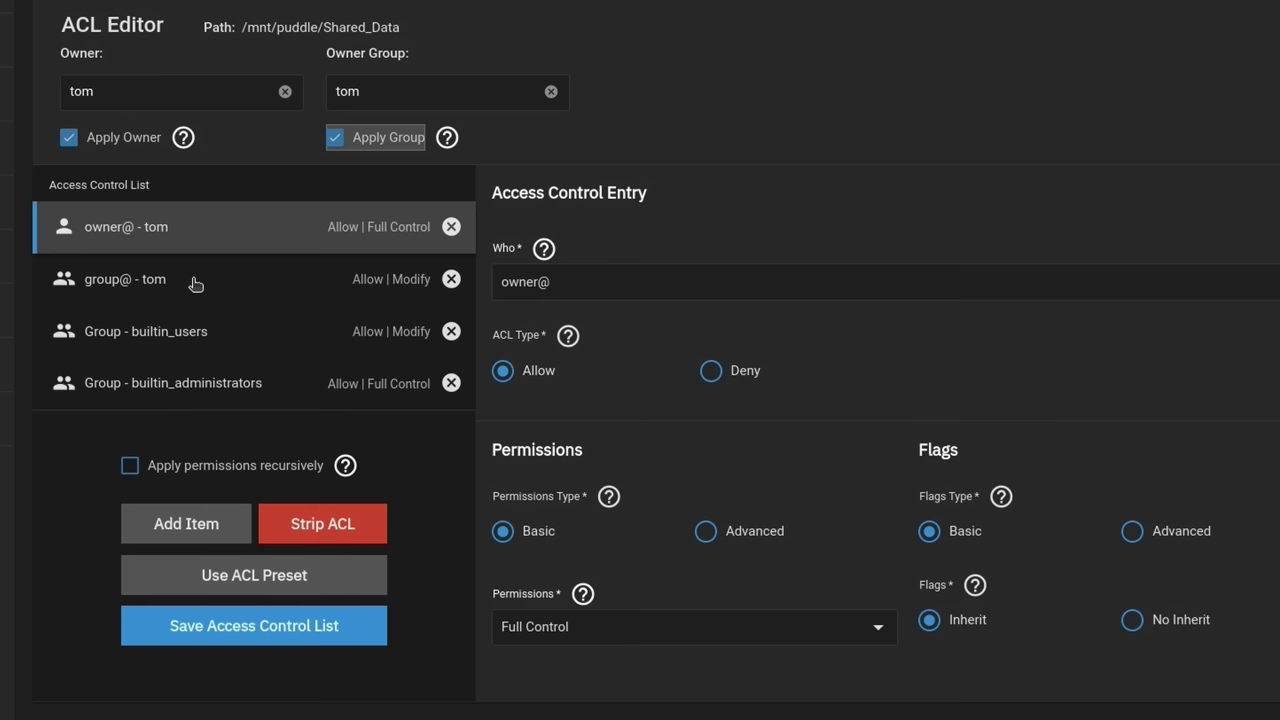
# Add an access control entry allowing the user apps Full Control of Shared_Data.
pyautogui.click(233, 396)
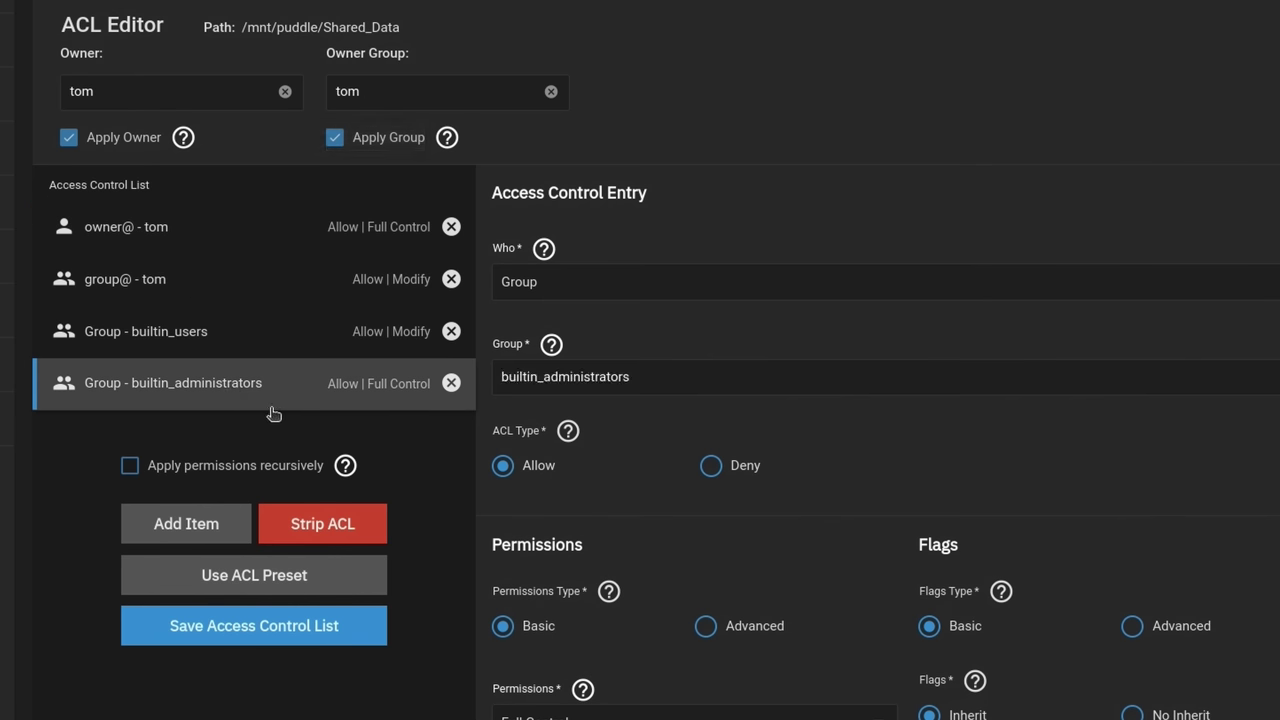
pyautogui.click(204, 527)
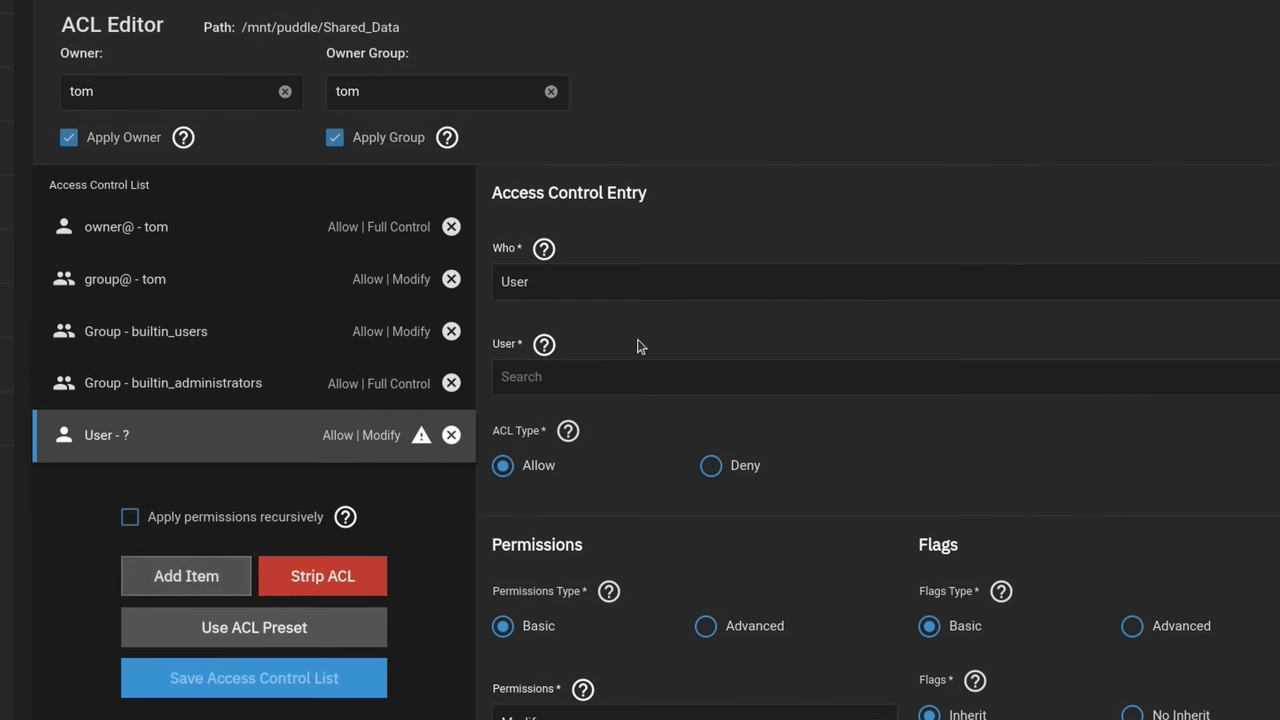
pyautogui.click(574, 376)
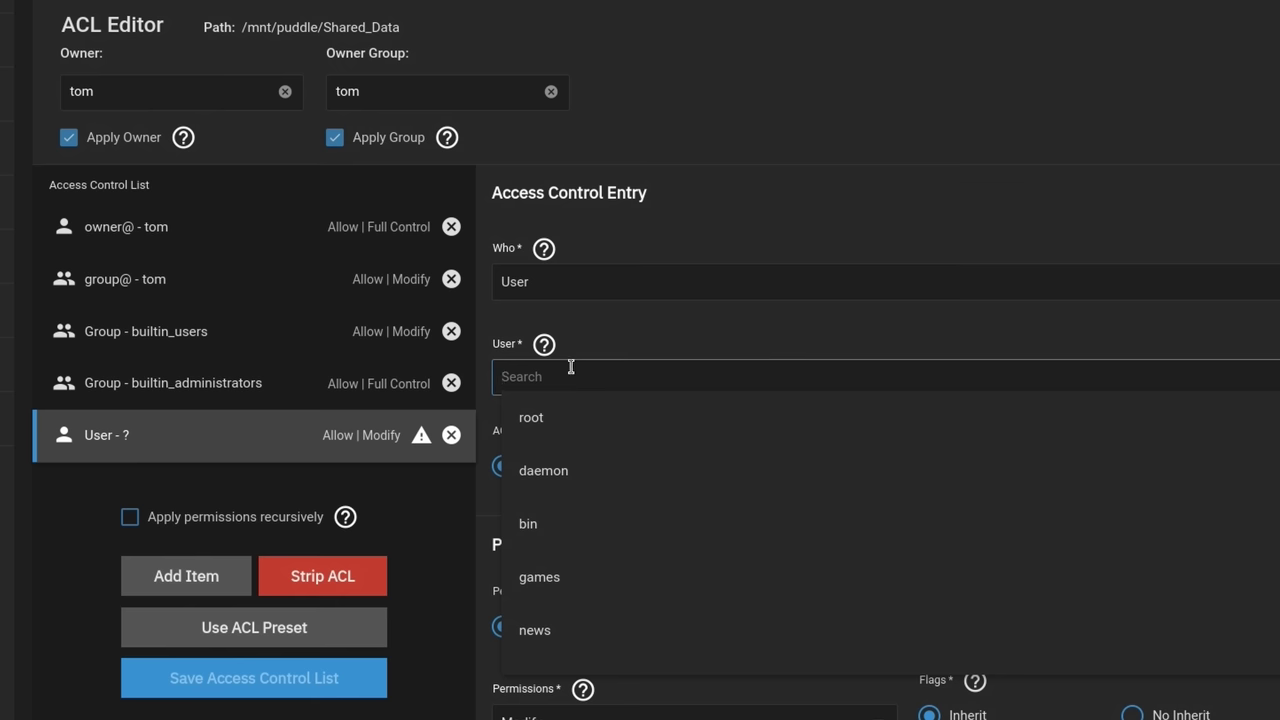
pyautogui.write('app')
pyautogui.click(599, 417)
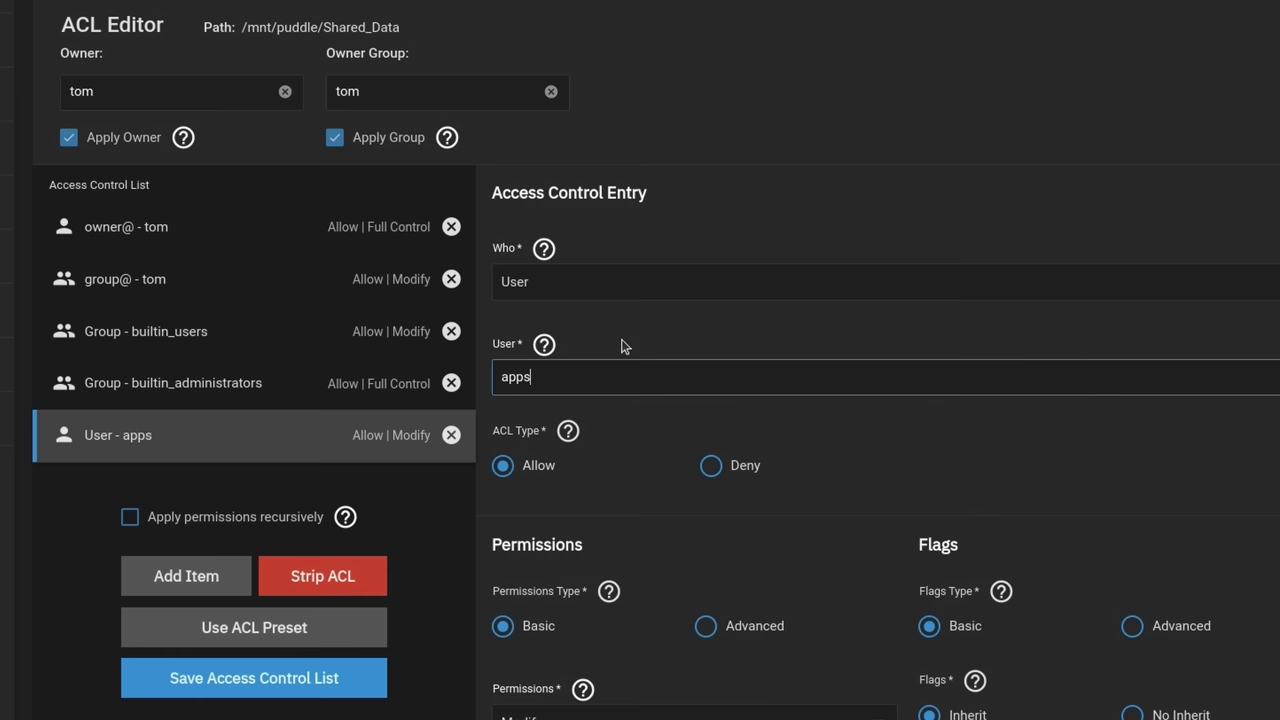
pyautogui.scroll(-1, 651, 434)
pyautogui.click(596, 700)
pyautogui.click(580, 678)
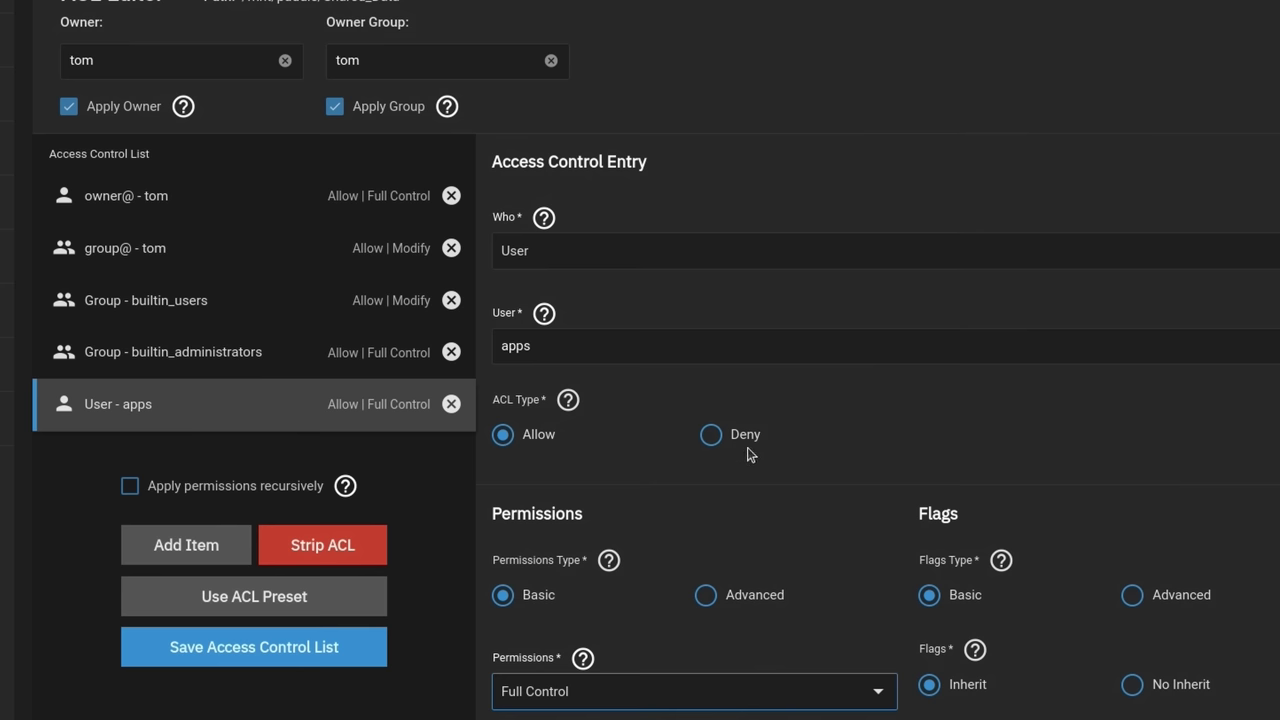
# Apply the permissions recursively and to child datasets, accepting the recursion warning, and save the access control list.
pyautogui.click(195, 490)
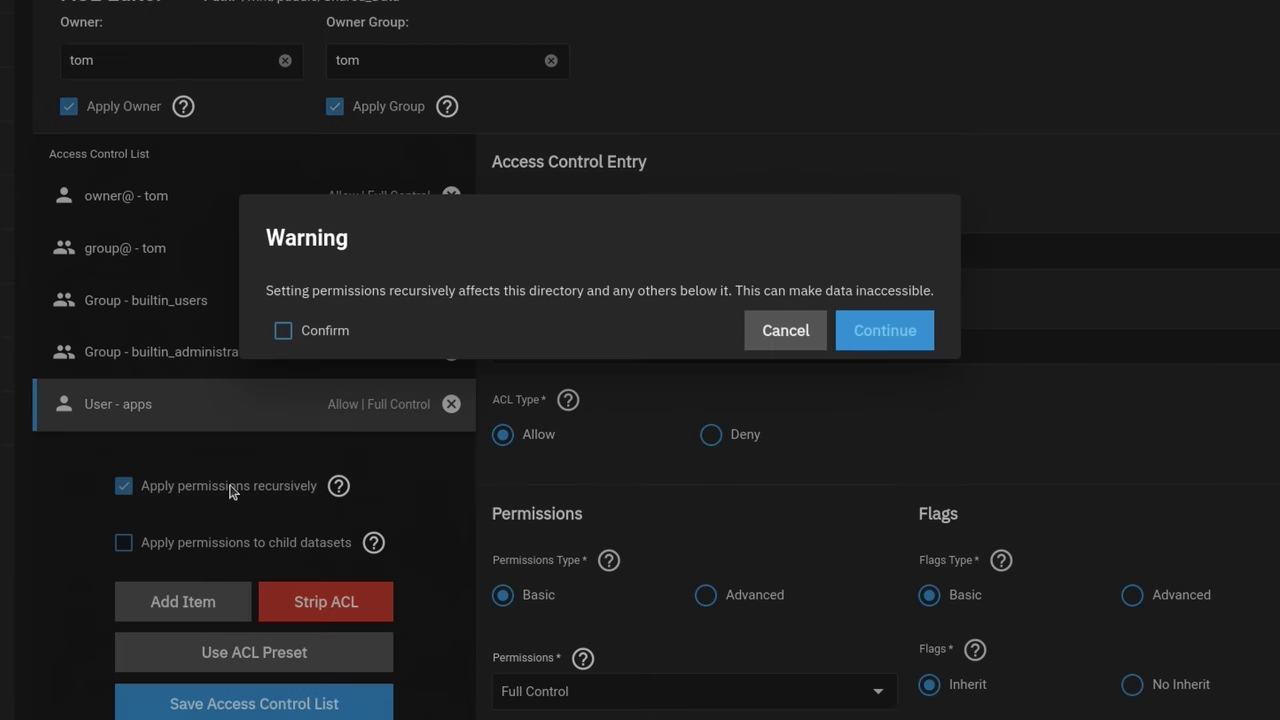
pyautogui.click(322, 331)
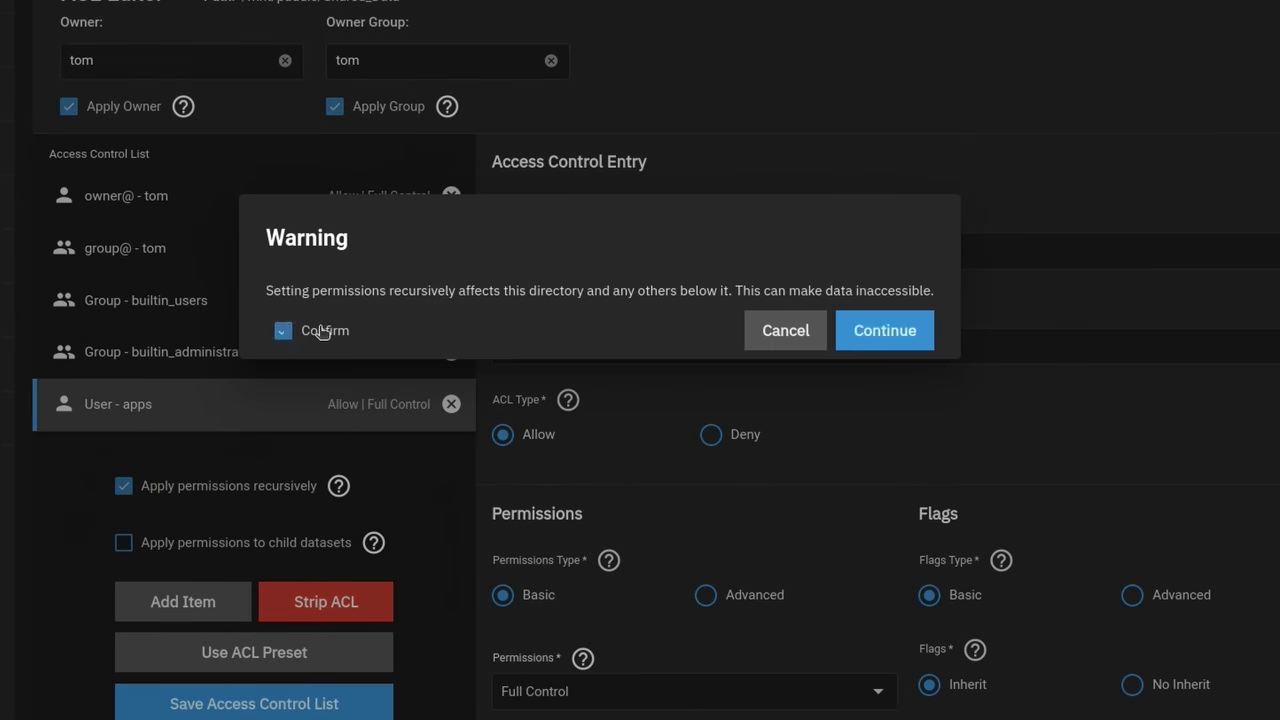
pyautogui.click(876, 340)
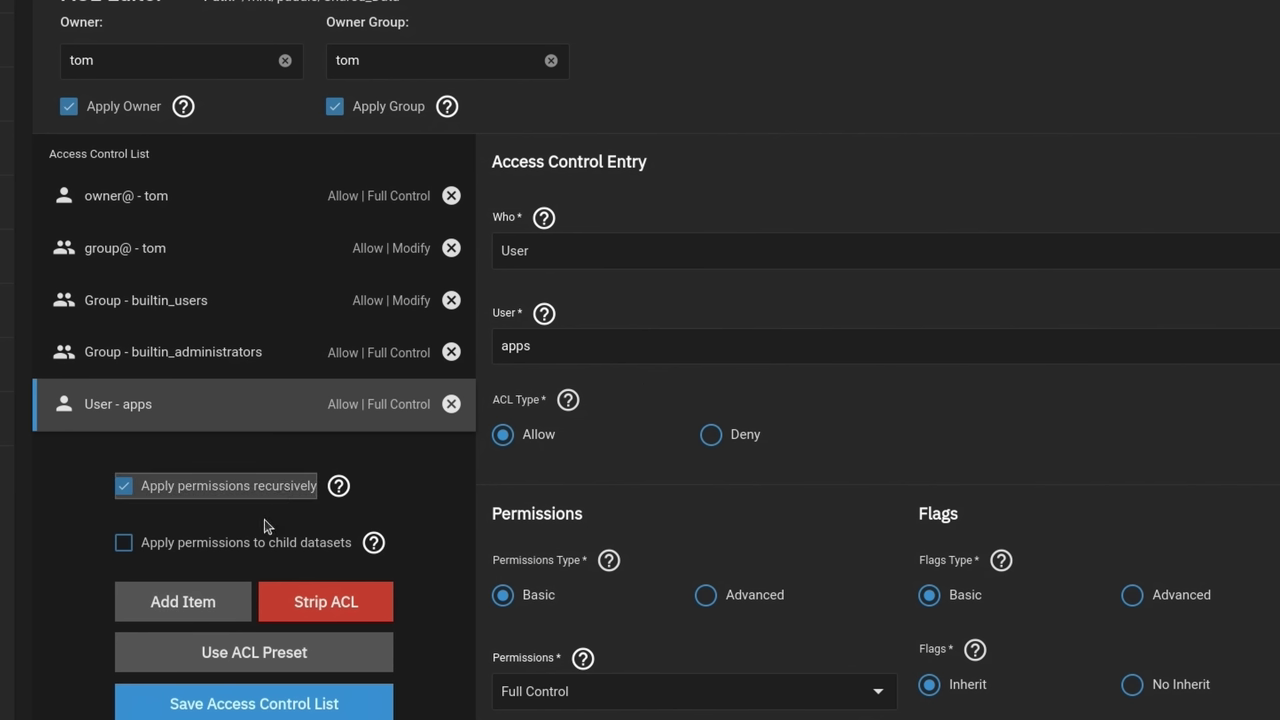
pyautogui.click(195, 547)
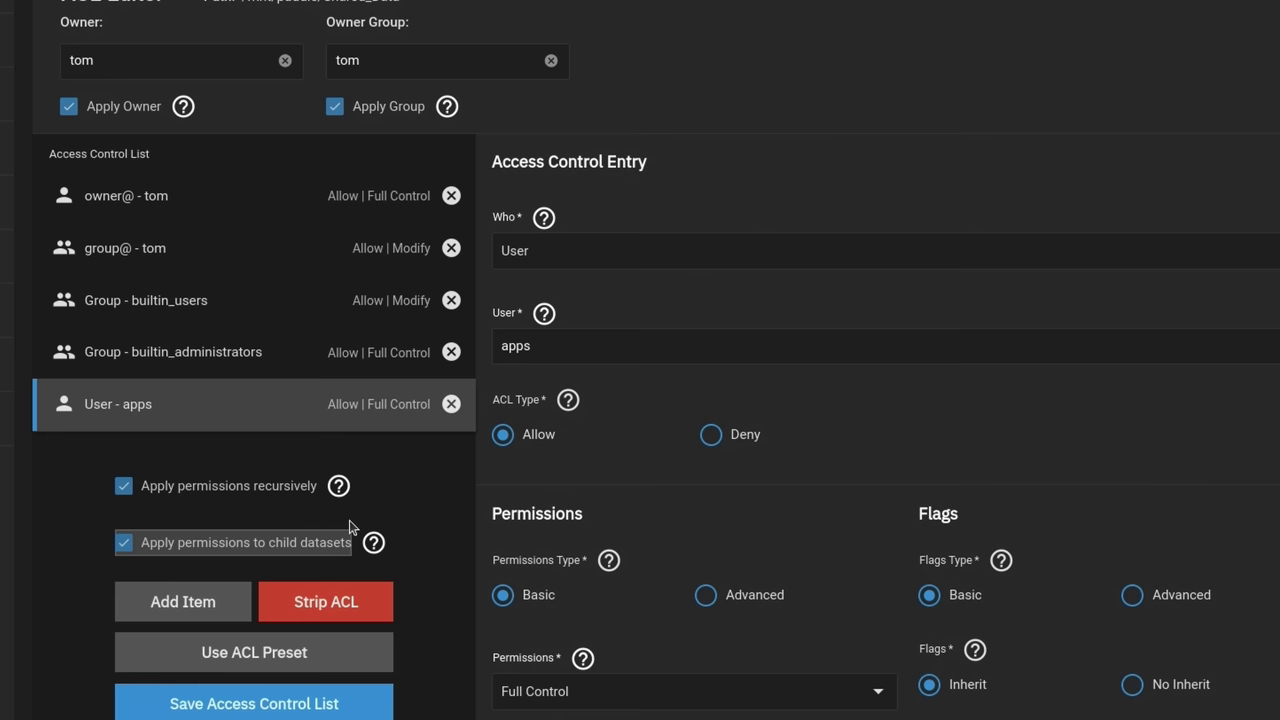
pyautogui.click(263, 704)
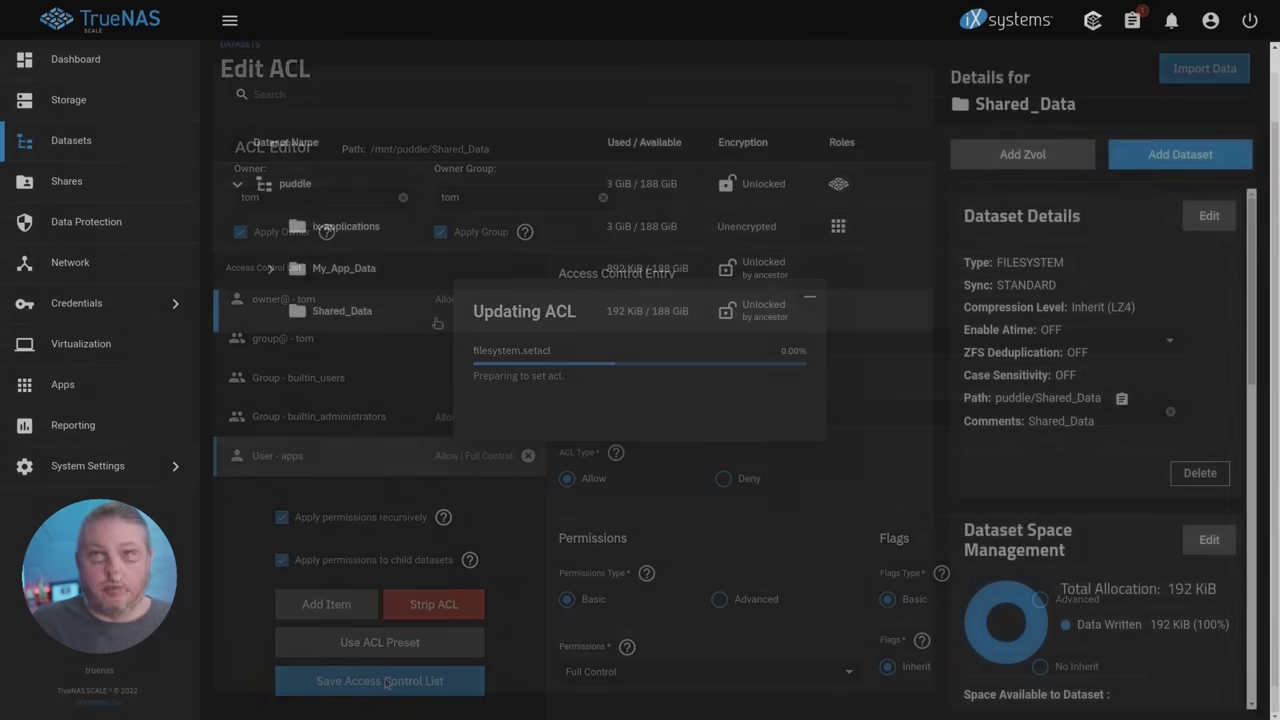
# Reopen the Shared_Data access control list to check the saved entries.
pyautogui.scroll(-8, 1180, 380)
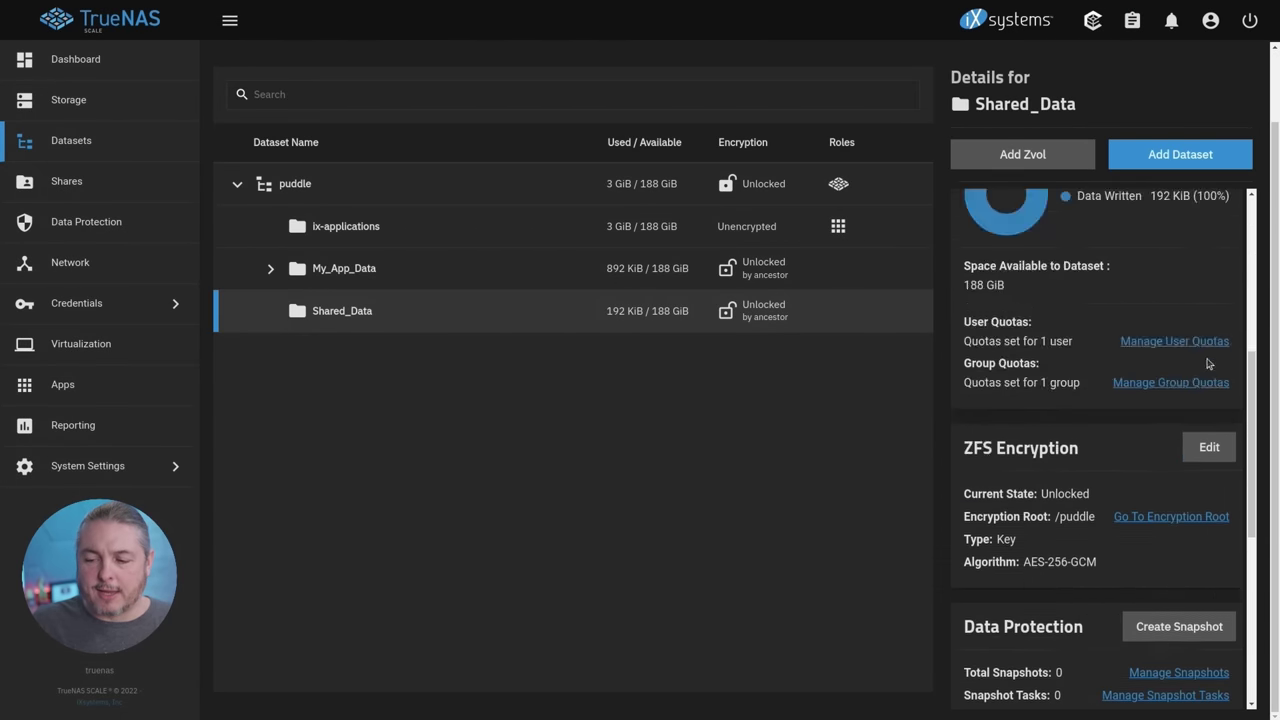
pyautogui.click(1206, 386)
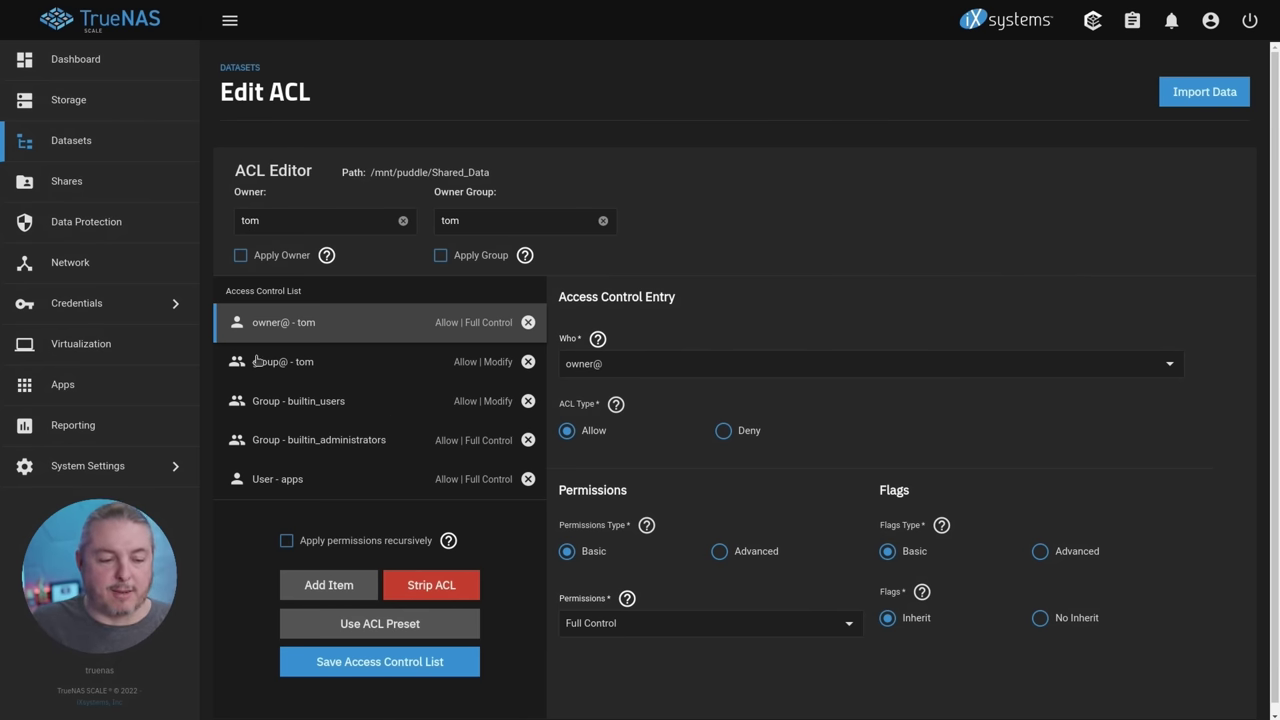
# Start a new Windows (SMB) share with the path /mnt/puddle/Shared_Data.
pyautogui.click(147, 186)
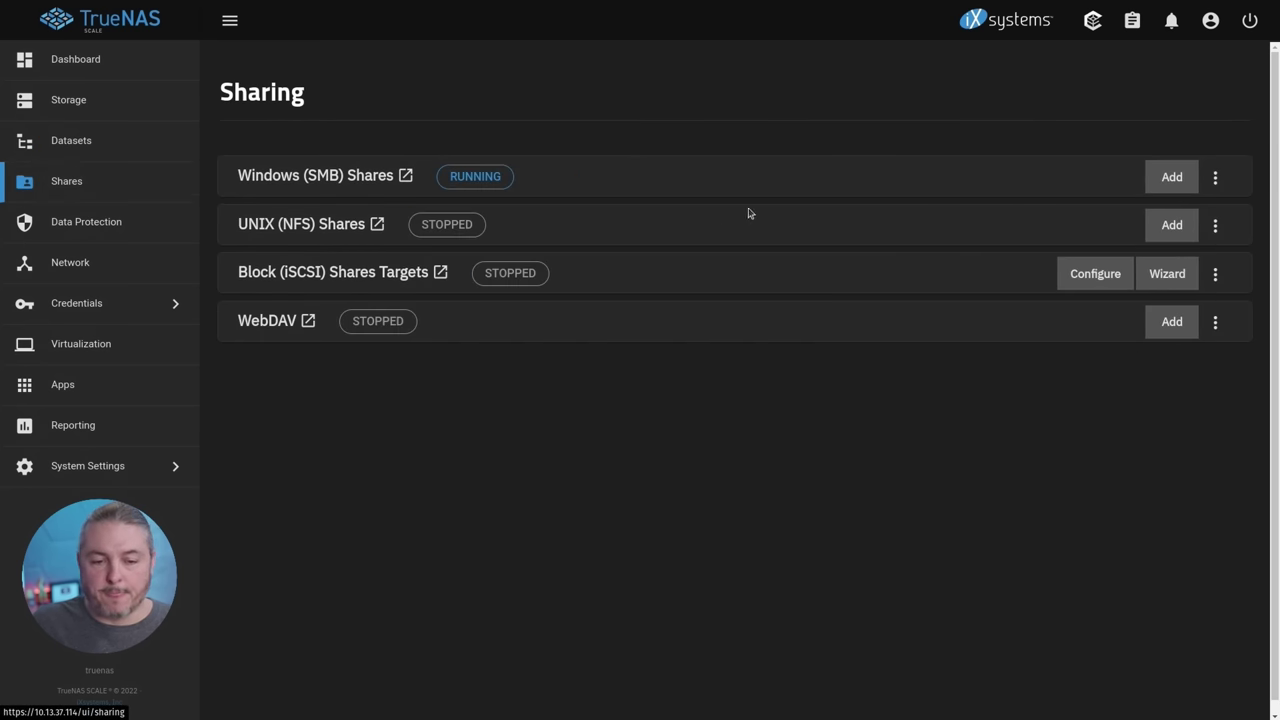
pyautogui.click(1172, 177)
pyautogui.click(764, 138)
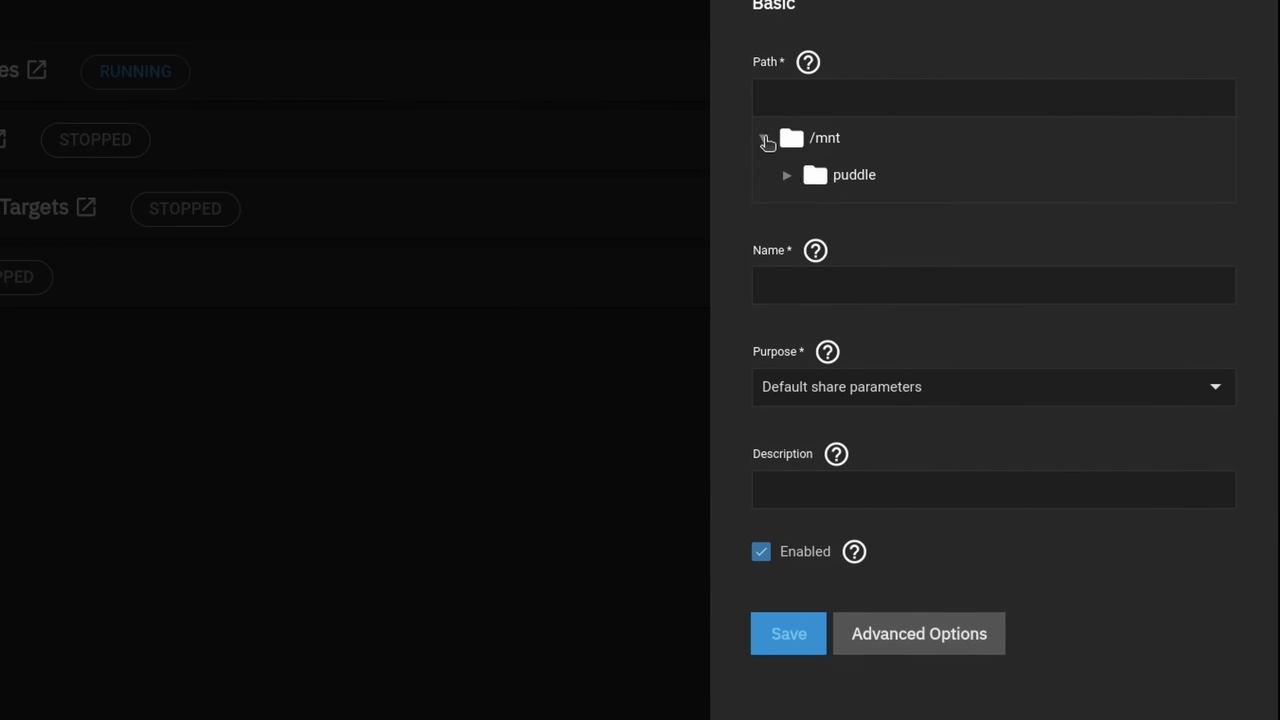
pyautogui.click(797, 177)
pyautogui.click(788, 177)
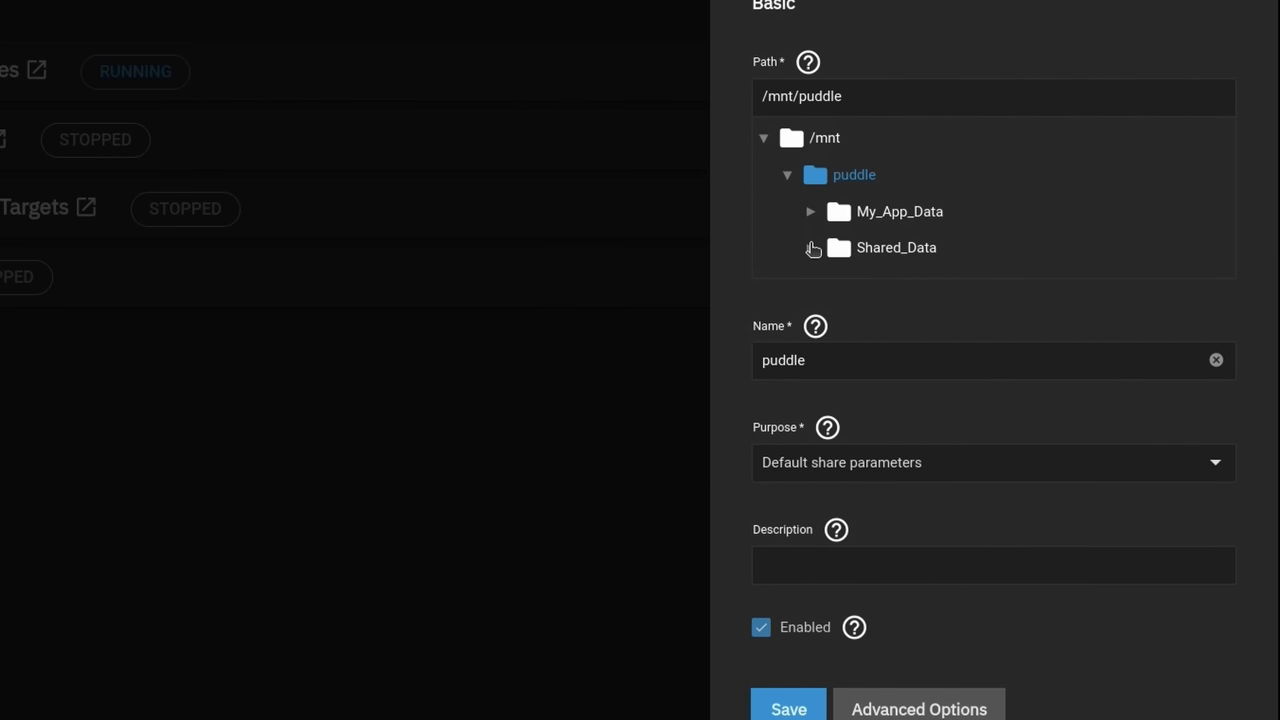
pyautogui.click(811, 248)
pyautogui.click(889, 258)
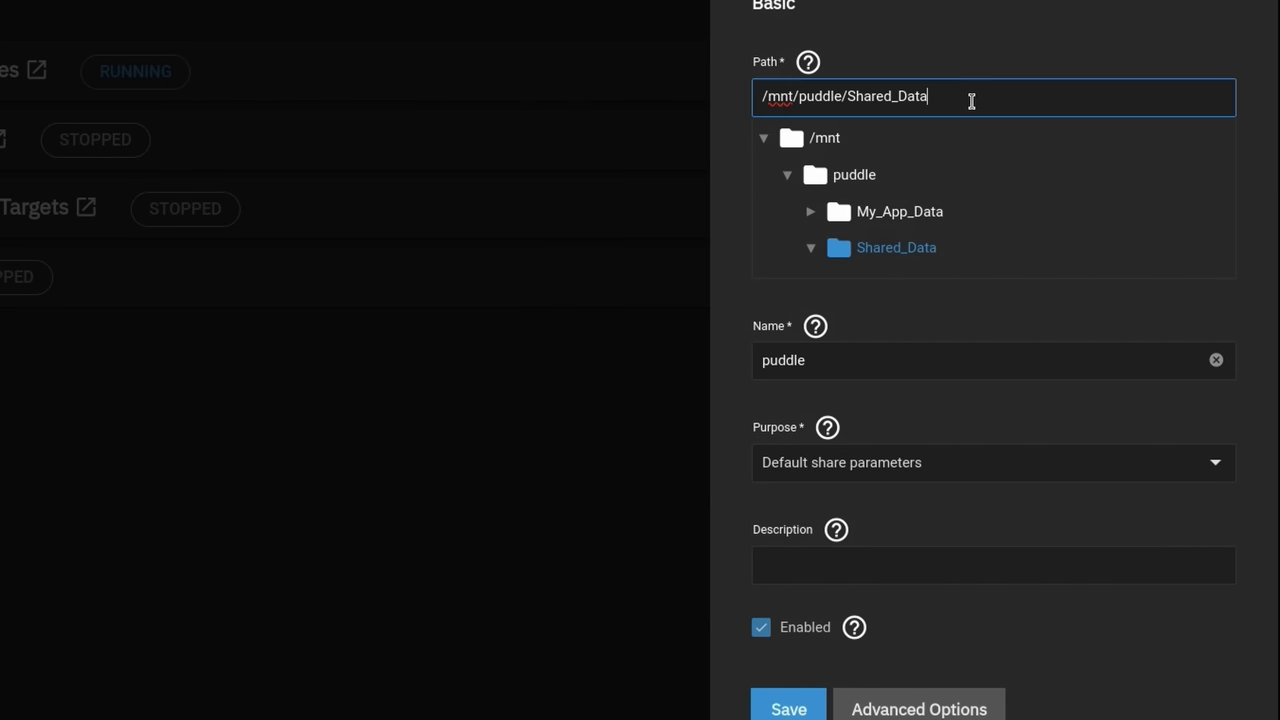
# Name the SMB share Shared_Data and save it.
pyautogui.moveTo(971, 100); pyautogui.dragTo(866, 103)
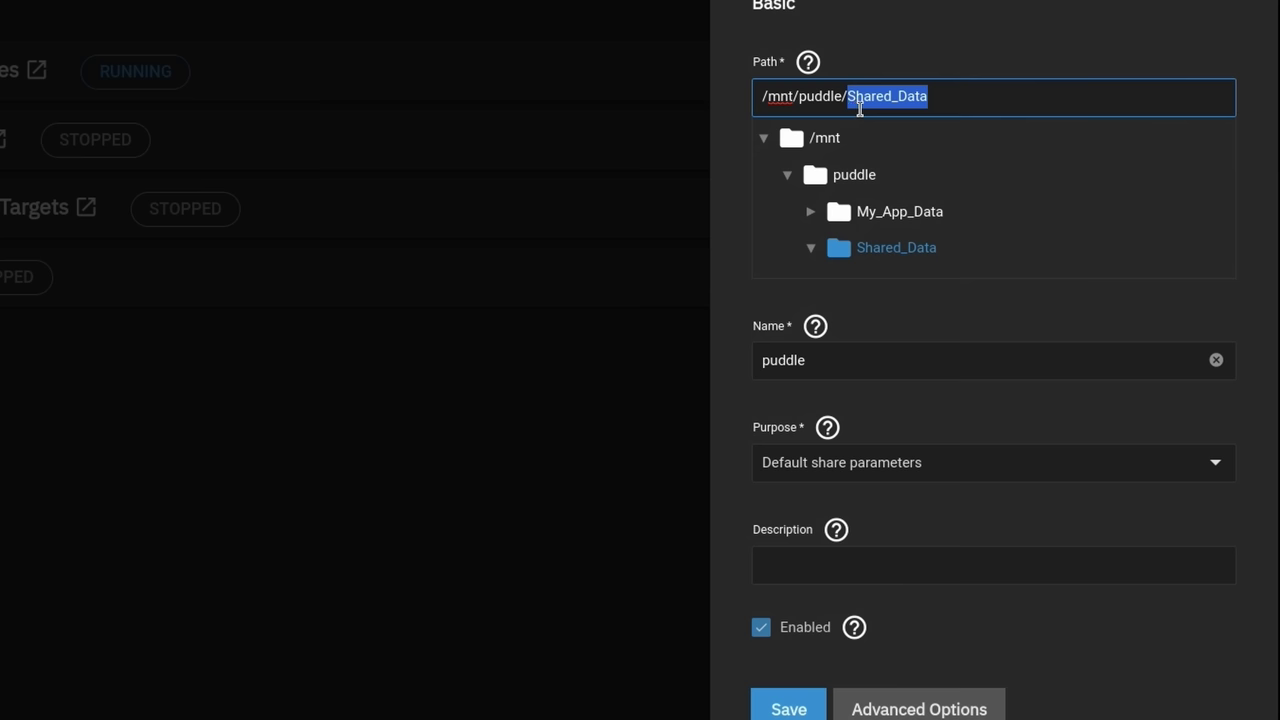
pyautogui.doubleClick(871, 361)
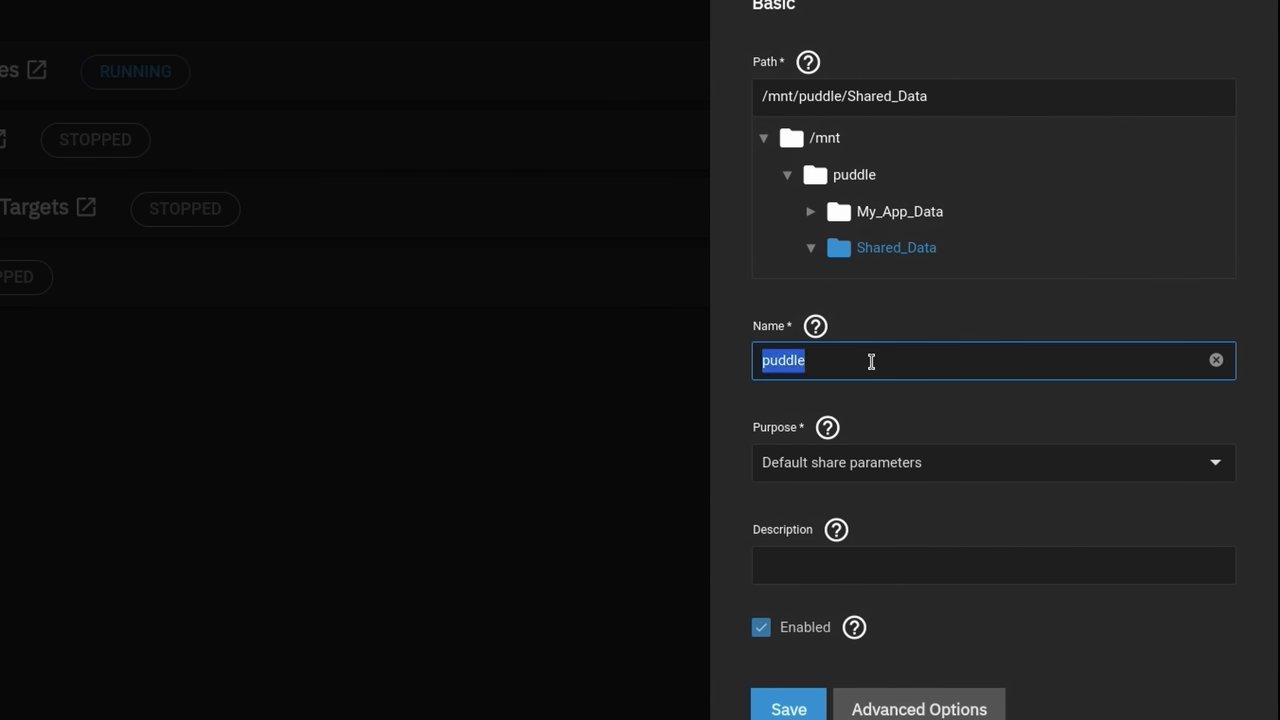
pyautogui.write('Shared_Data')
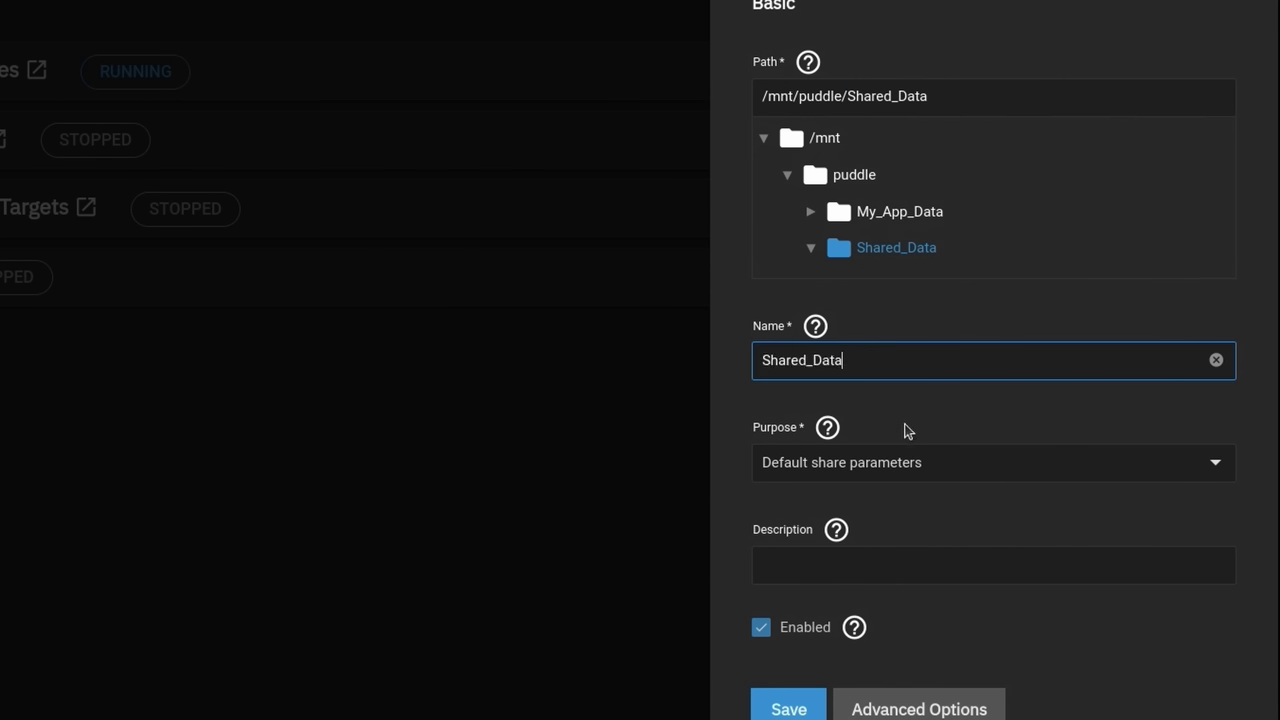
pyautogui.click(797, 704)
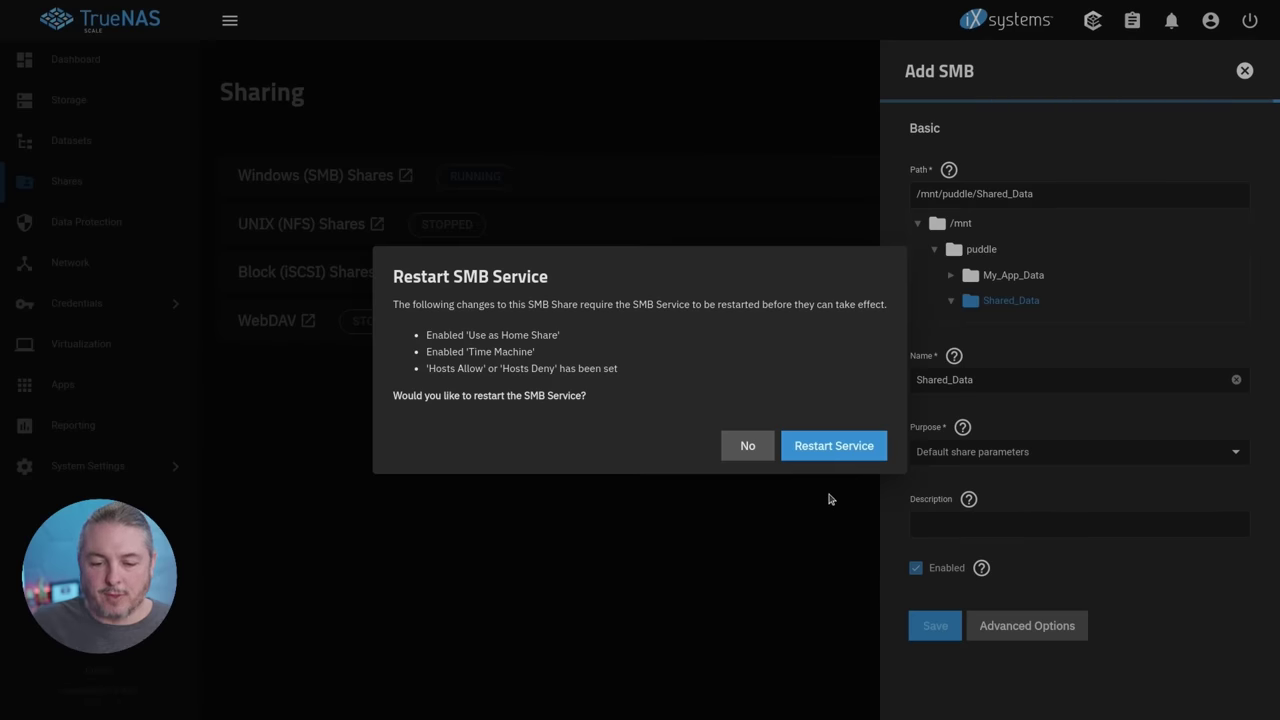
pyautogui.click(650, 453)
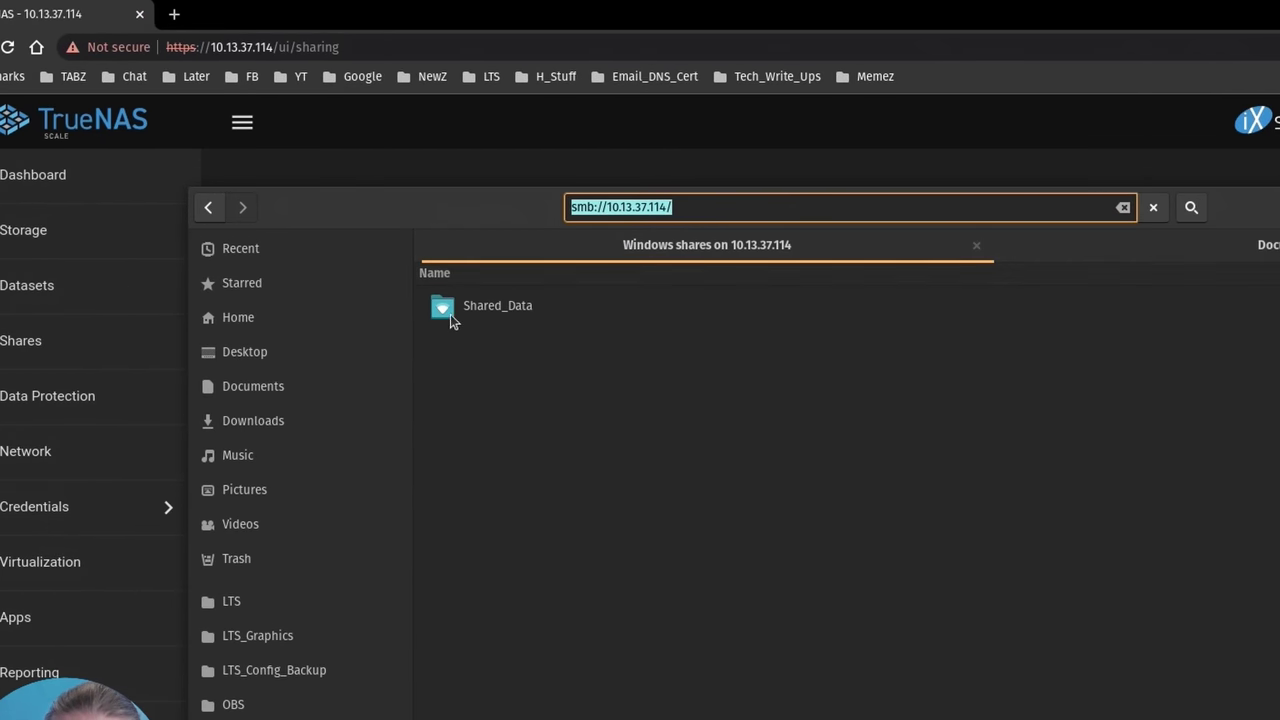
# In the file manager, open the Shared_Data share and copy the seven files from Synology Active Backup Support.ods through 2022_totals.csv in Documents.
pyautogui.doubleClick(450, 310)
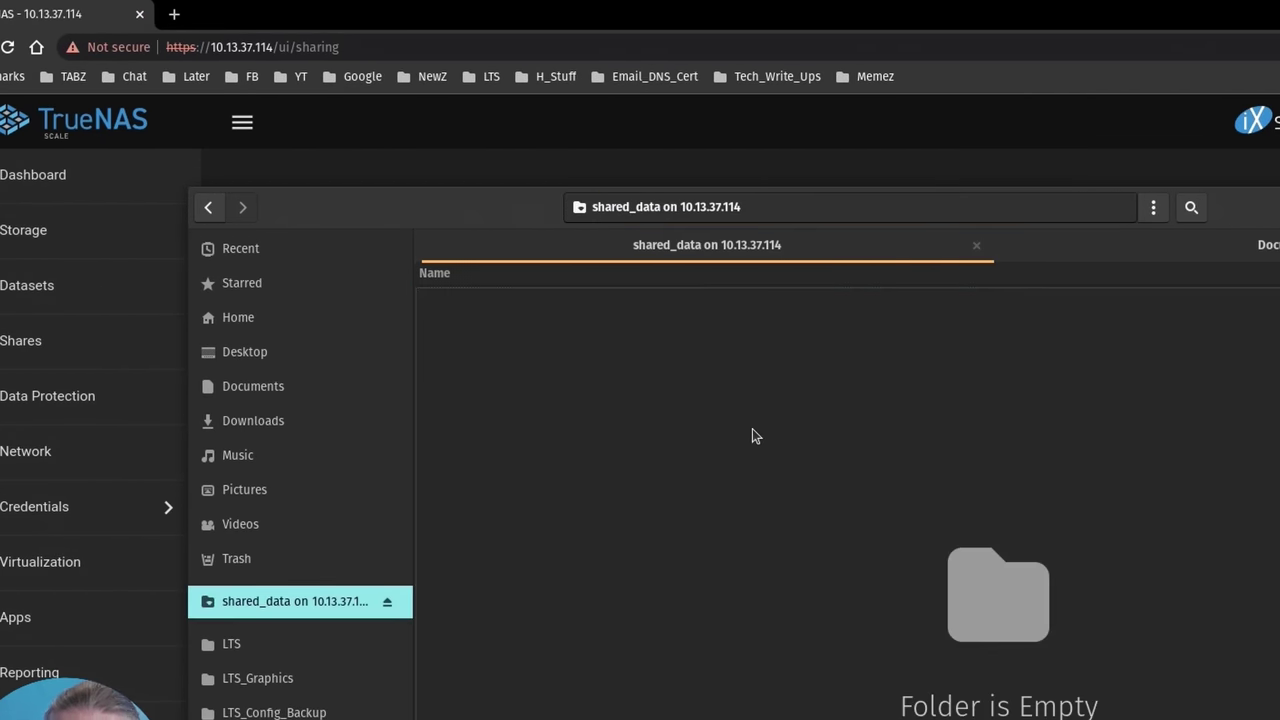
pyautogui.hotkey('ctrl', 'pagedown')
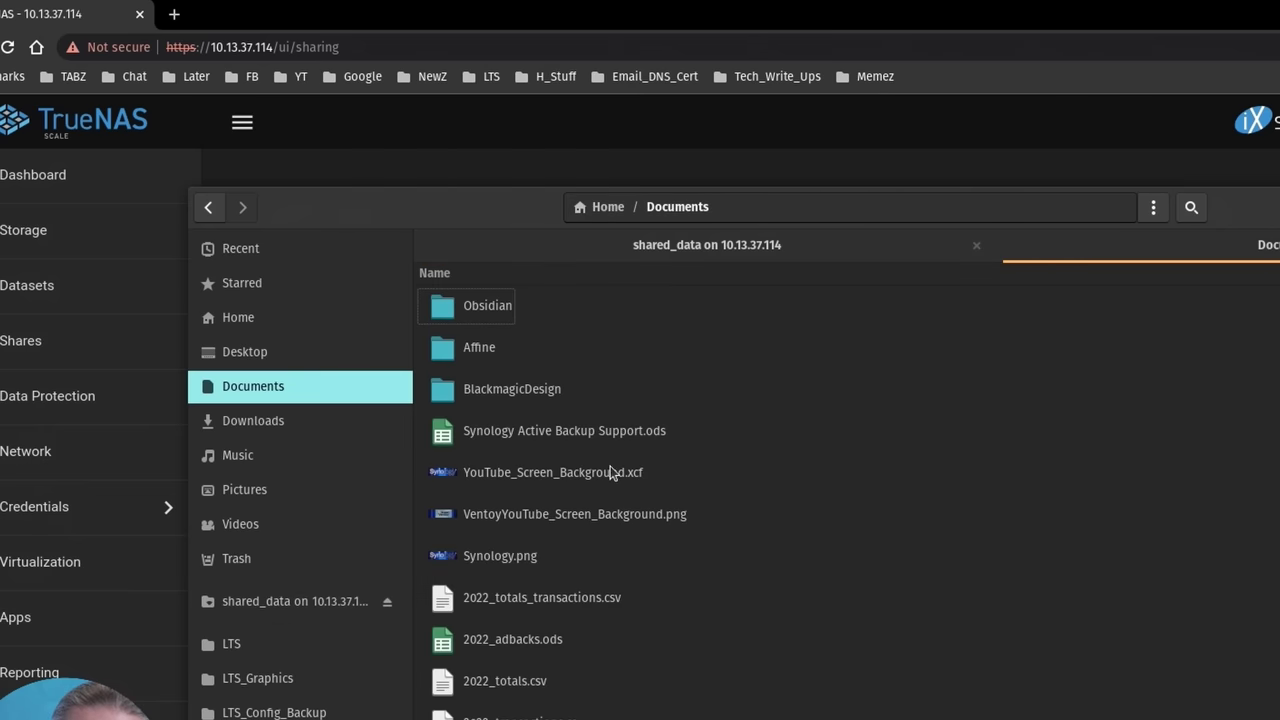
pyautogui.click(596, 432)
pyautogui.keyDown('ctrl'); pyautogui.click(585, 472); pyautogui.keyUp('ctrl')
pyautogui.keyDown('shift'); pyautogui.click(565, 555); pyautogui.keyUp('shift')
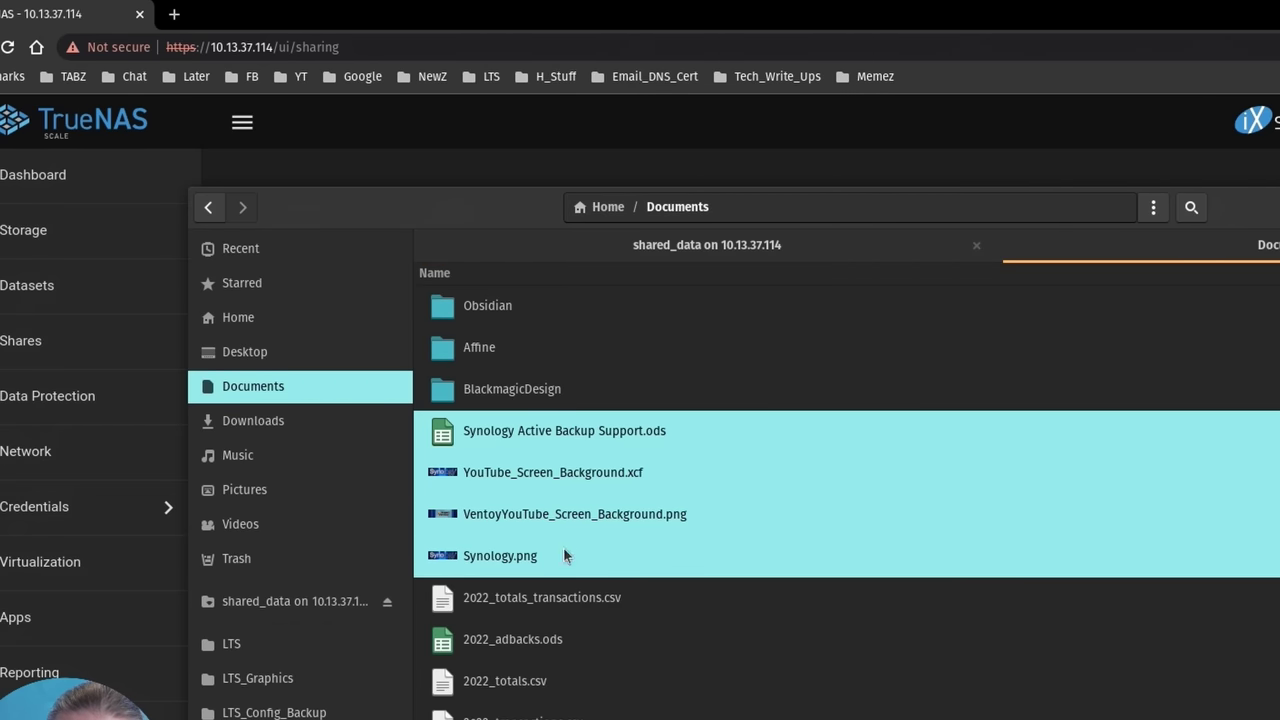
pyautogui.keyDown('shift'); pyautogui.click(562, 597); pyautogui.keyUp('shift')
pyautogui.keyDown('shift'); pyautogui.click(558, 641); pyautogui.keyUp('shift')
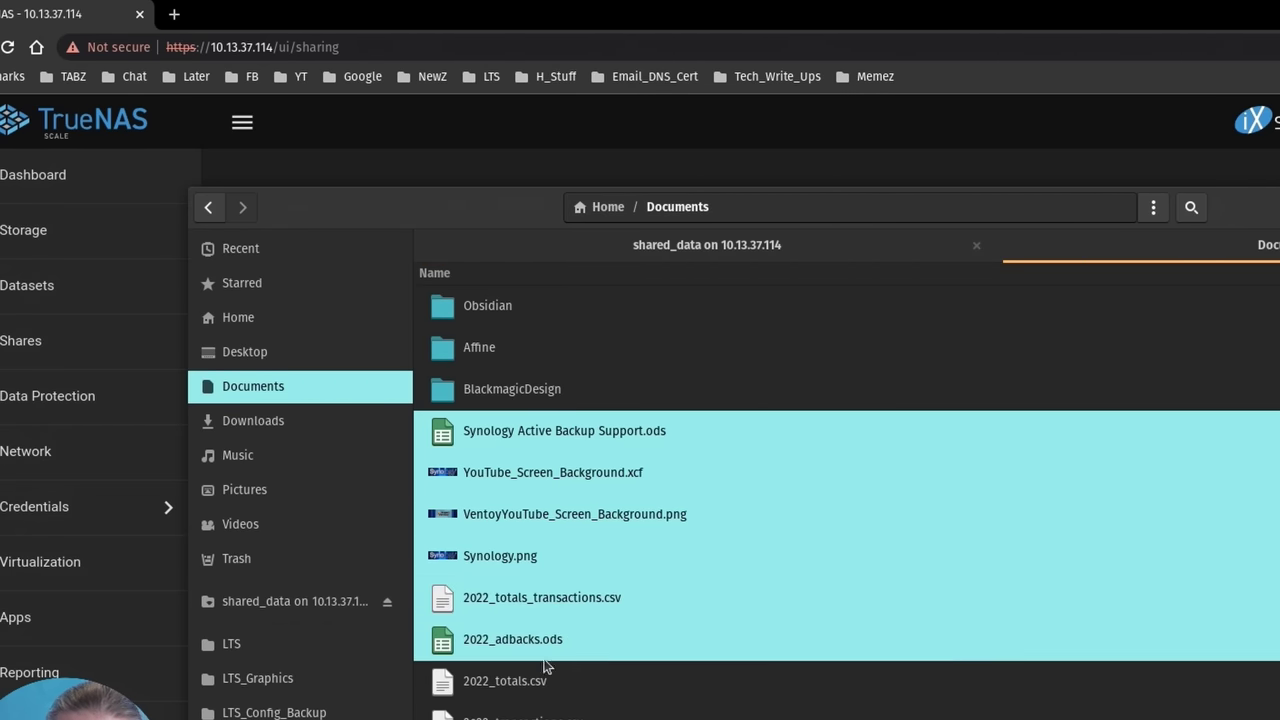
pyautogui.keyDown('shift'); pyautogui.click(548, 695); pyautogui.keyUp('shift')
pyautogui.rightClick(548, 703)
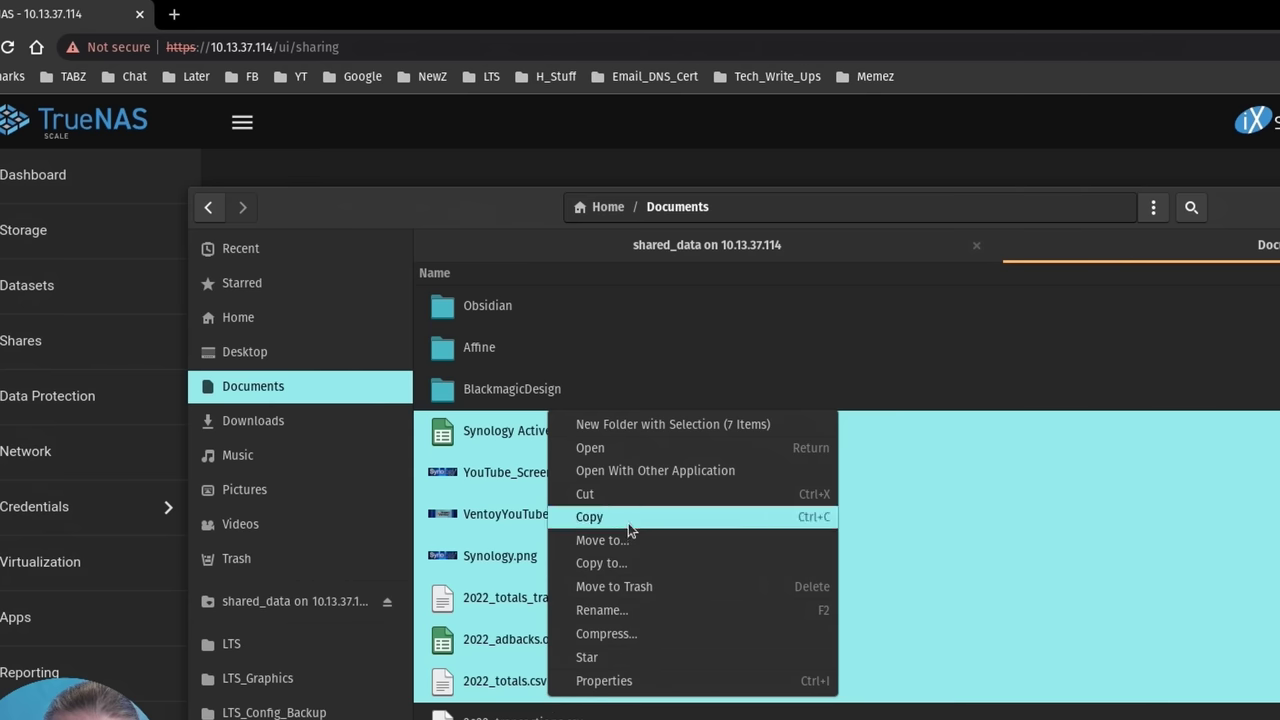
pyautogui.click(628, 520)
# Paste the copied files into the shared_data network folder.
pyautogui.click(721, 250)
pyautogui.rightClick(654, 474)
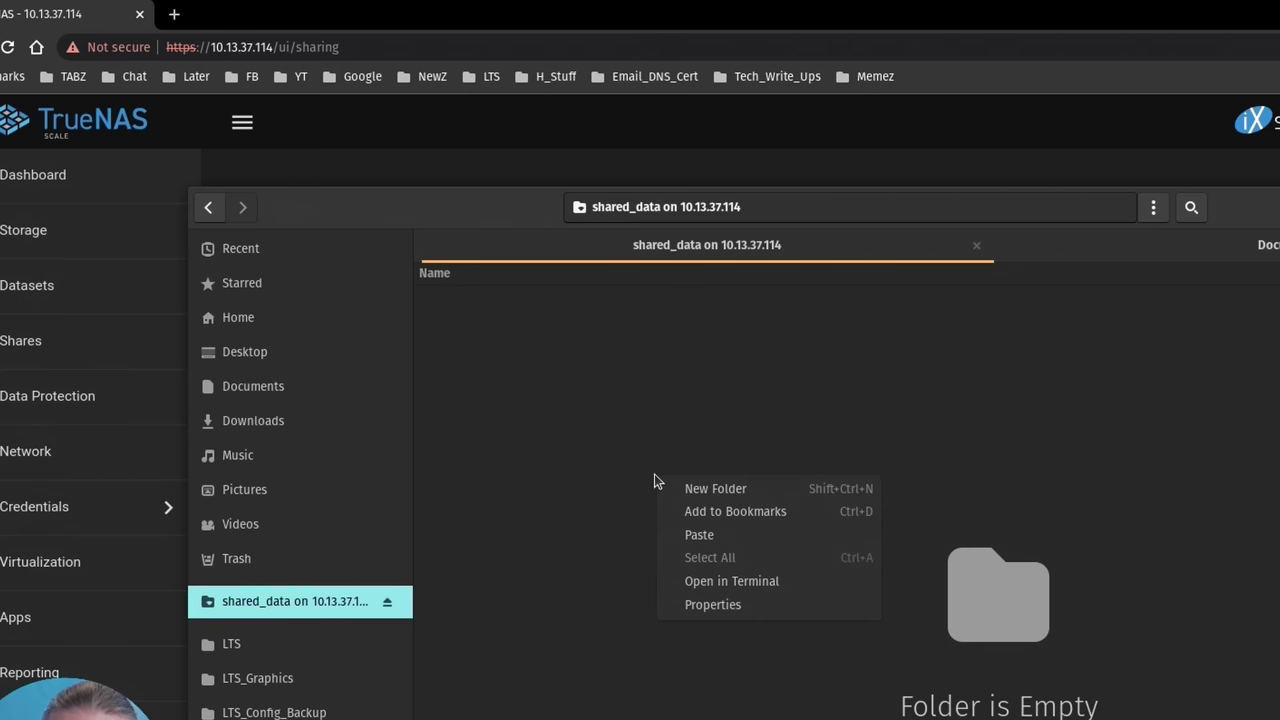
pyautogui.click(690, 533)
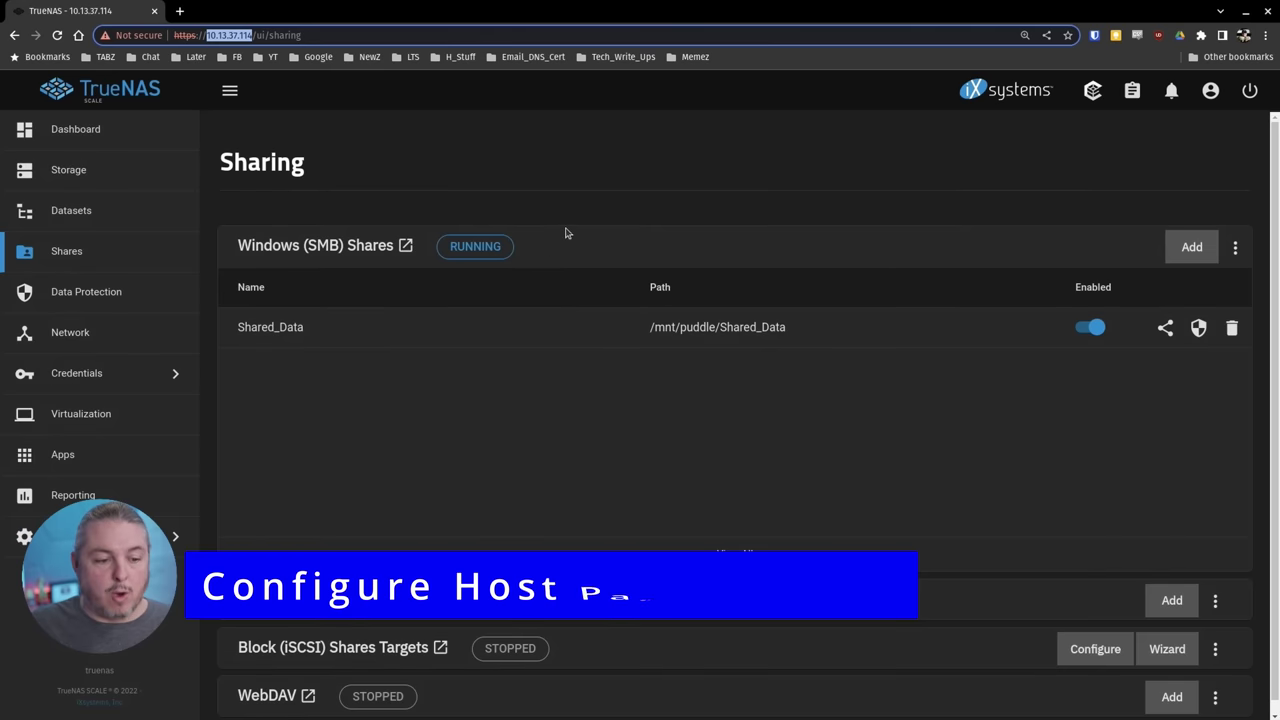
# Edit the syncthing2 app and add an extra host path volume with the host path /mnt/puddle/Shared_Data.
pyautogui.click(114, 465)
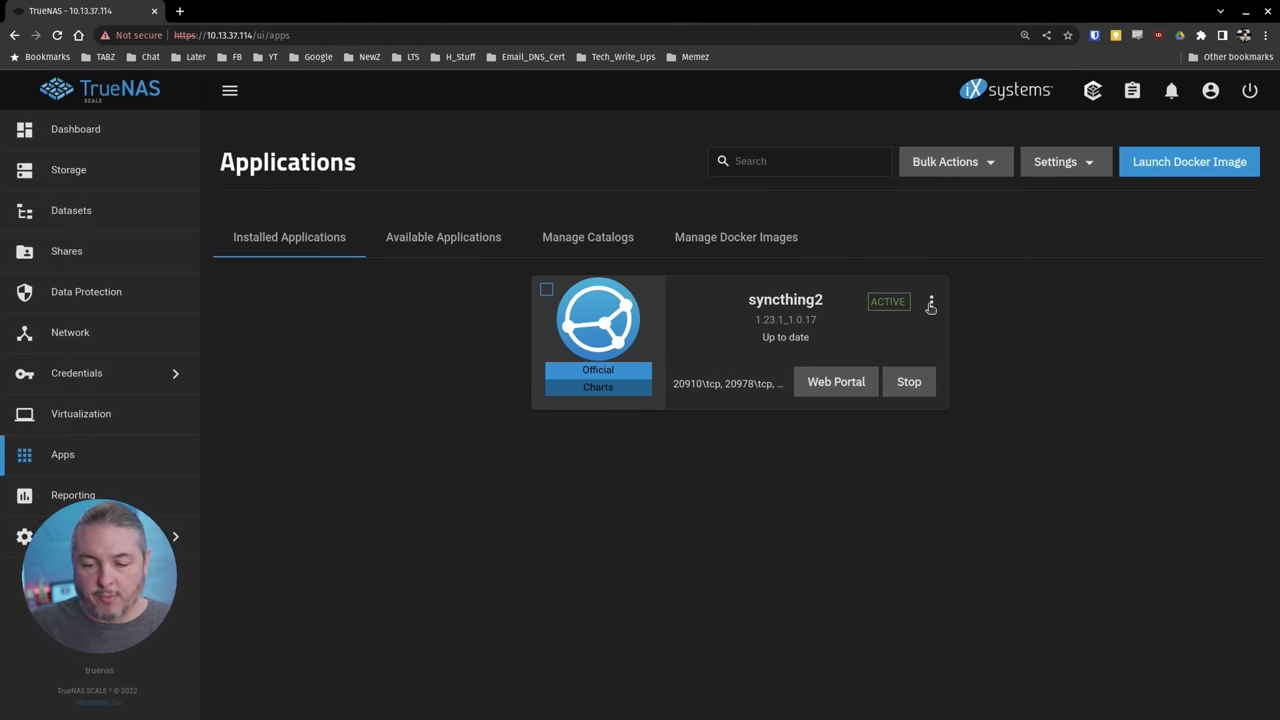
pyautogui.click(931, 304)
pyautogui.click(970, 401)
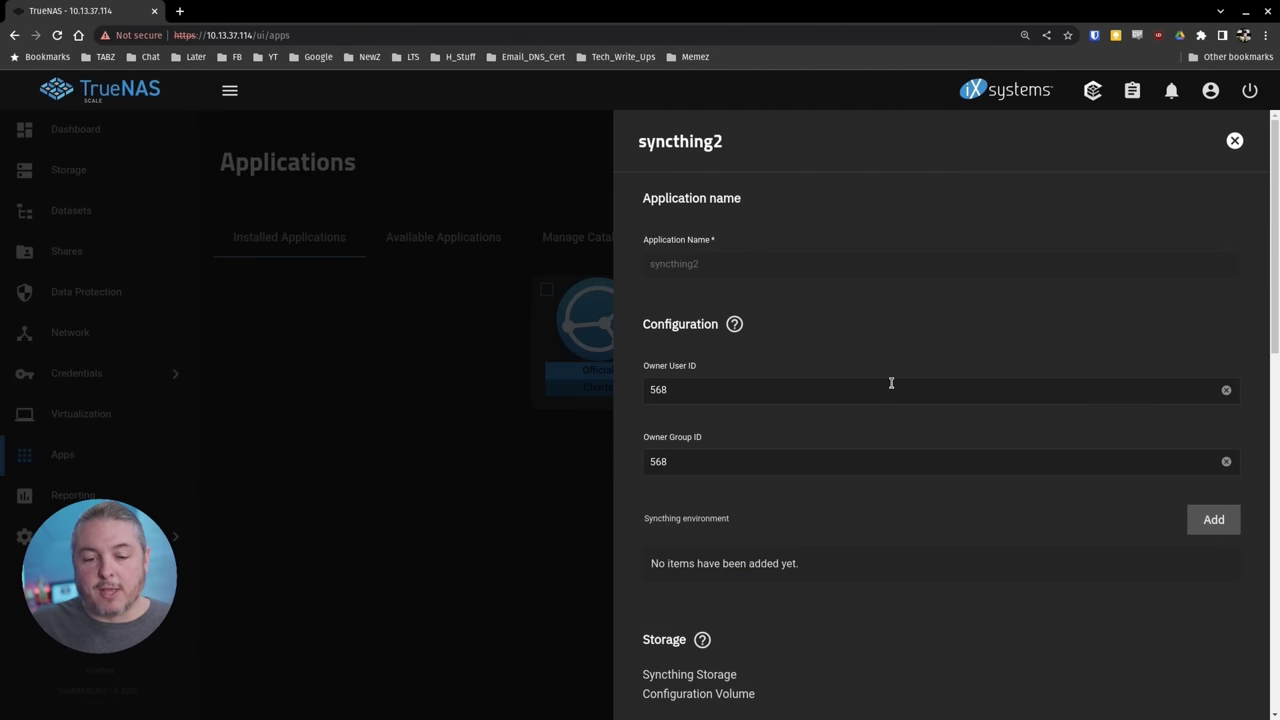
pyautogui.scroll(-5, 891, 383)
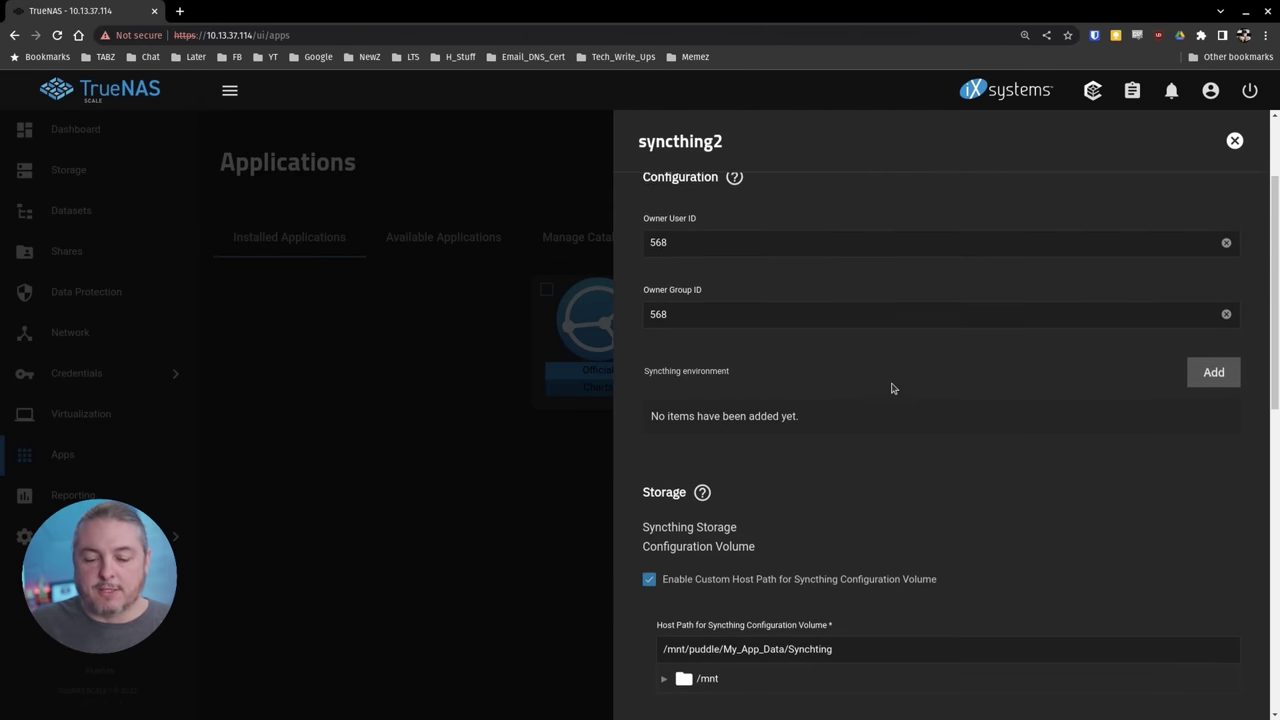
pyautogui.scroll(-2, 893, 388)
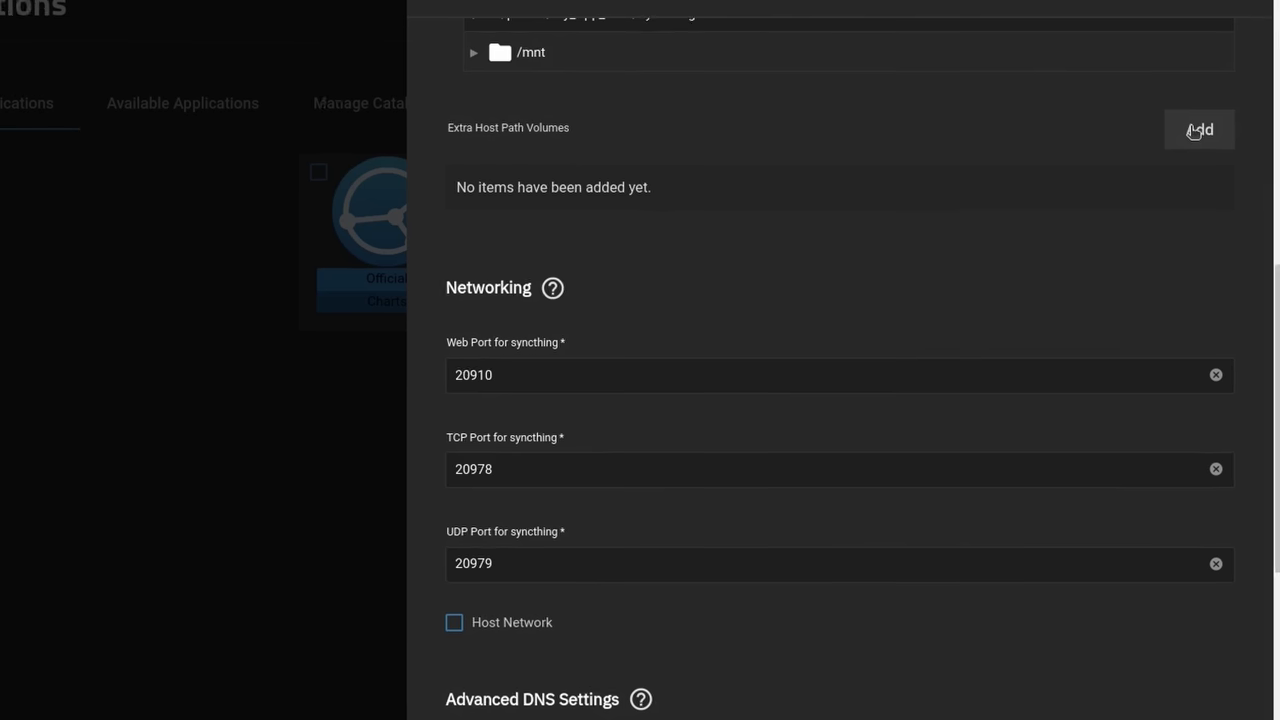
pyautogui.click(1195, 131)
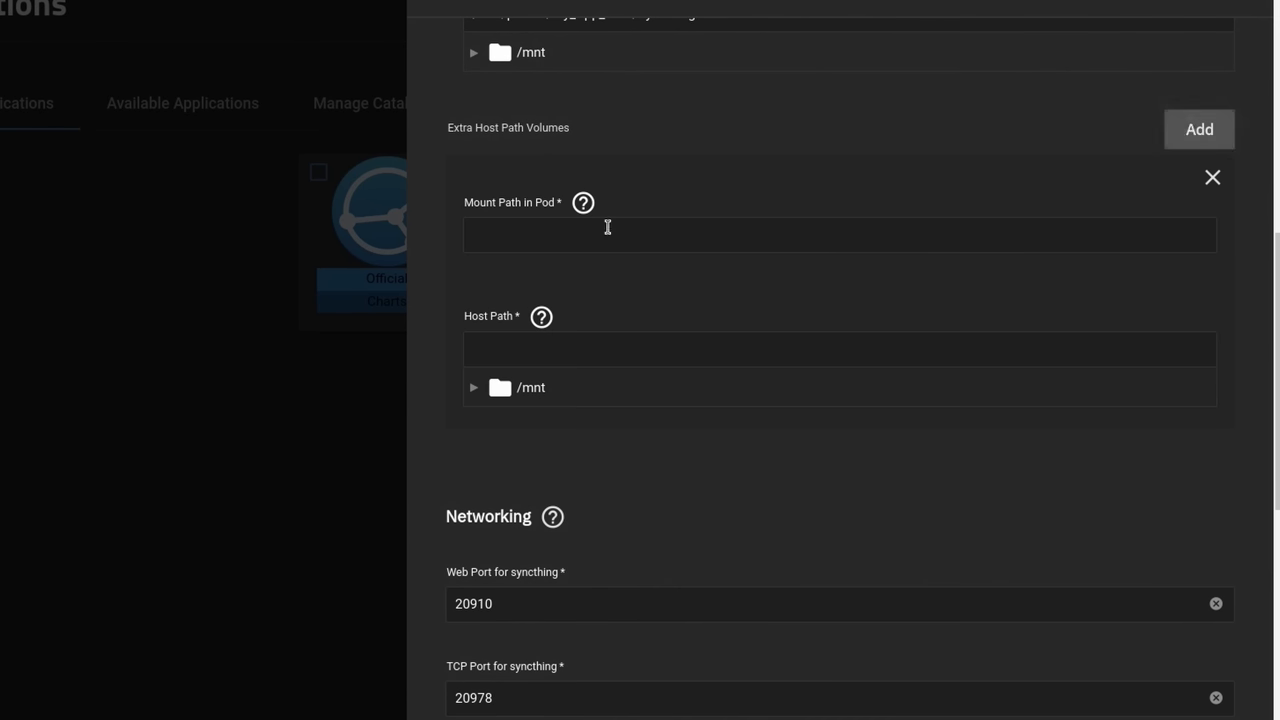
pyautogui.click(474, 388)
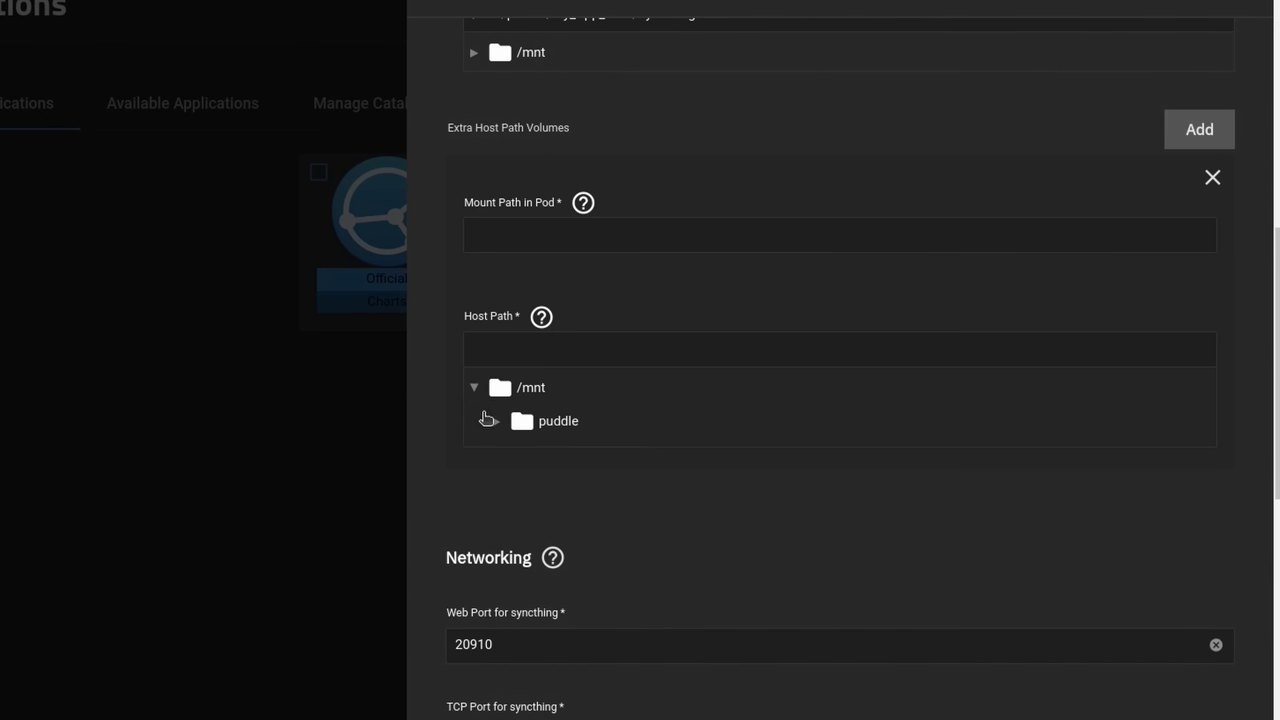
pyautogui.click(493, 421)
pyautogui.scroll(-2, 622, 402)
pyautogui.click(580, 290)
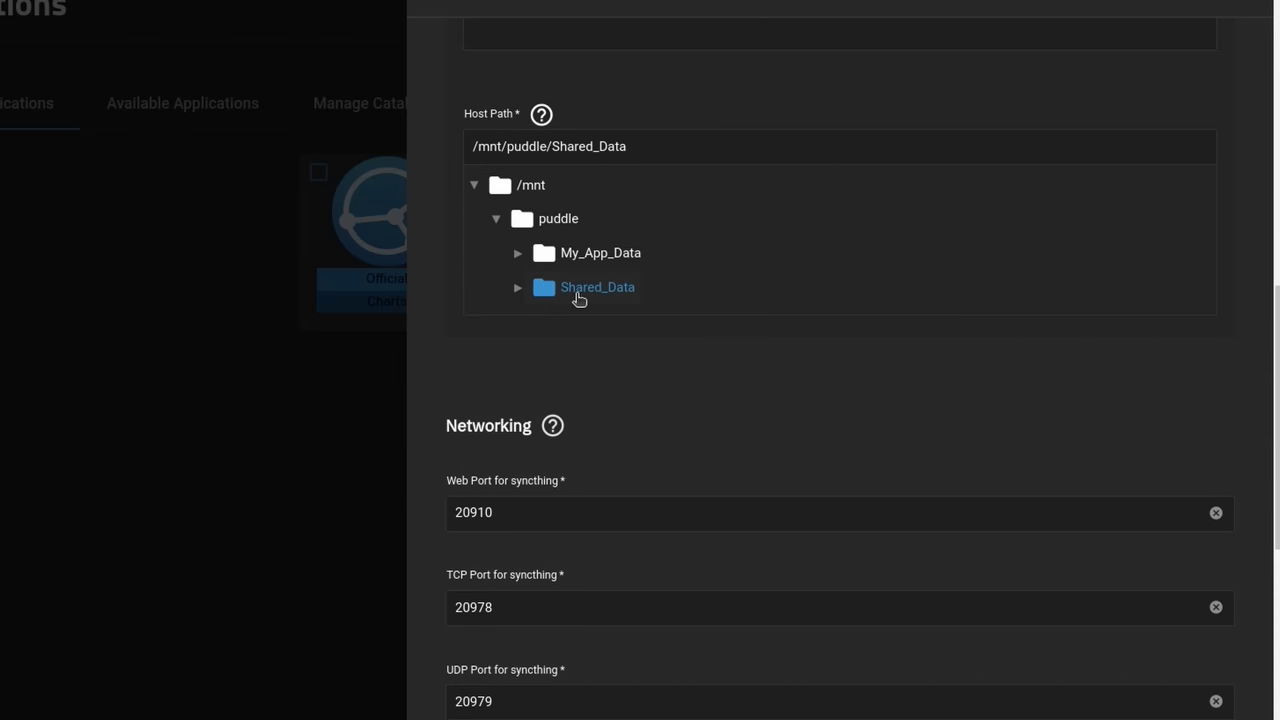
# Set the extra volume's mount path in the pod to /Shared_Data and save the app settings.
pyautogui.moveTo(551, 146); pyautogui.dragTo(697, 170)
pyautogui.hotkey('ctrl', 'c')
pyautogui.click(628, 49)
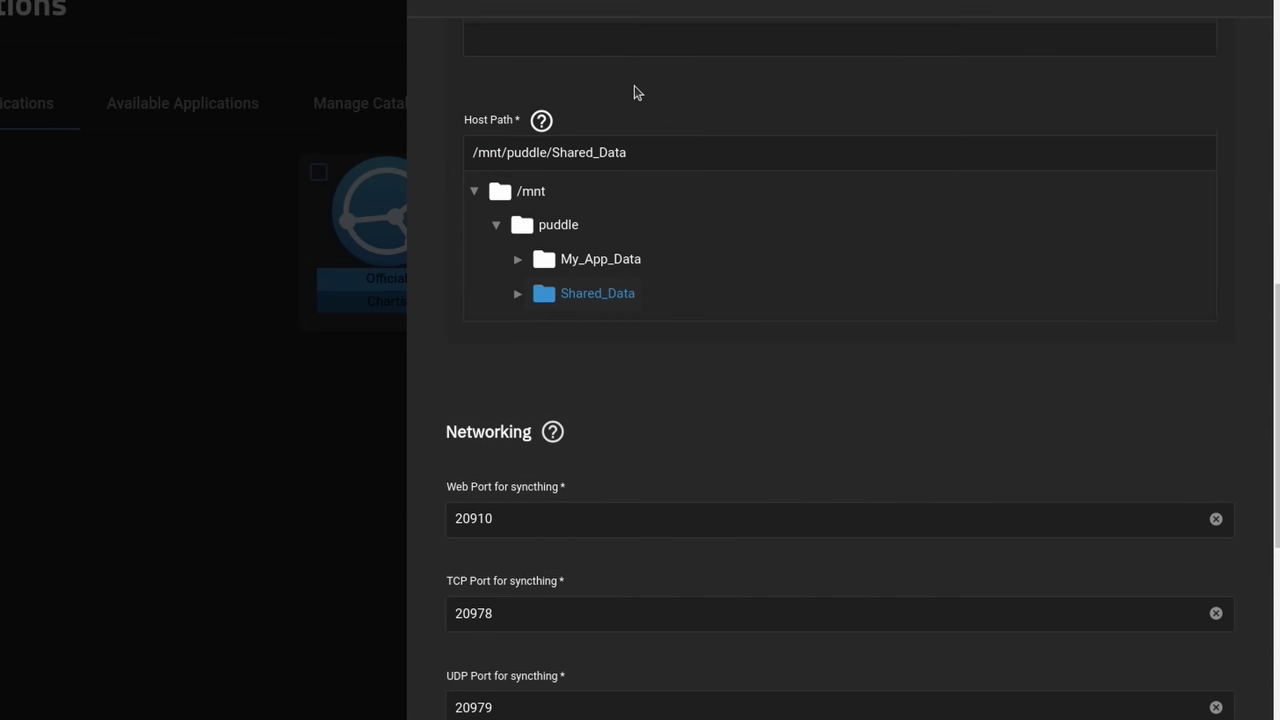
pyautogui.scroll(5, 634, 91)
pyautogui.scroll(-2, 565, 440)
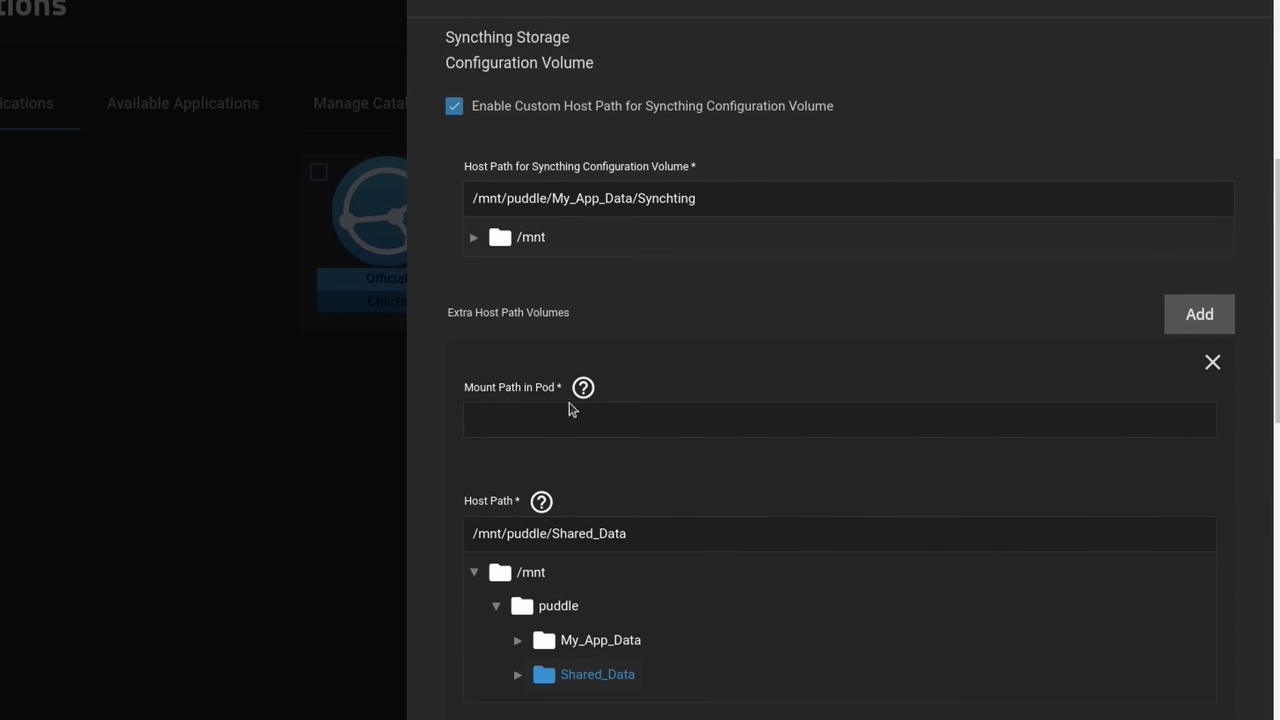
pyautogui.click(545, 393)
pyautogui.write('/')
pyautogui.hotkey('ctrl', 'v')
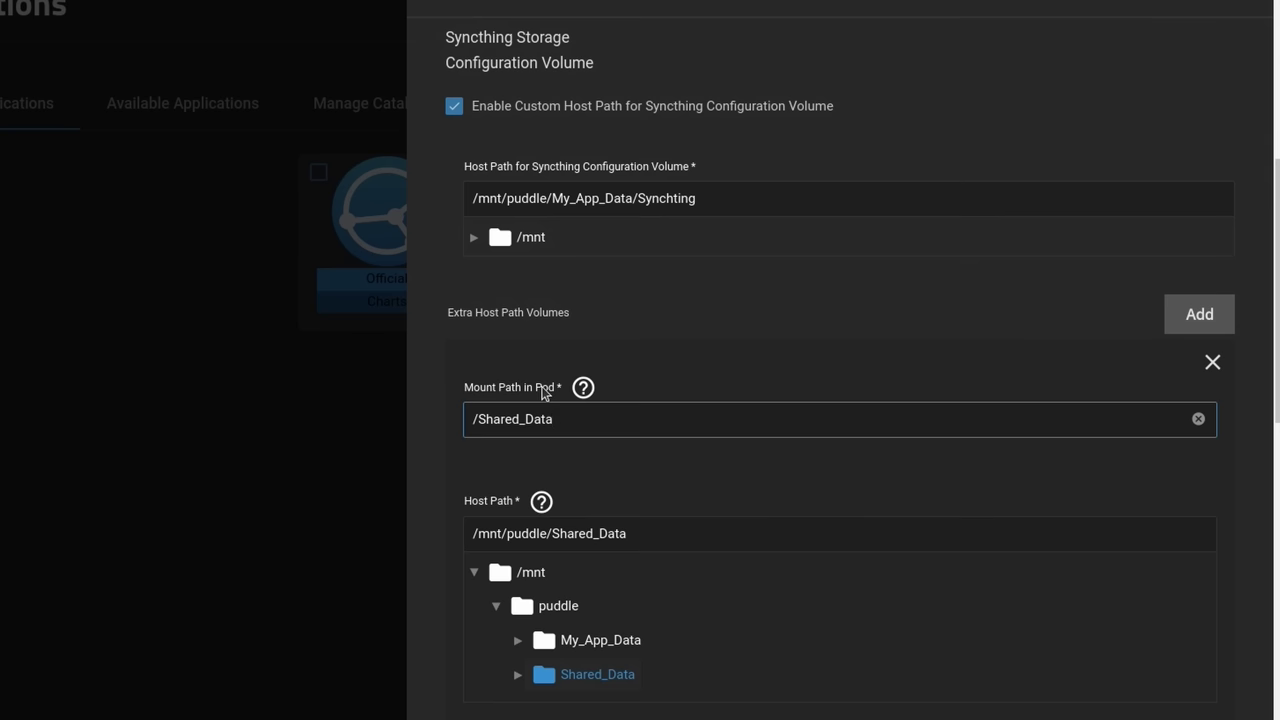
pyautogui.scroll(-3, 545, 393)
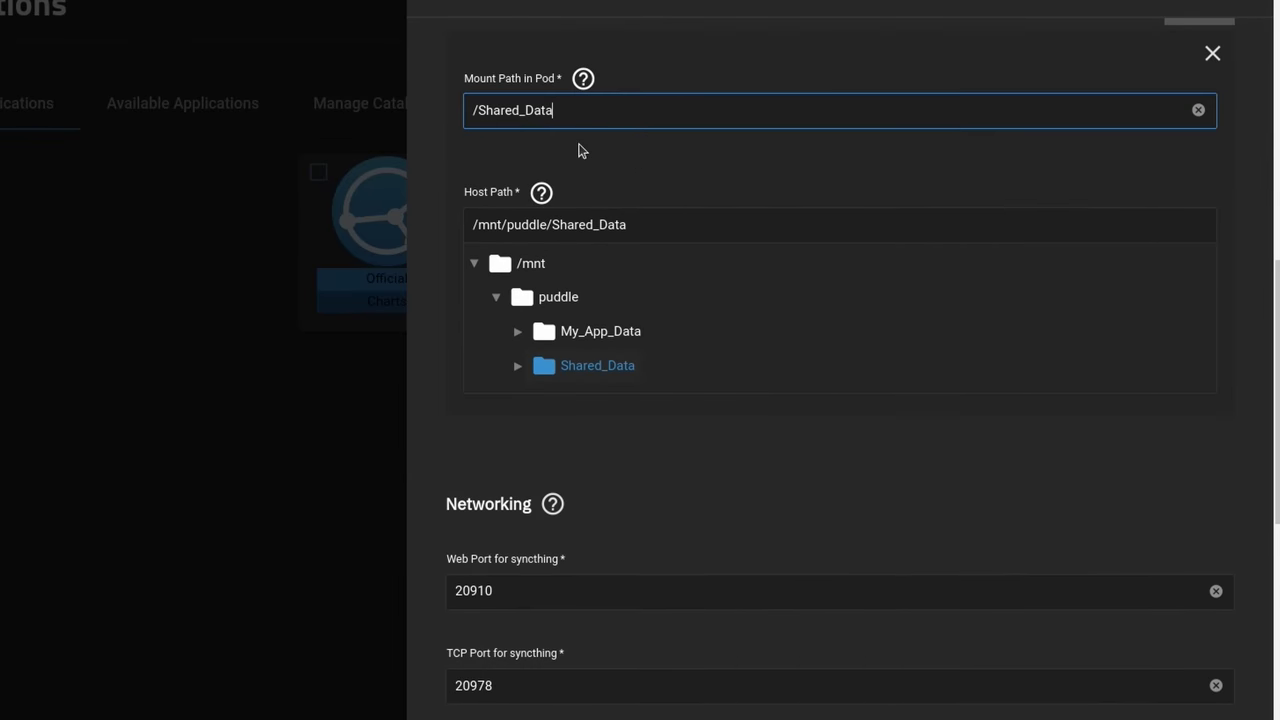
pyautogui.moveTo(640, 224); pyautogui.dragTo(432, 227)
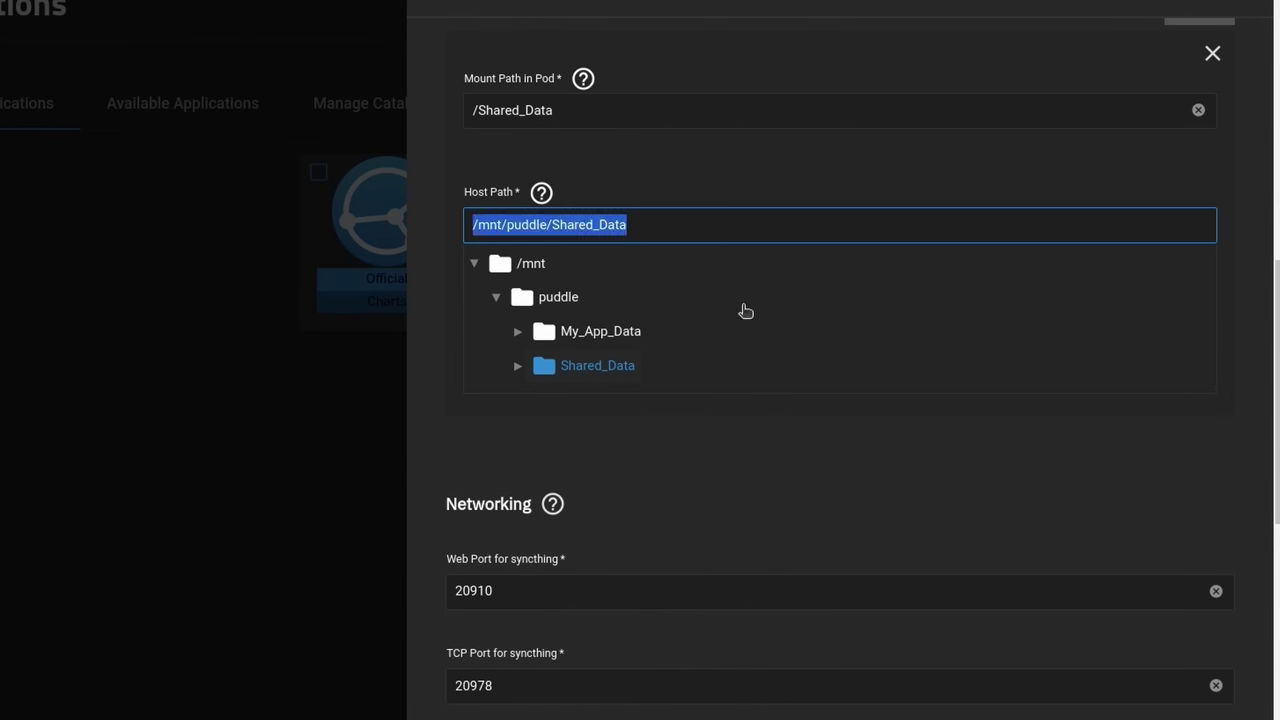
pyautogui.scroll(-6, 743, 309)
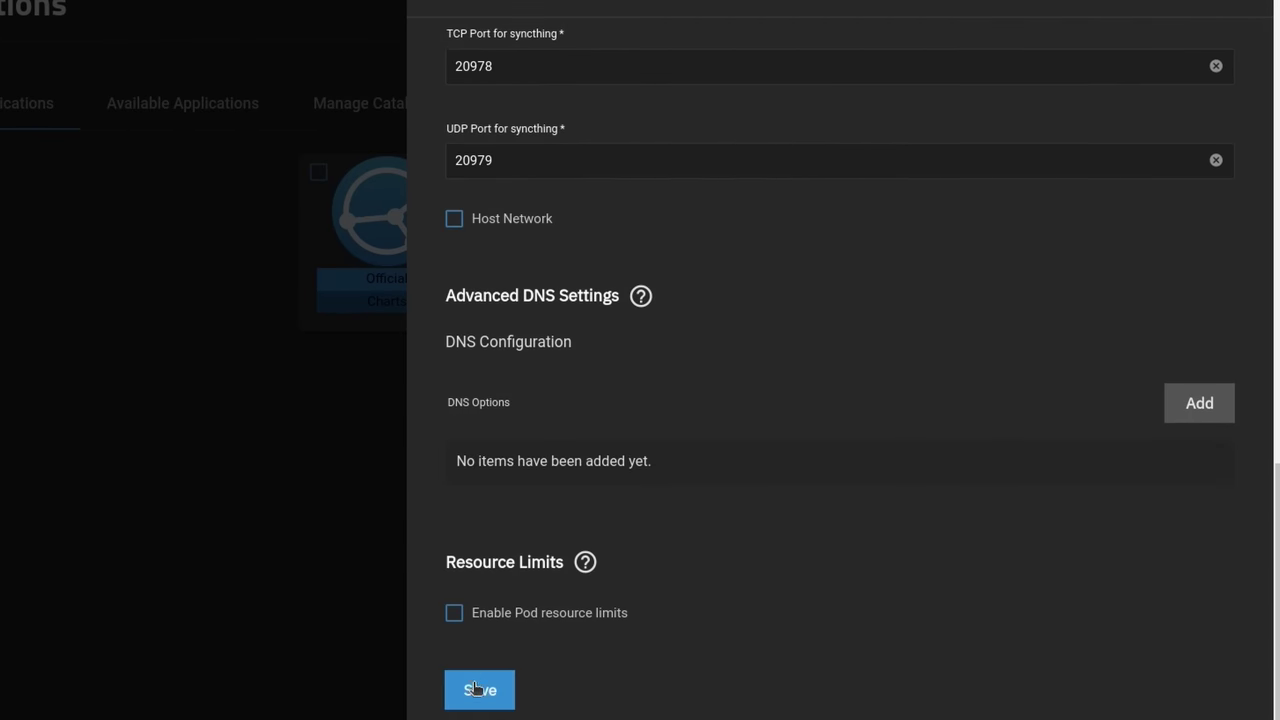
pyautogui.click(476, 689)
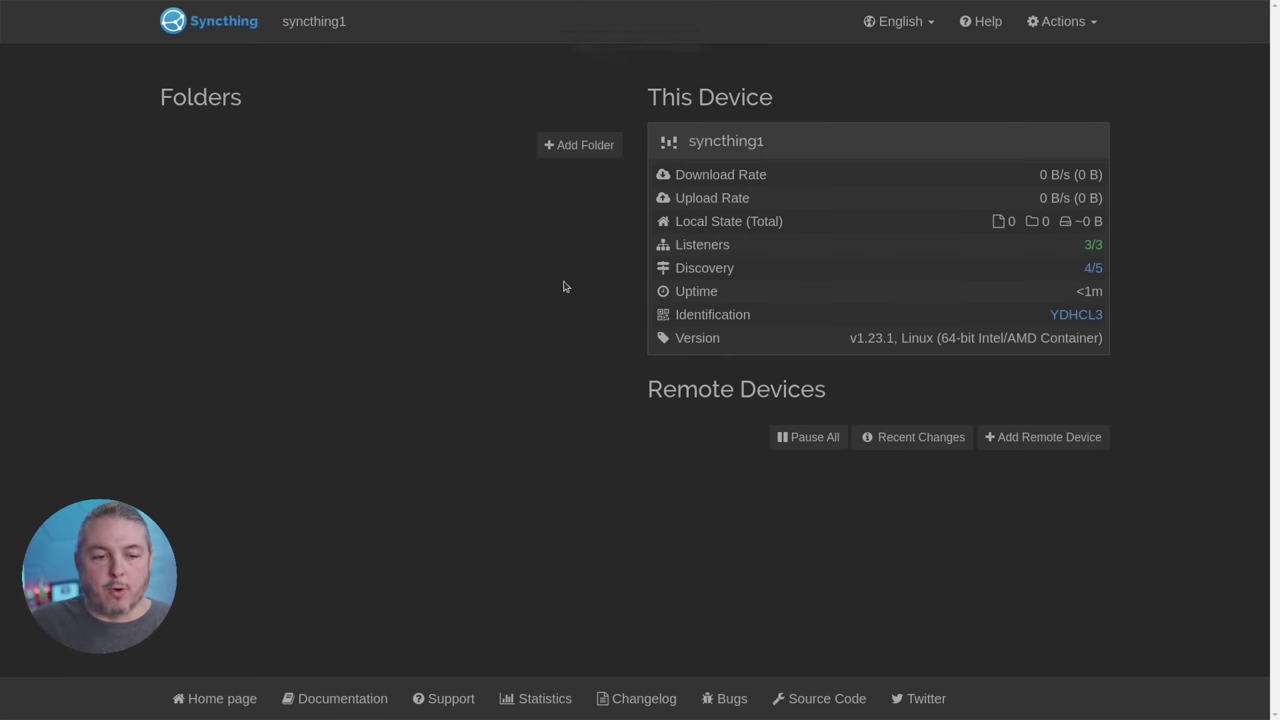
# In the syncthing1 web interface, start a new folder with the folder path /Shared_Data/.
pyautogui.click(594, 151)
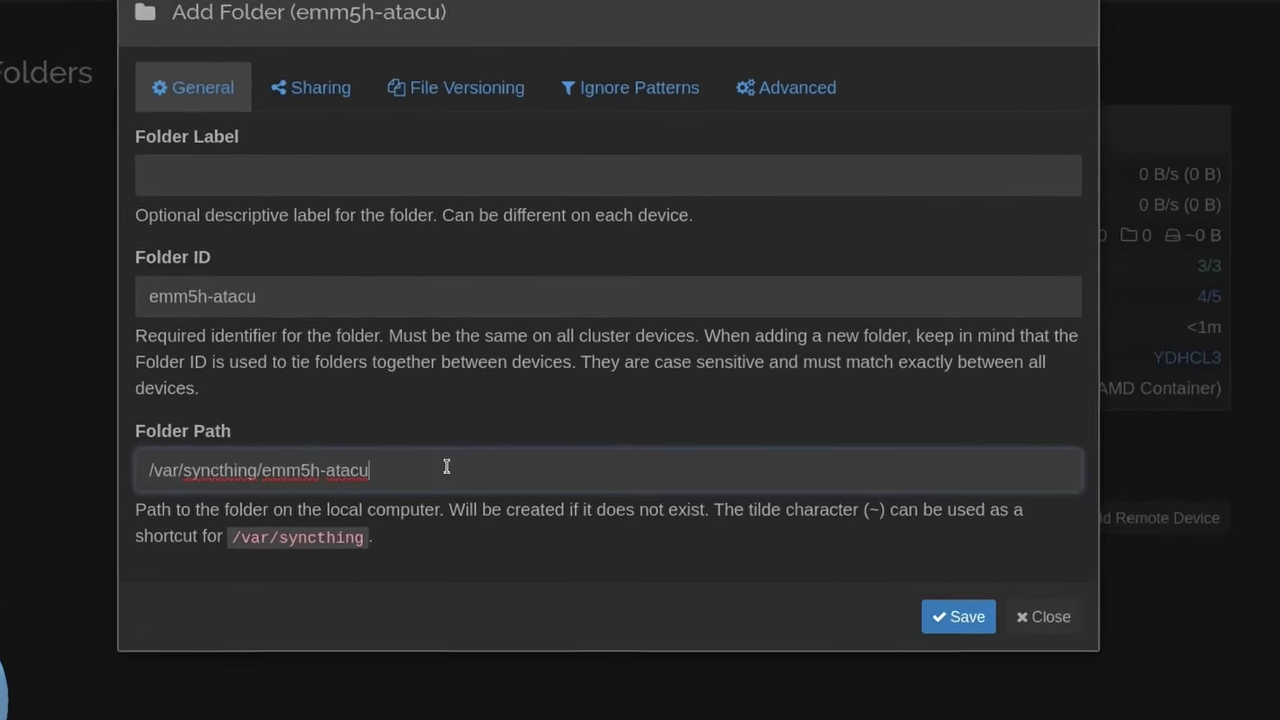
pyautogui.tripleClick(494, 398)
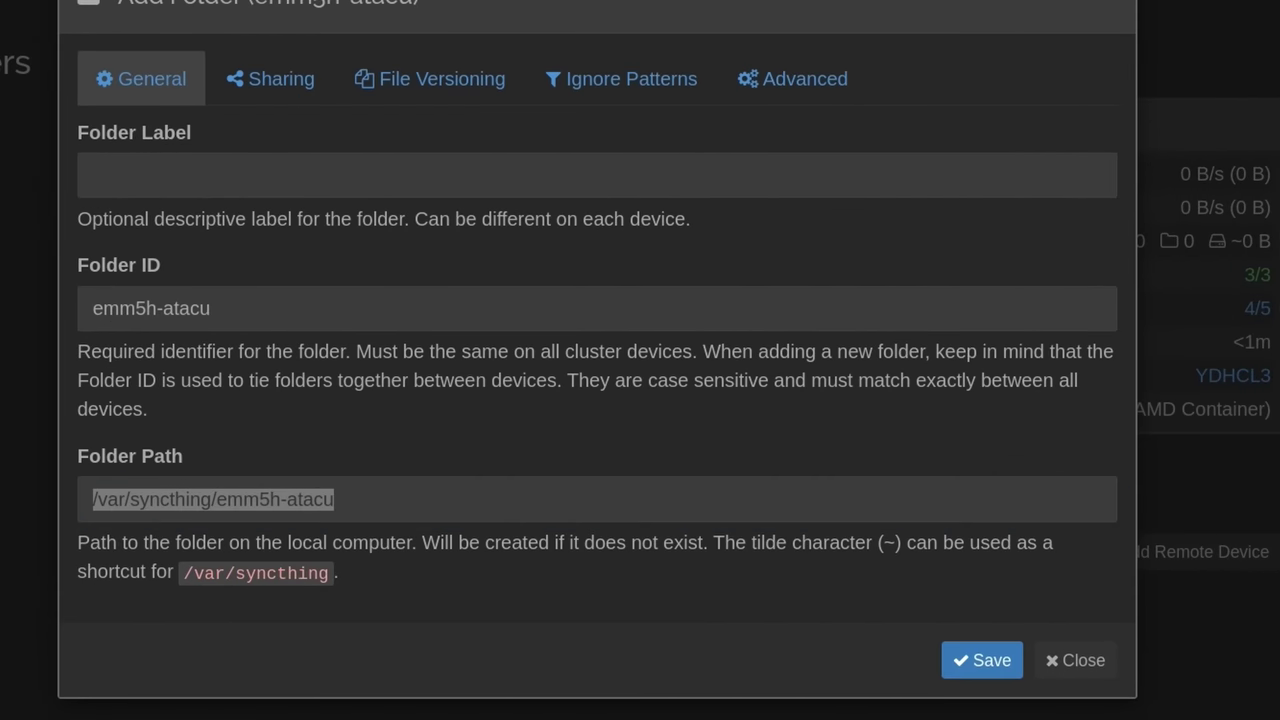
pyautogui.write('/')
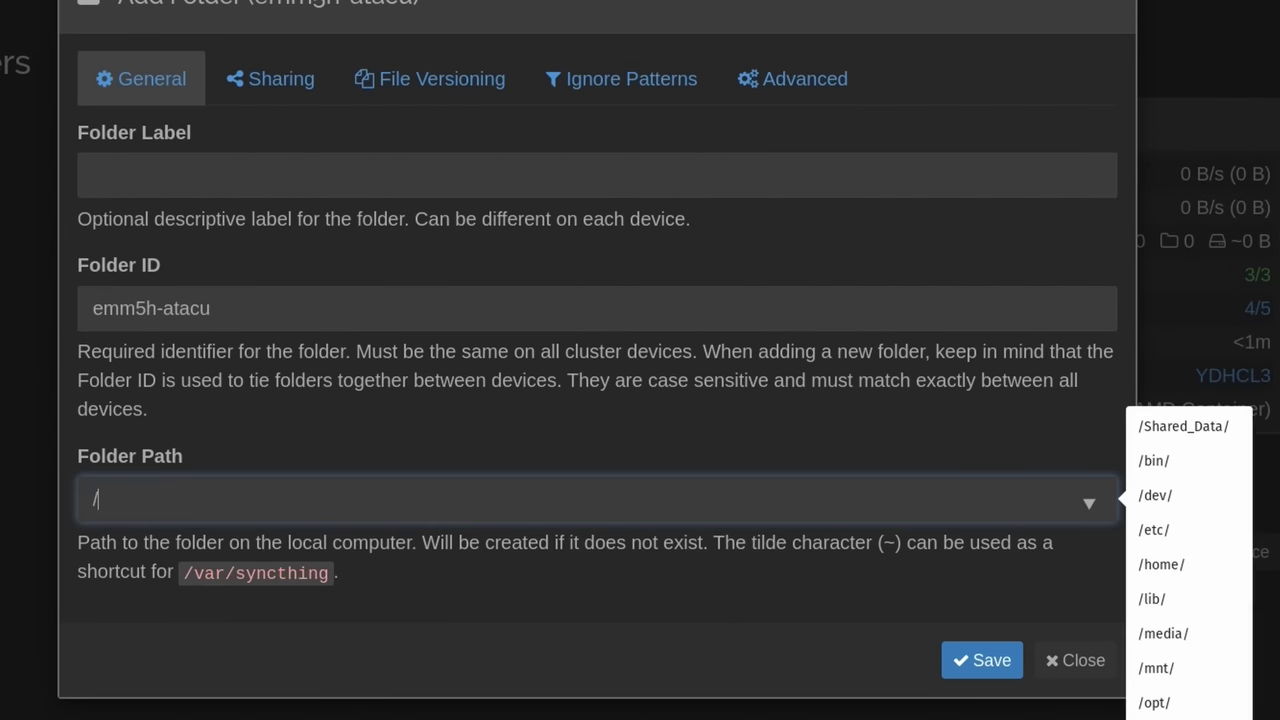
pyautogui.click(1232, 430)
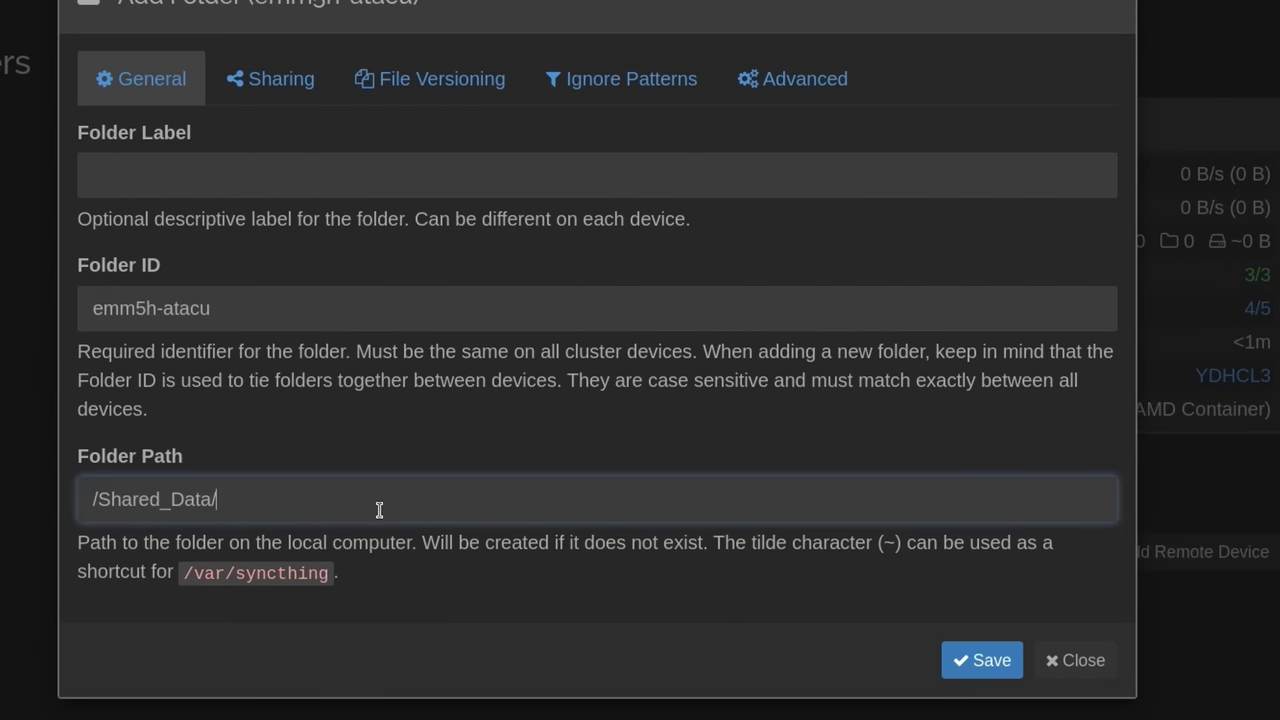
# Set the new folder's ID to Shared_Data, reusing the folder path without its slashes.
pyautogui.moveTo(380, 509); pyautogui.dragTo(72, 493)
pyautogui.hotkey('ctrl', 'c')
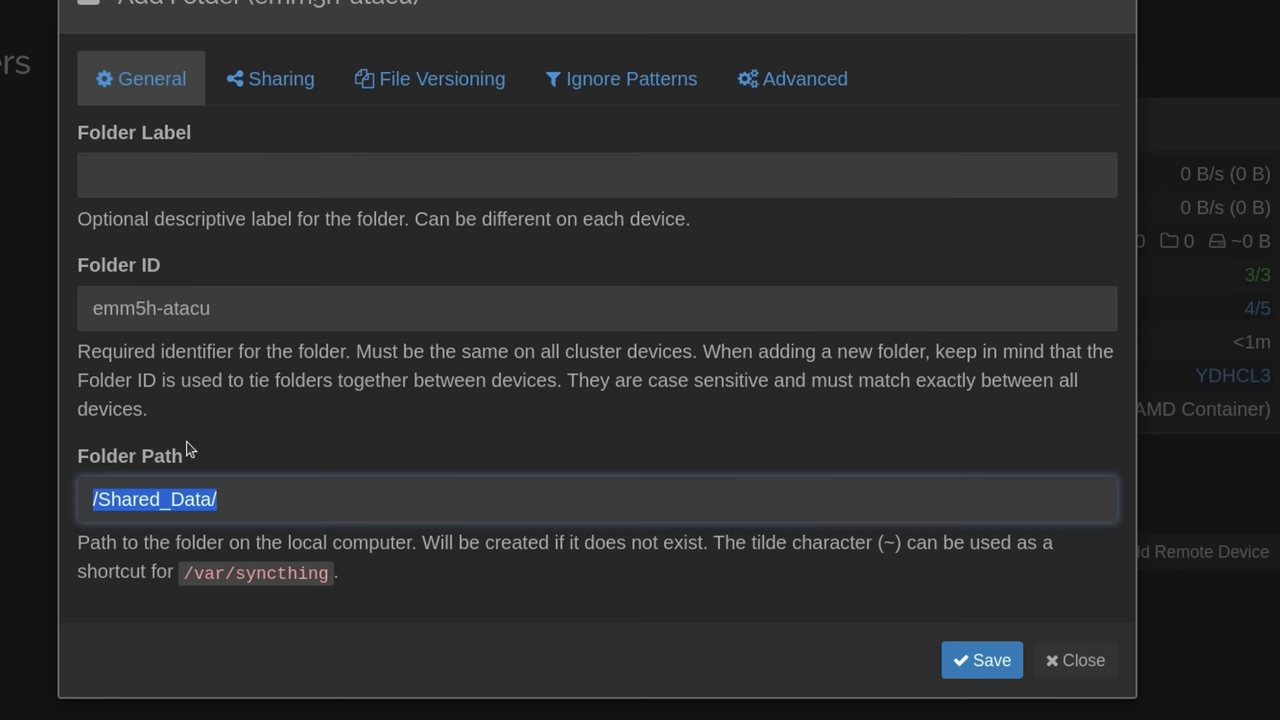
pyautogui.click(286, 316)
pyautogui.hotkey('ctrl', 'a')
pyautogui.hotkey('ctrl', 'v')
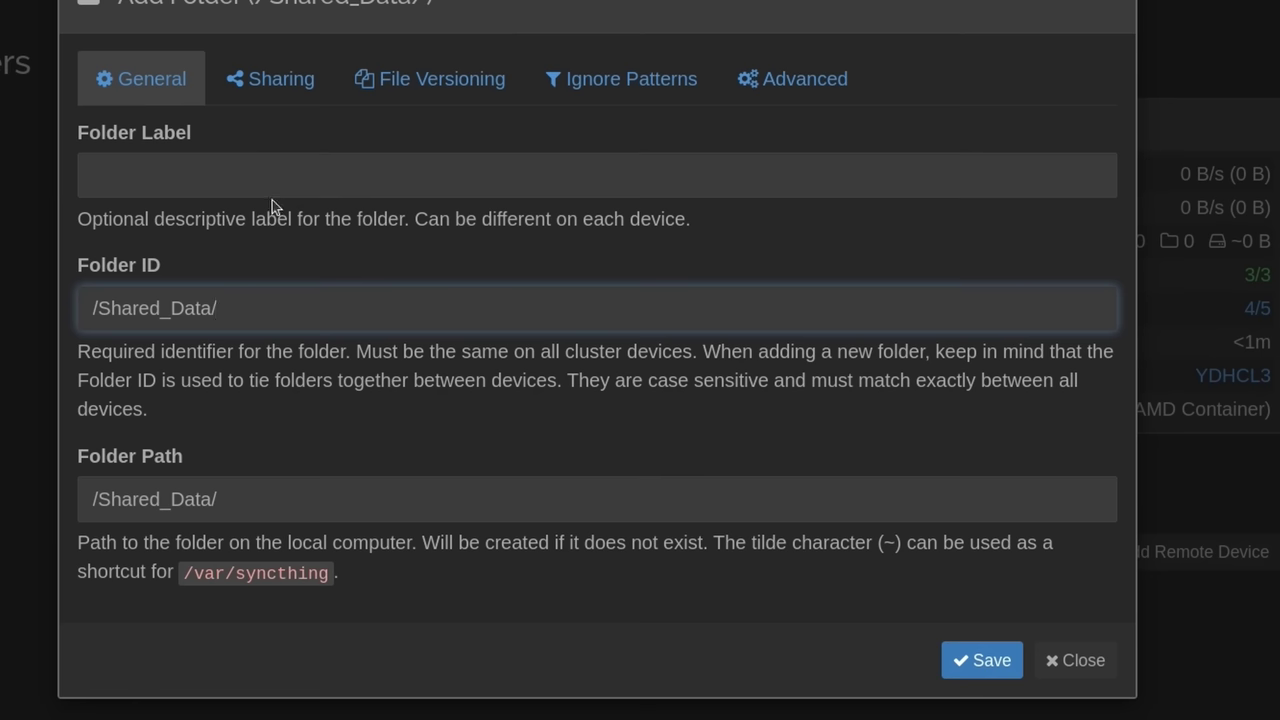
pyautogui.press('BackSpace')
pyautogui.press('Delete')
# Save the new folder with the label Shared_Data and expand its details in the folder list.
pyautogui.hotkey('ctrl', 'a')
pyautogui.hotkey('ctrl', 'c')
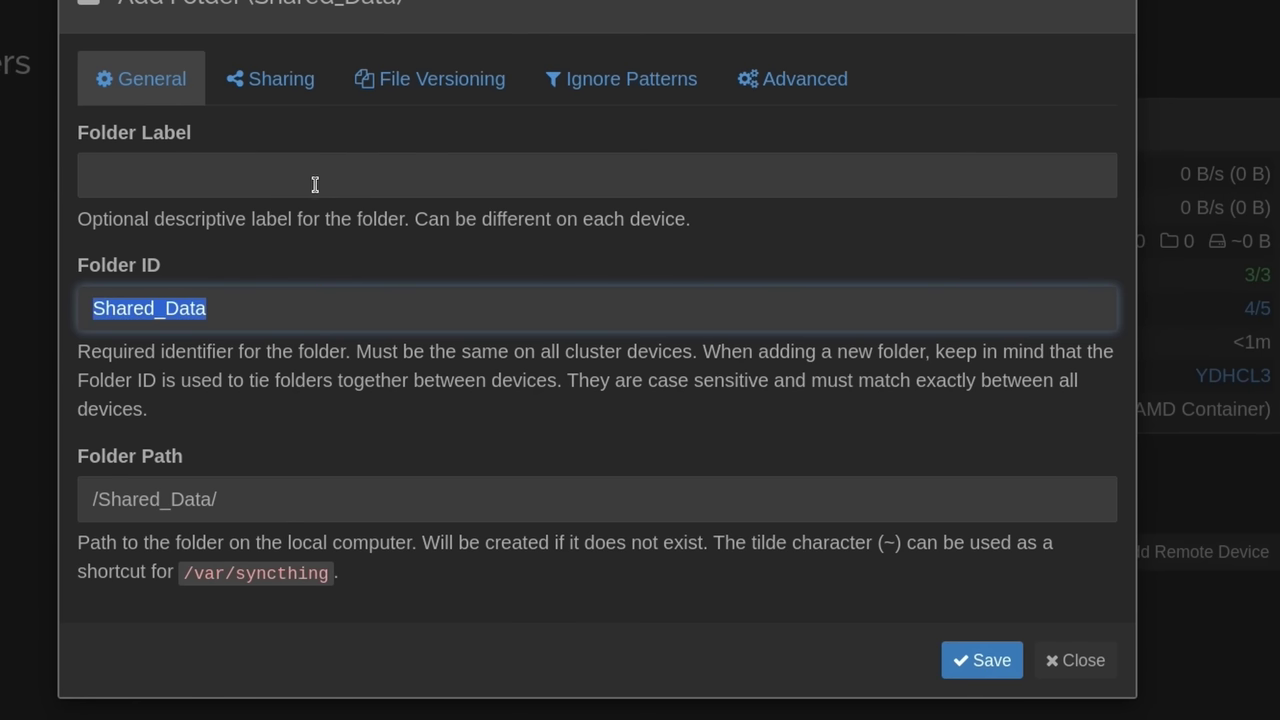
pyautogui.click(314, 178)
pyautogui.hotkey('ctrl', 'v')
pyautogui.click(990, 661)
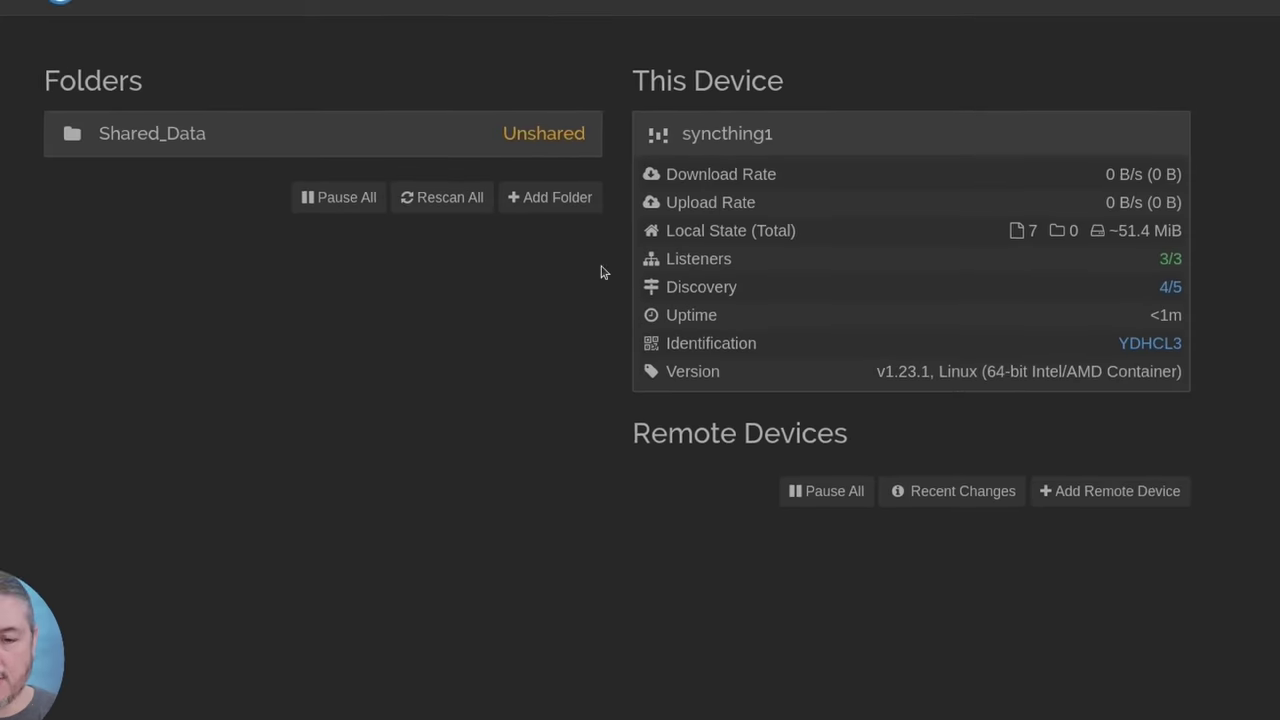
pyautogui.click(526, 150)
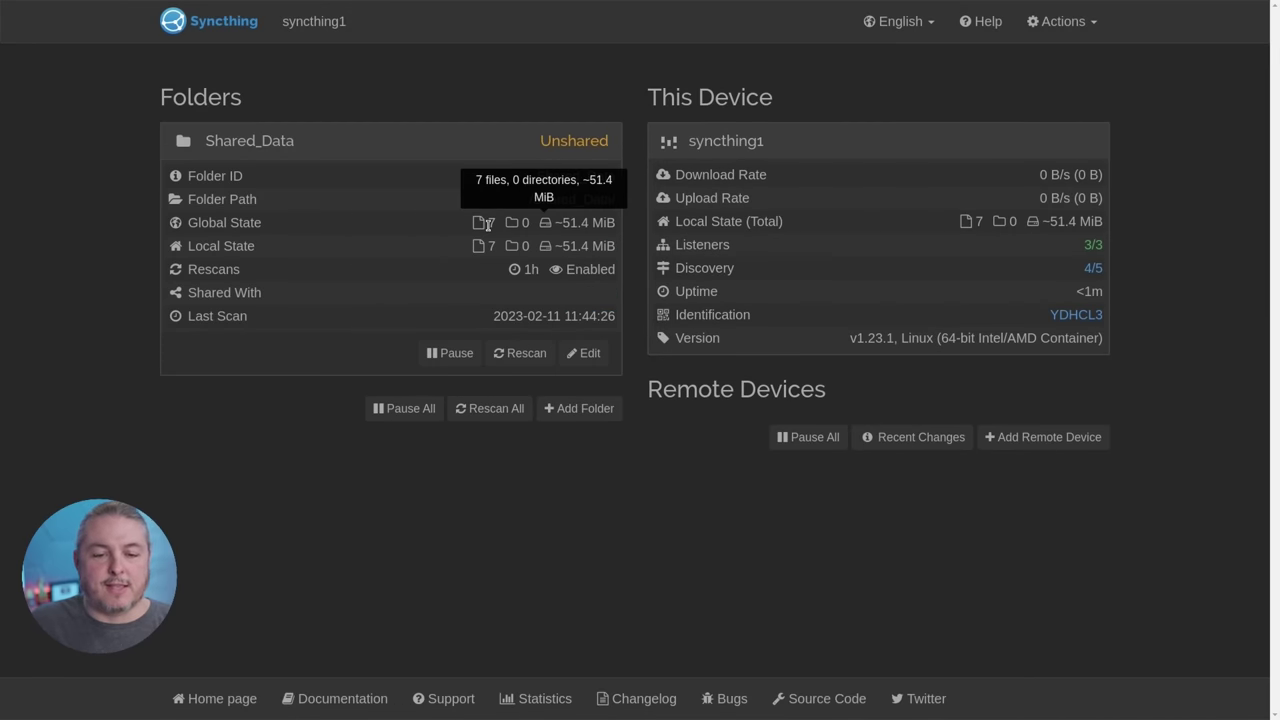